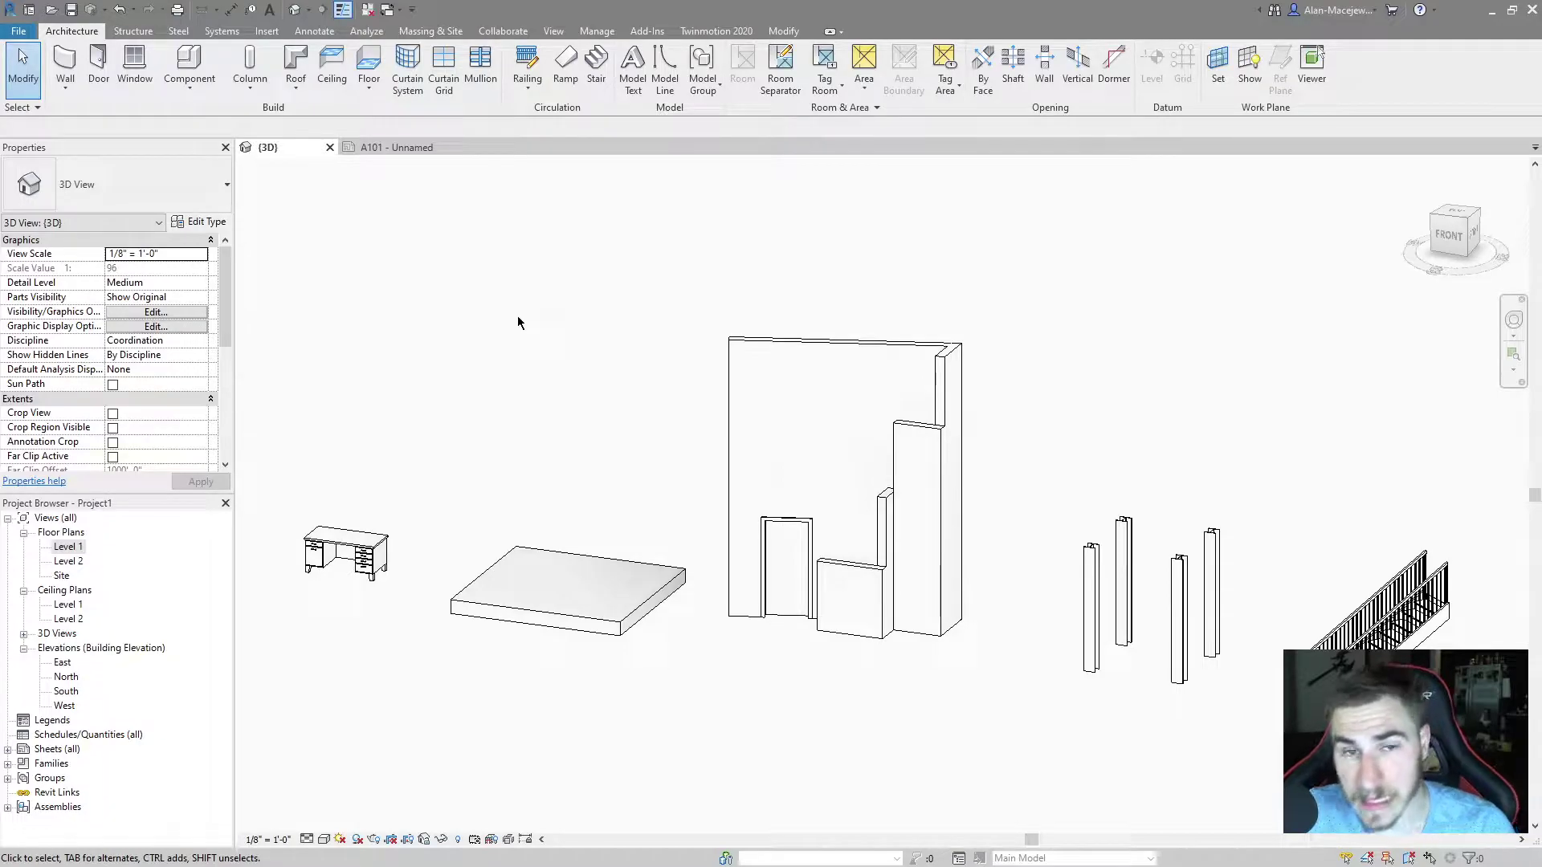
Open the double-click customization settings from the User Interface options, placing both dialogs so they do not overlap.
{"action": "middle_click_drag", "start_coordinate": [616, 331], "coordinate": [599, 238]}
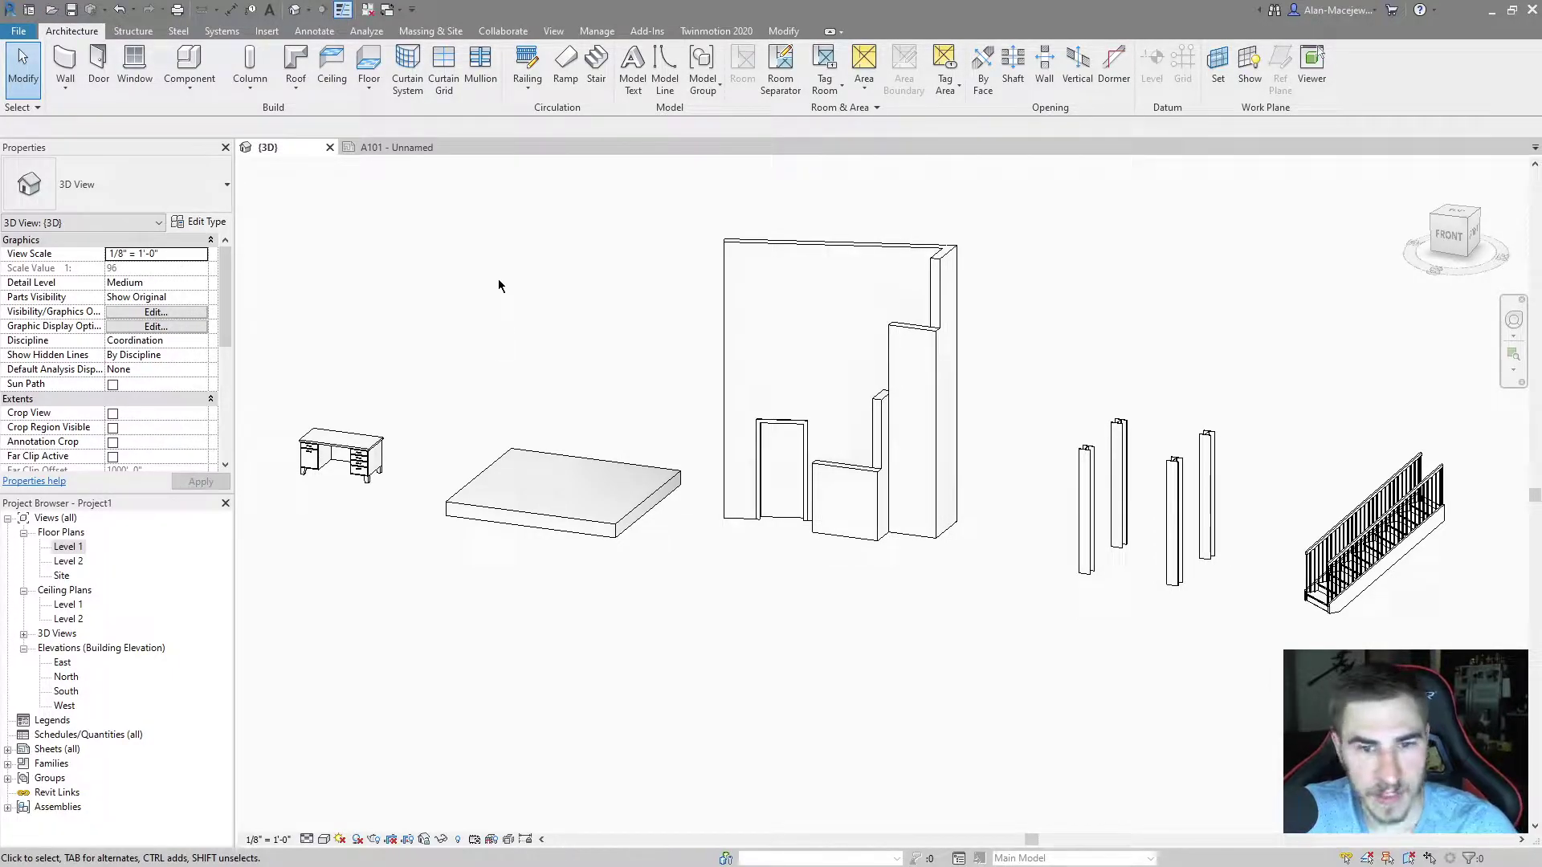
{"action": "left_click", "coordinate": [18, 31]}
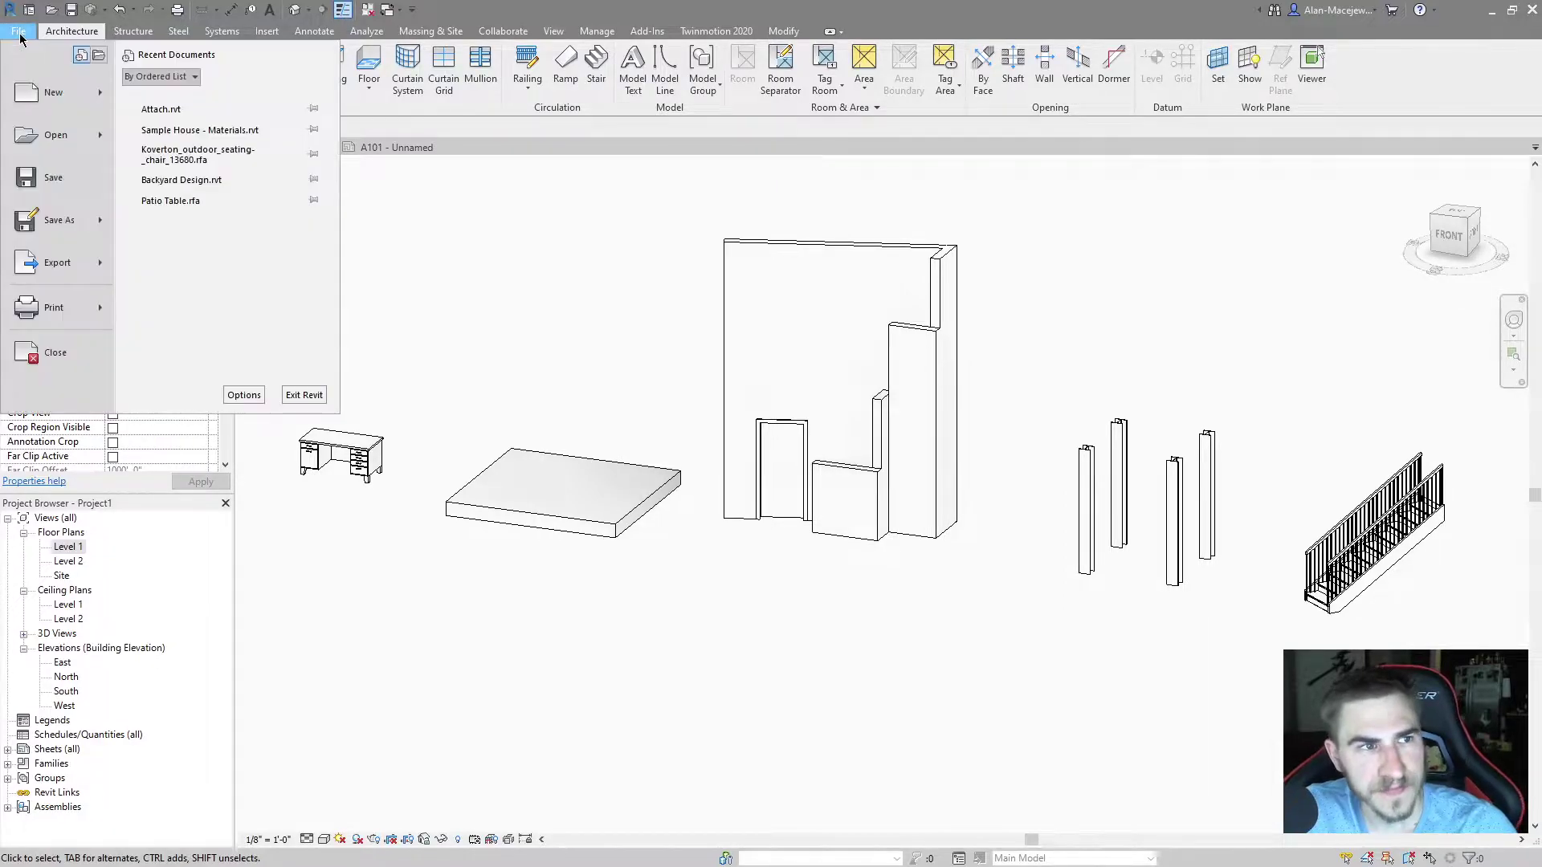
{"action": "left_click", "coordinate": [244, 394]}
{"action": "left_click_drag", "start_coordinate": [495, 225], "coordinate": [53, 58]}
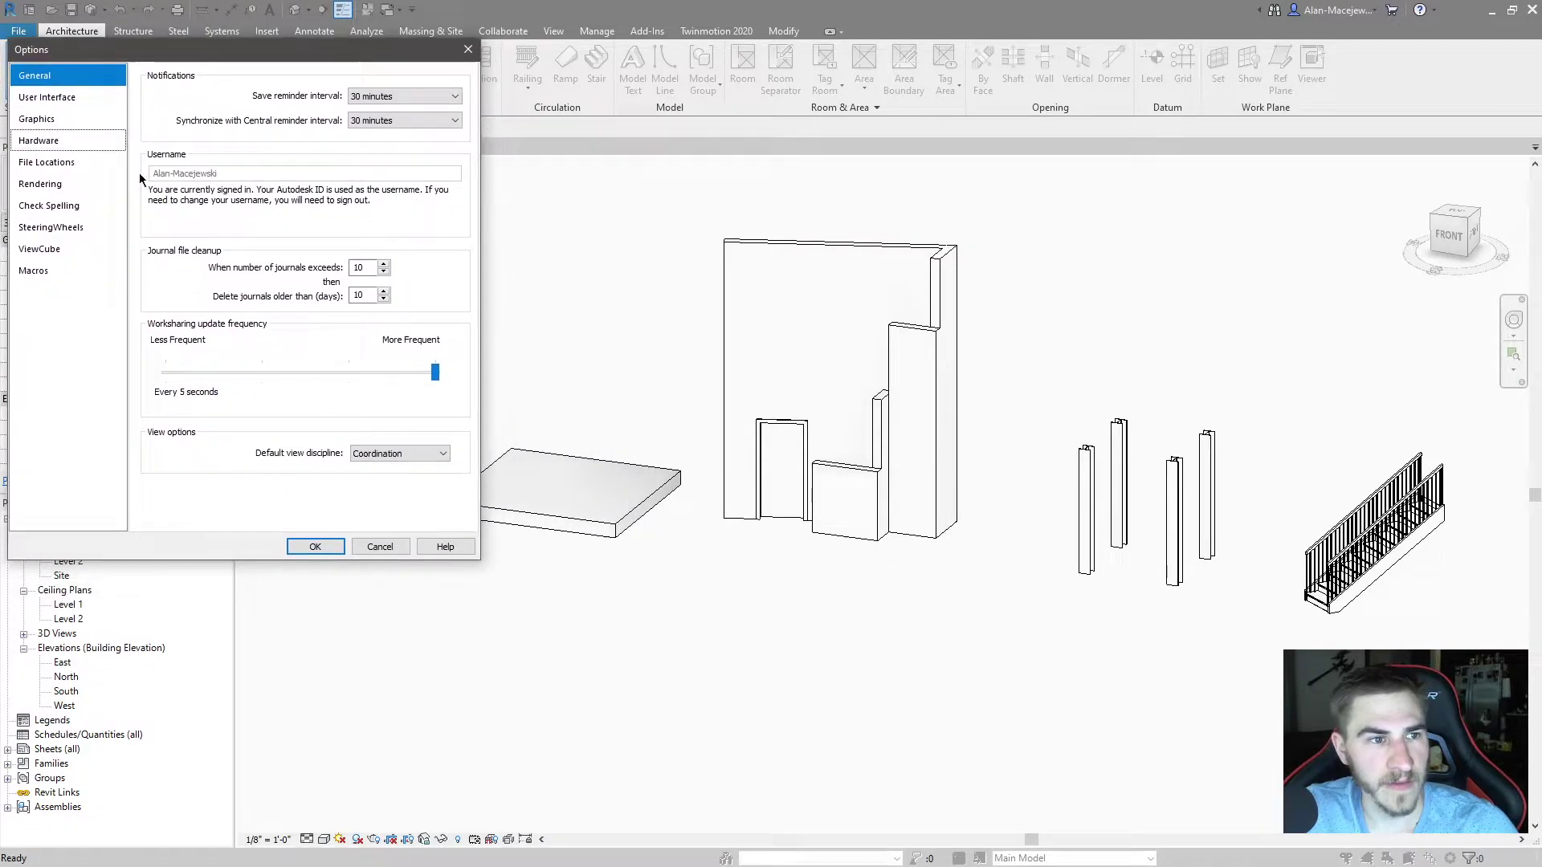
{"action": "left_click", "coordinate": [53, 101]}
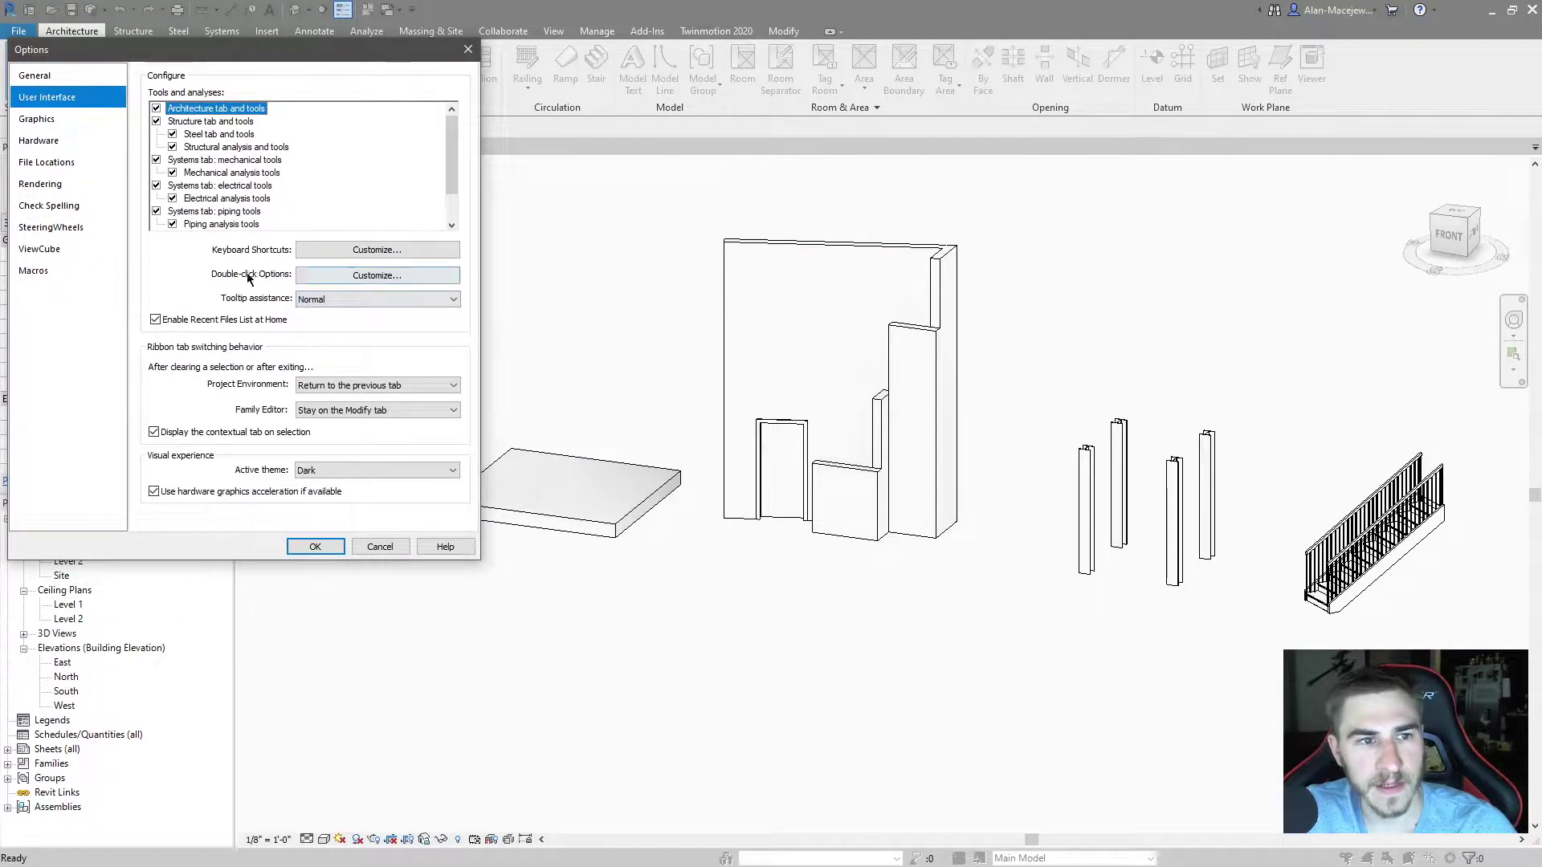
{"action": "left_click", "coordinate": [396, 272]}
{"action": "left_click_drag", "start_coordinate": [769, 349], "coordinate": [785, 191]}
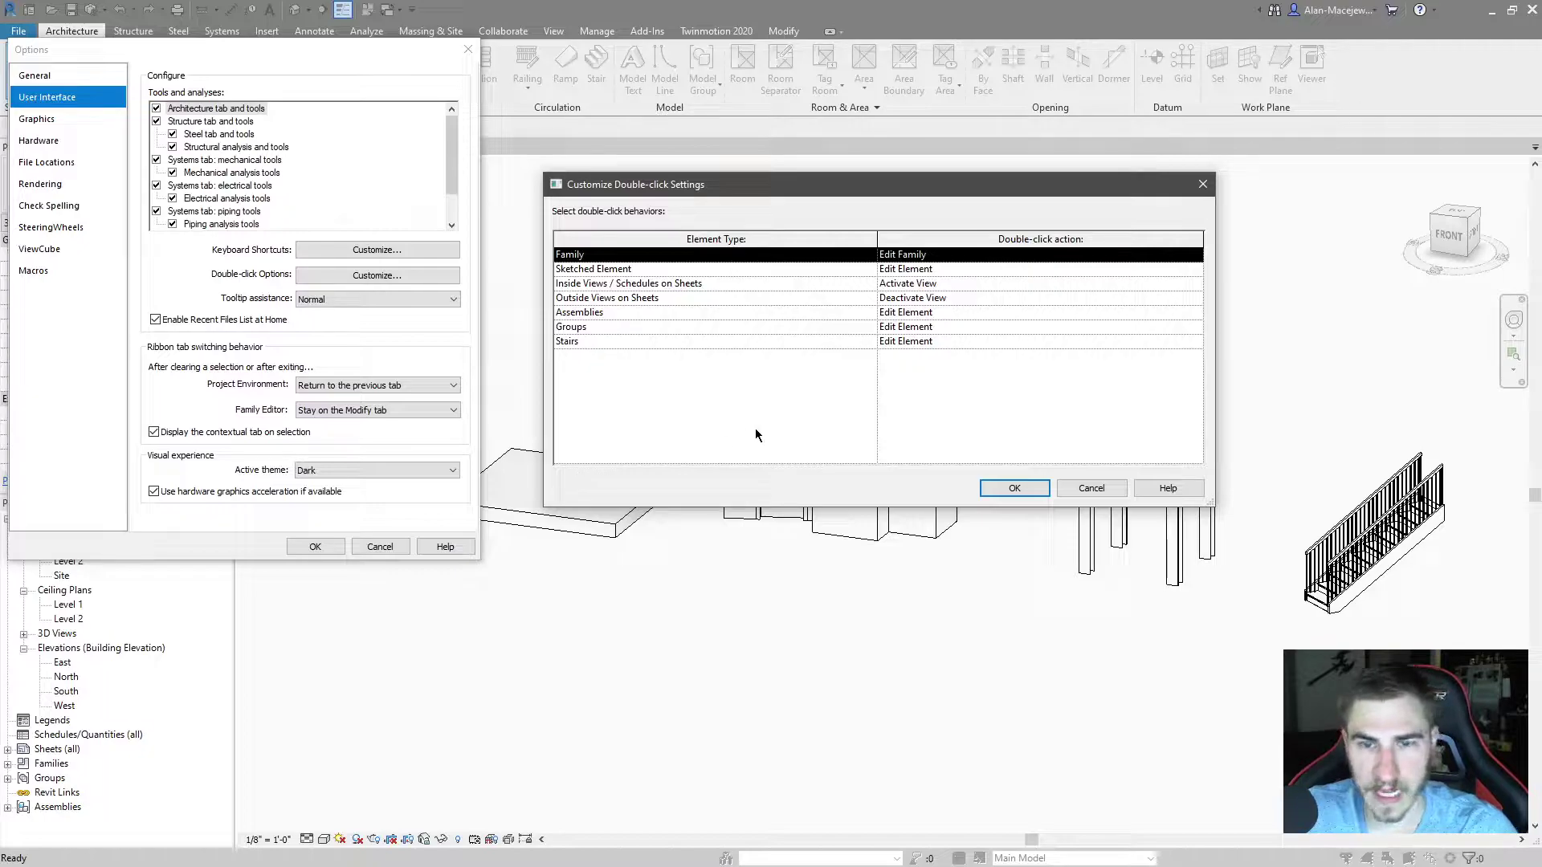
Try Edit Type as the double-click action for the Family element type, and return it to Edit Family.
{"action": "left_click", "coordinate": [925, 272]}
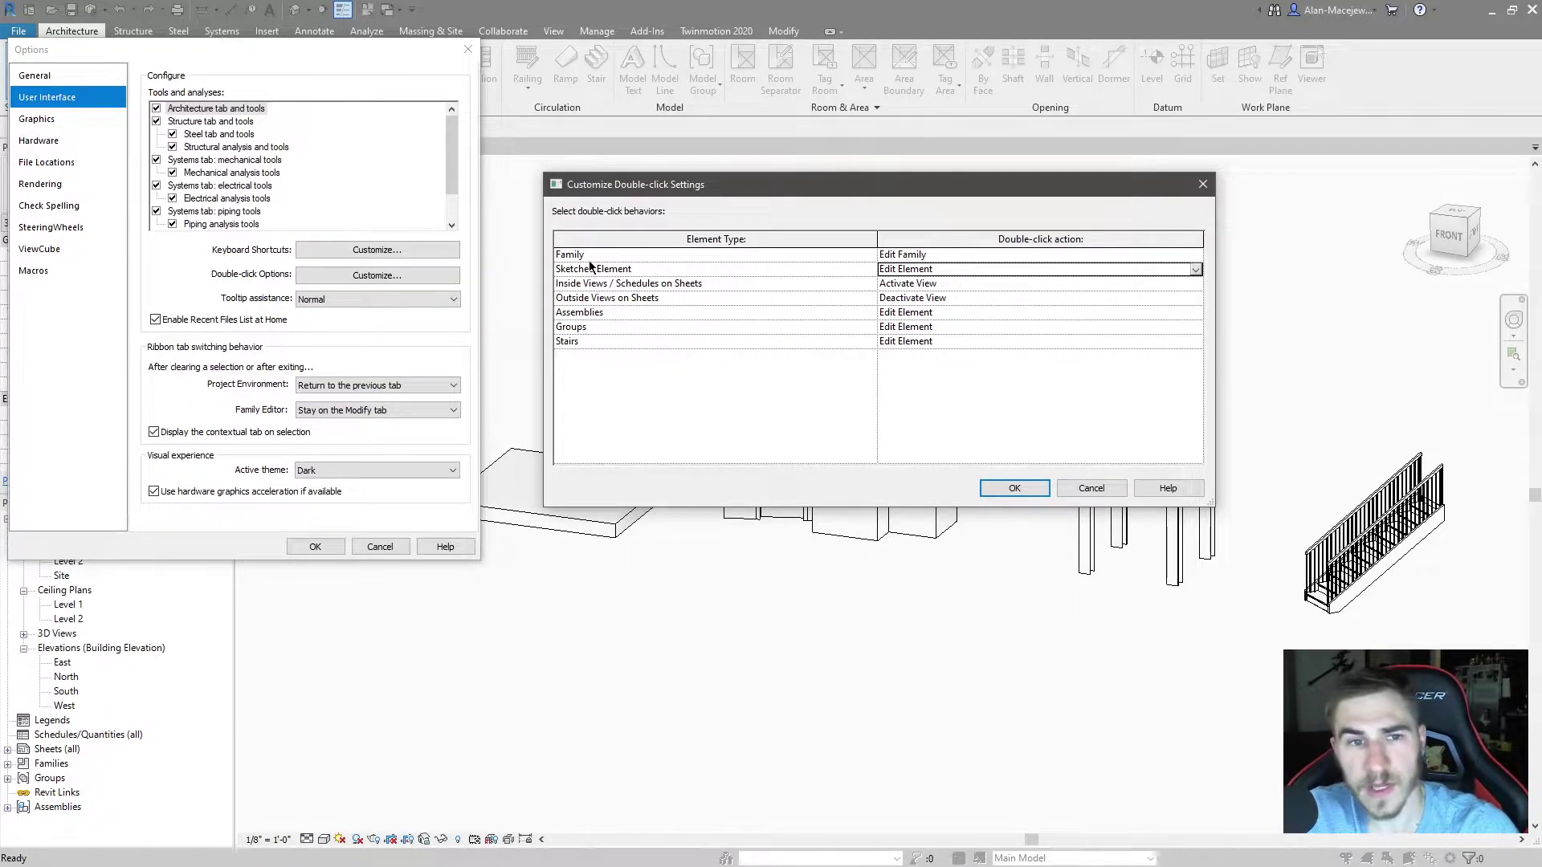
{"action": "left_click", "coordinate": [898, 255]}
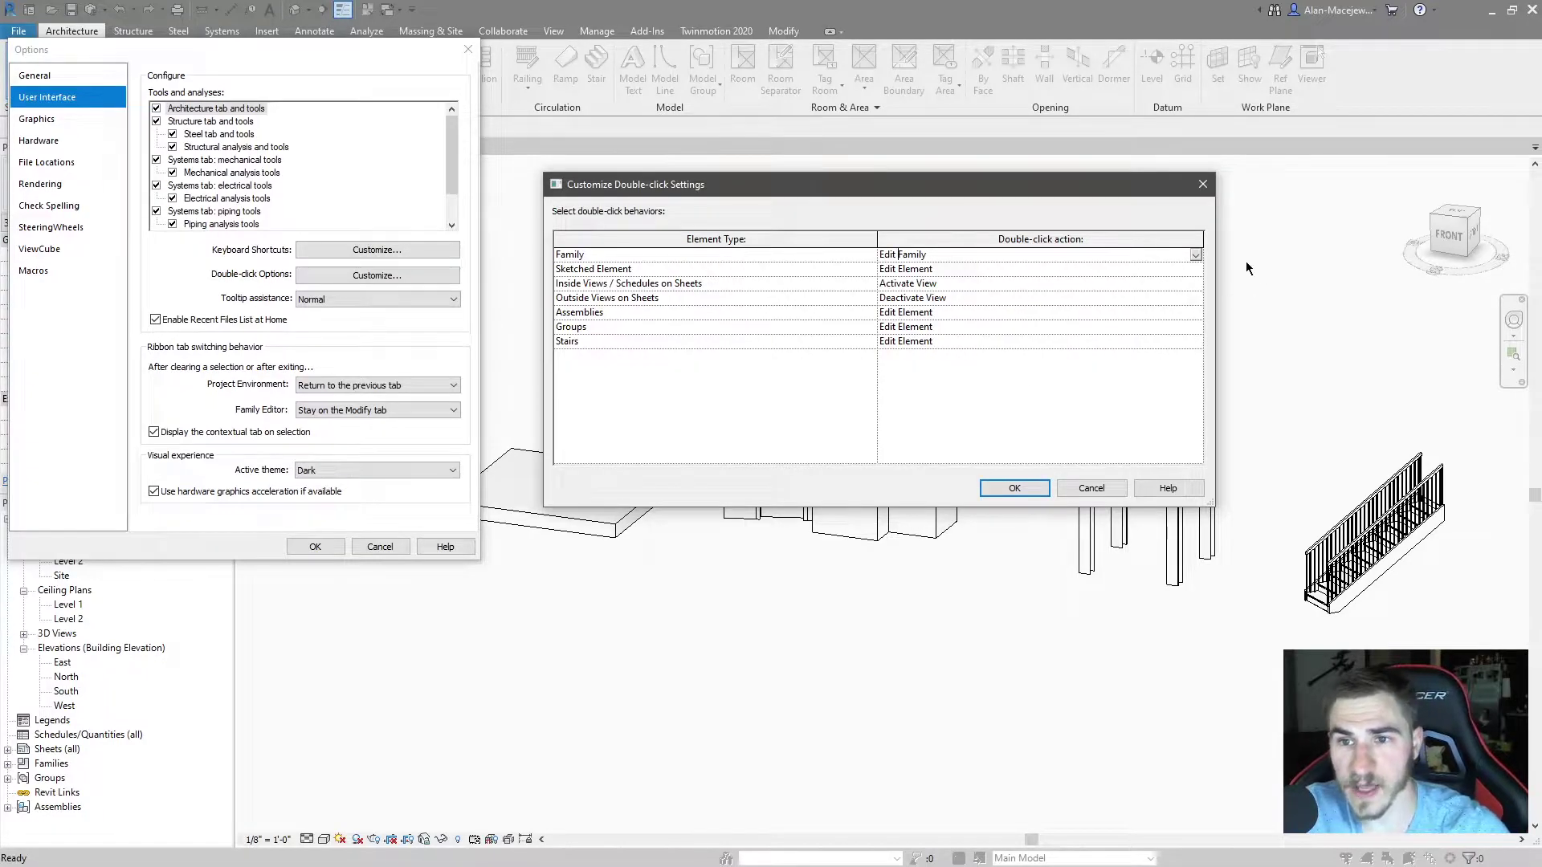
{"action": "left_click", "coordinate": [1196, 255]}
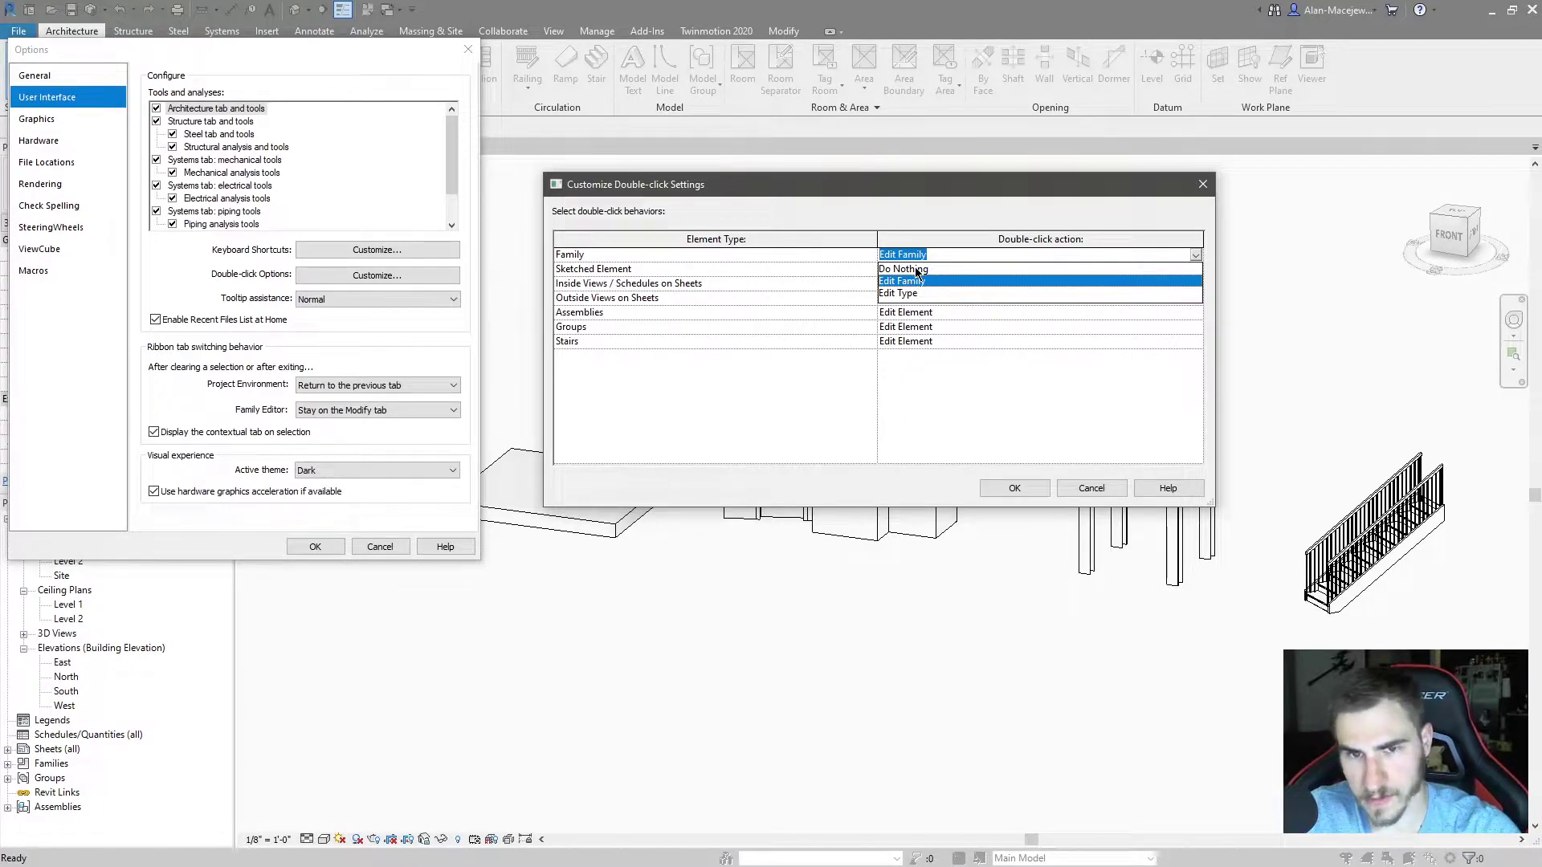
{"action": "left_click", "coordinate": [908, 294]}
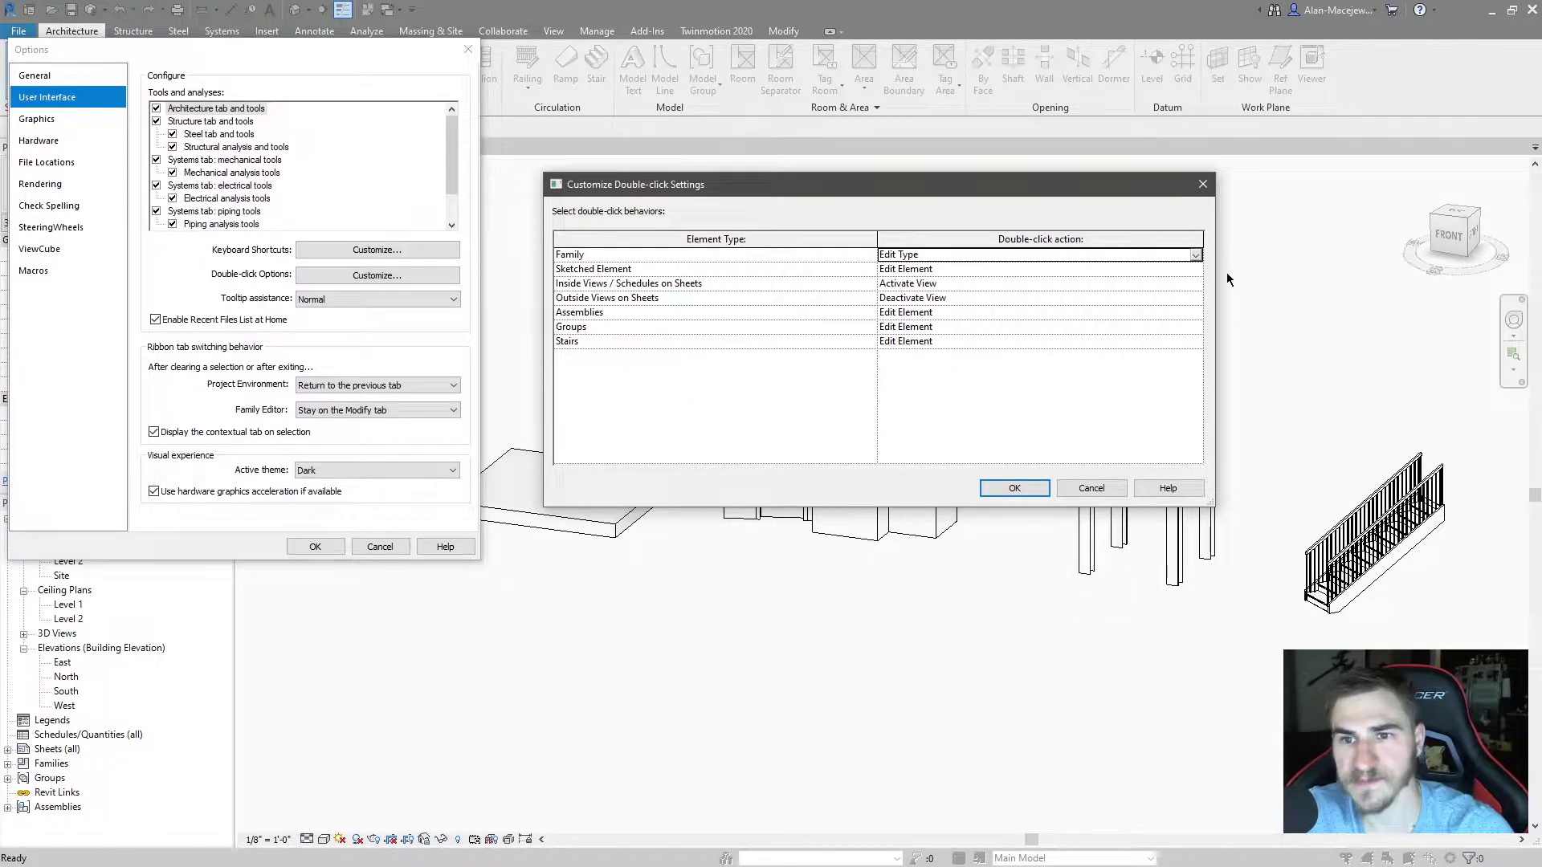
{"action": "left_click", "coordinate": [1195, 255]}
{"action": "left_click", "coordinate": [909, 287]}
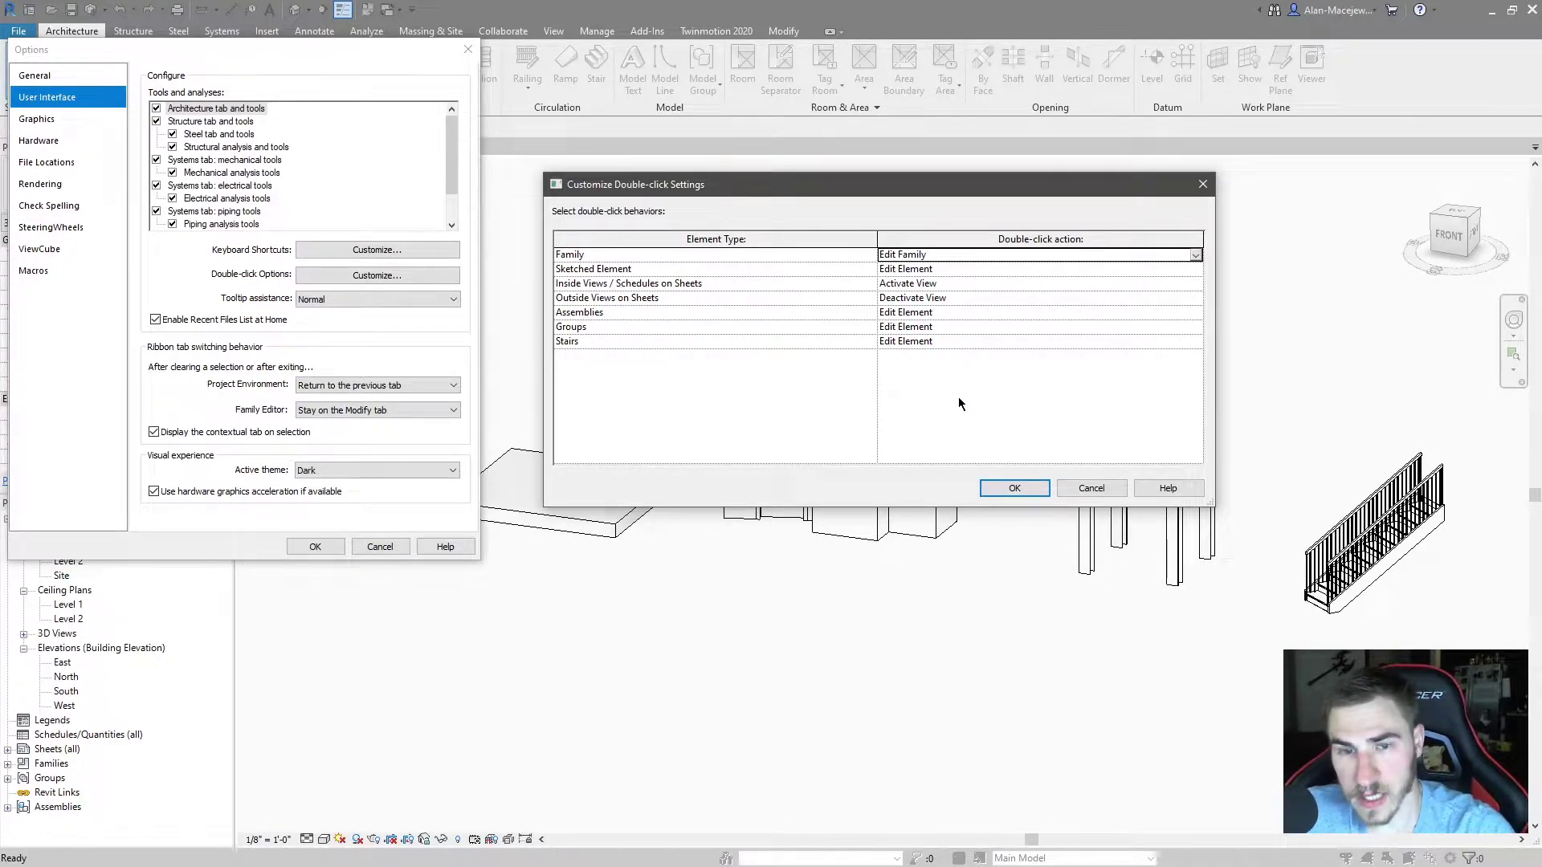
Switch the Family double-click action to Edit Type and back to Edit Family, and accept the double-click settings and options.
{"action": "left_click", "coordinate": [1195, 255]}
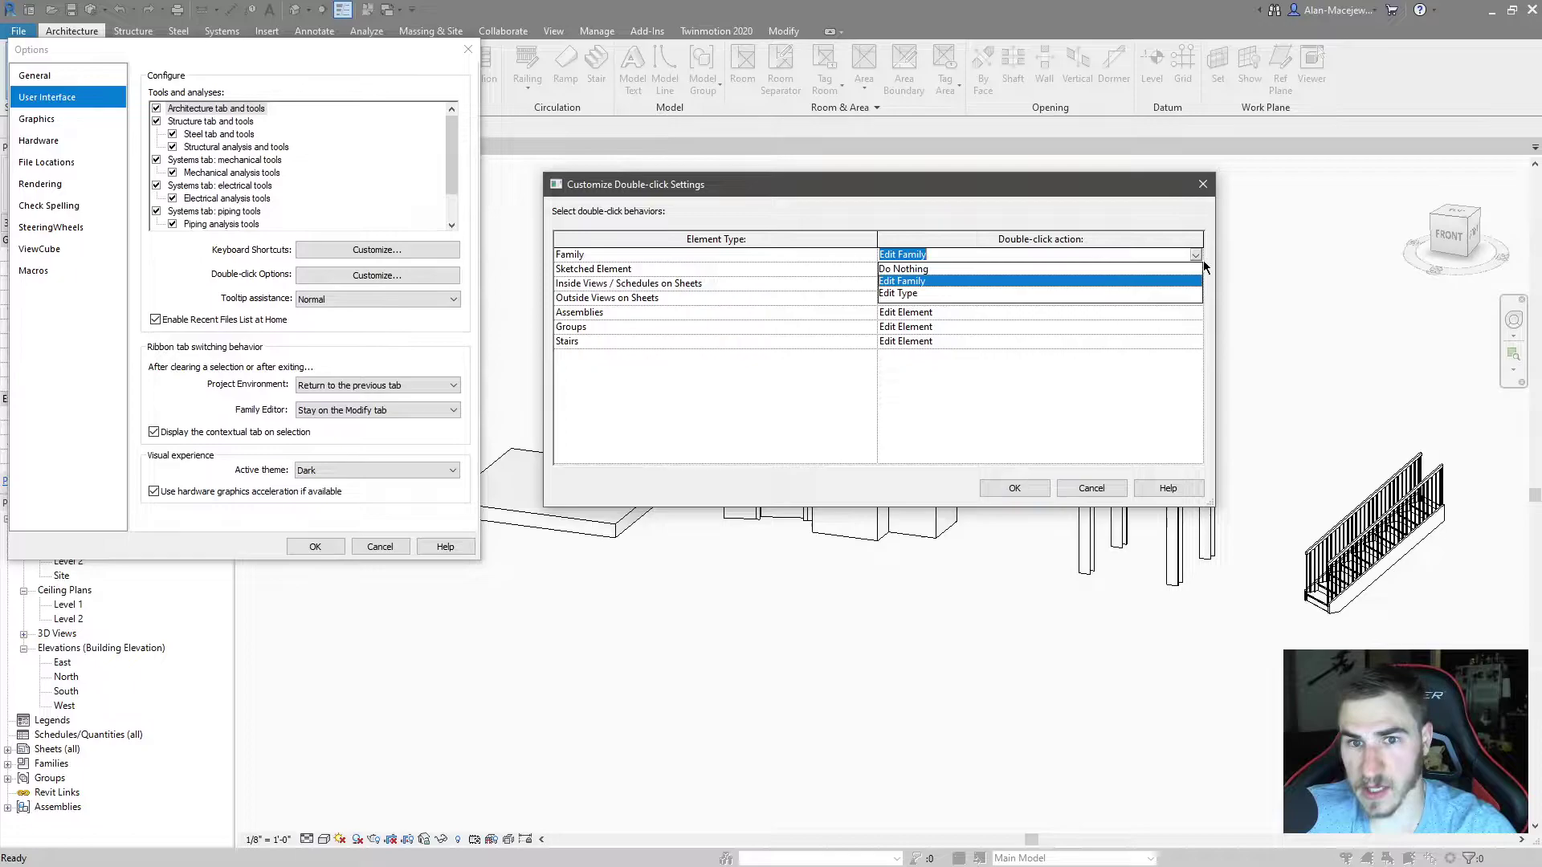
{"action": "left_click", "coordinate": [898, 294]}
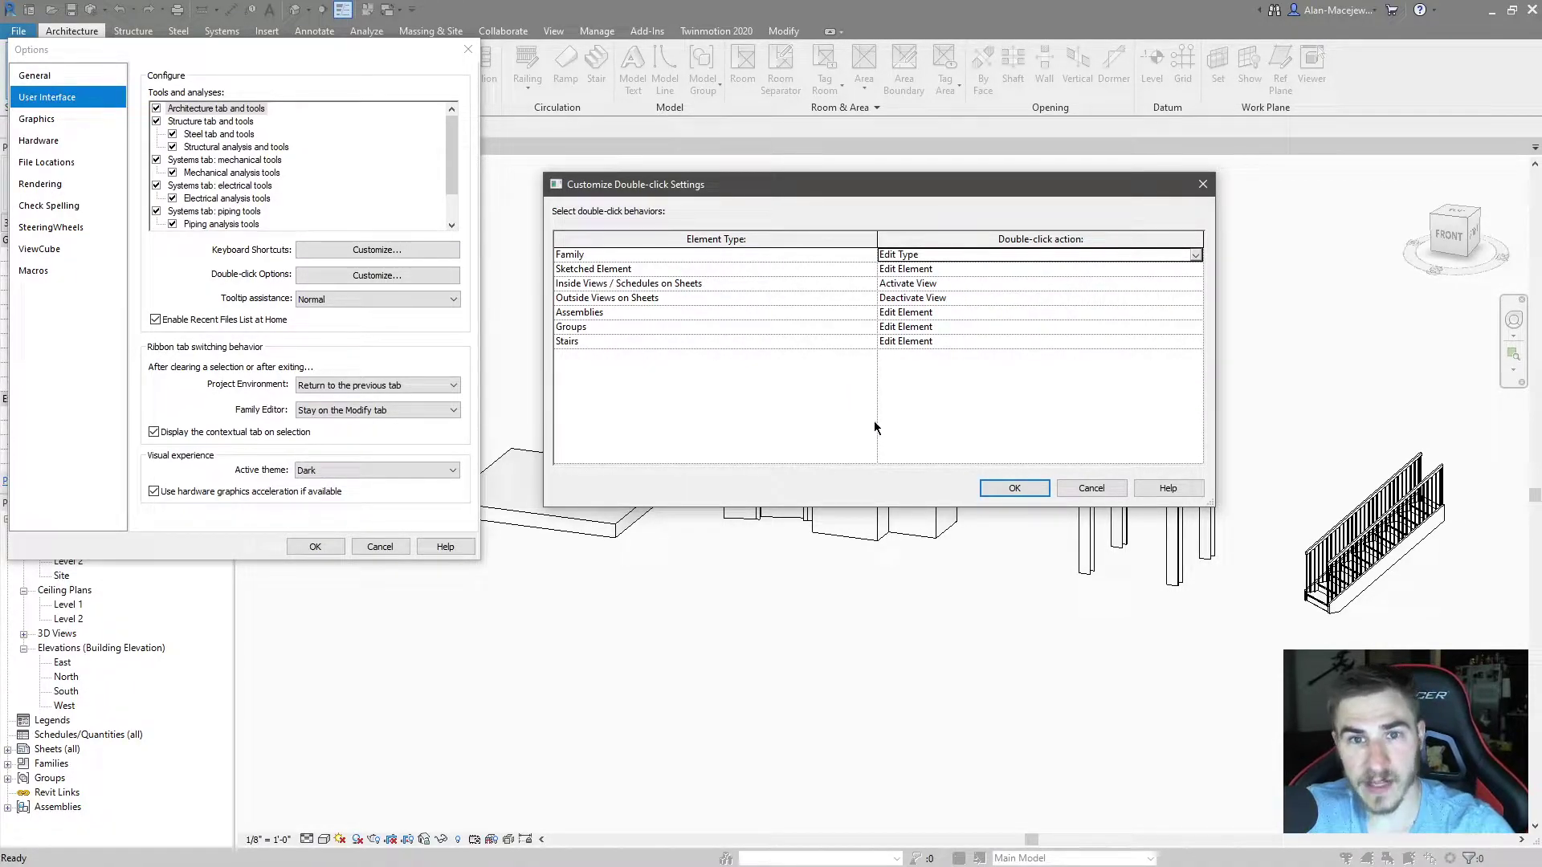
{"action": "left_click", "coordinate": [1195, 255]}
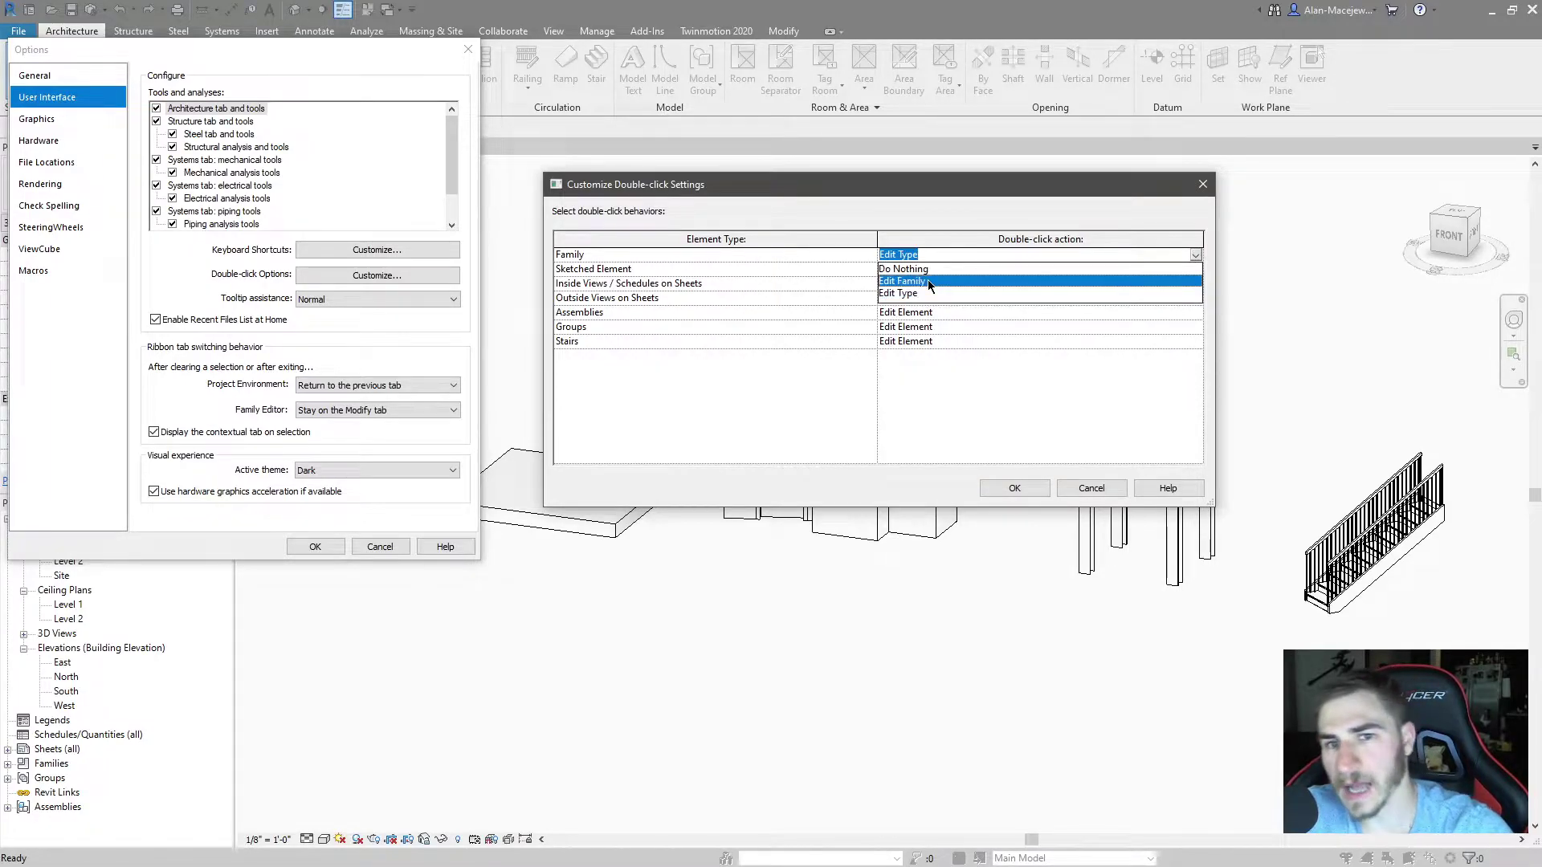
{"action": "left_click", "coordinate": [928, 281]}
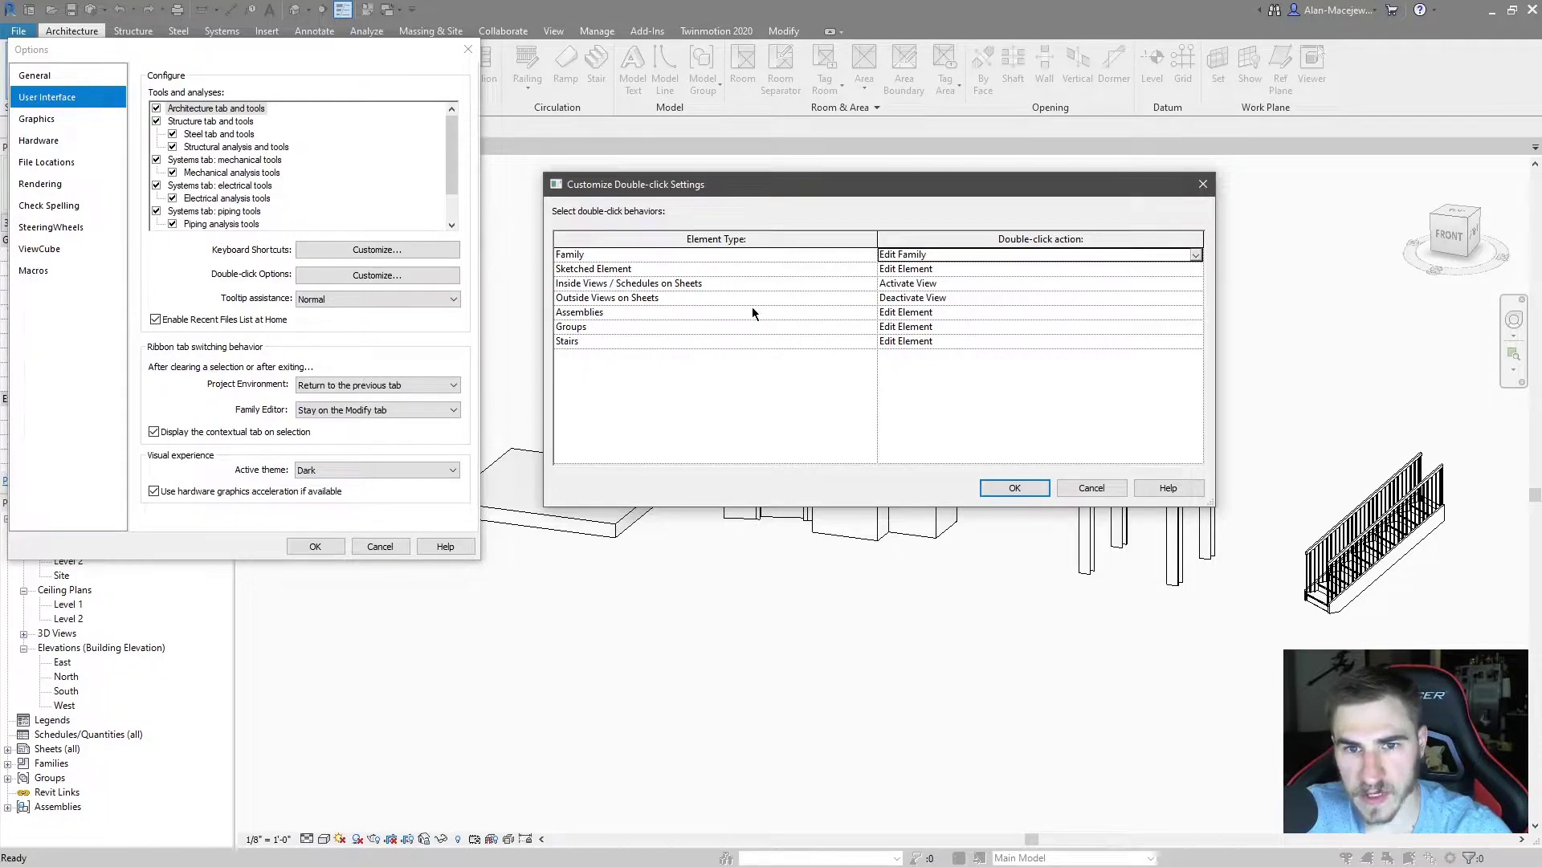
{"action": "left_click", "coordinate": [1019, 487]}
{"action": "left_click", "coordinate": [316, 547]}
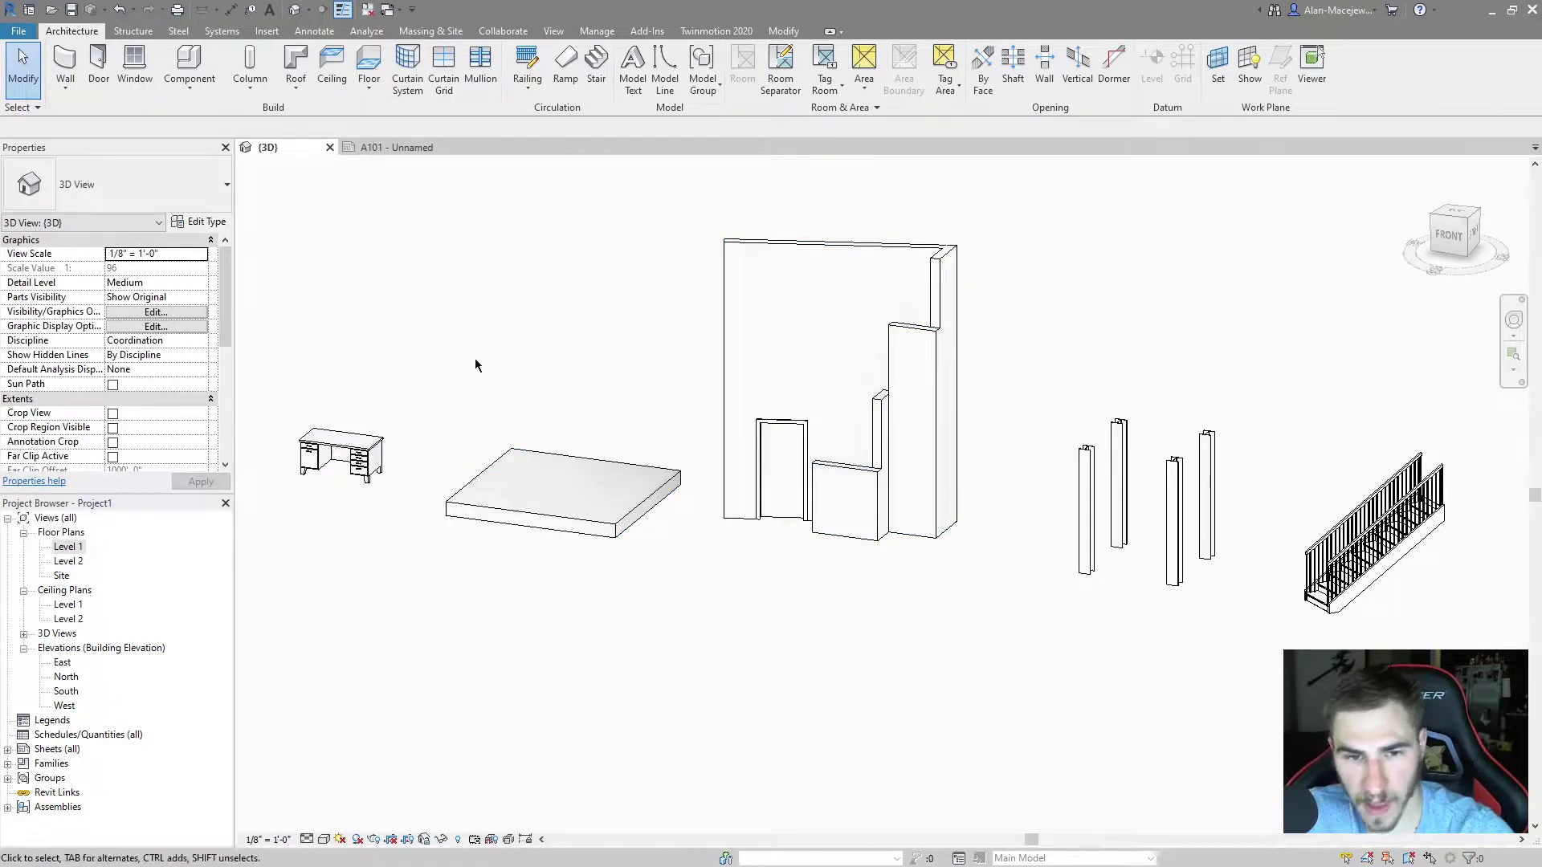
Check the walls assembly, the columns and the stair in the 3D view by selecting them in turn.
{"action": "left_click", "coordinate": [936, 413]}
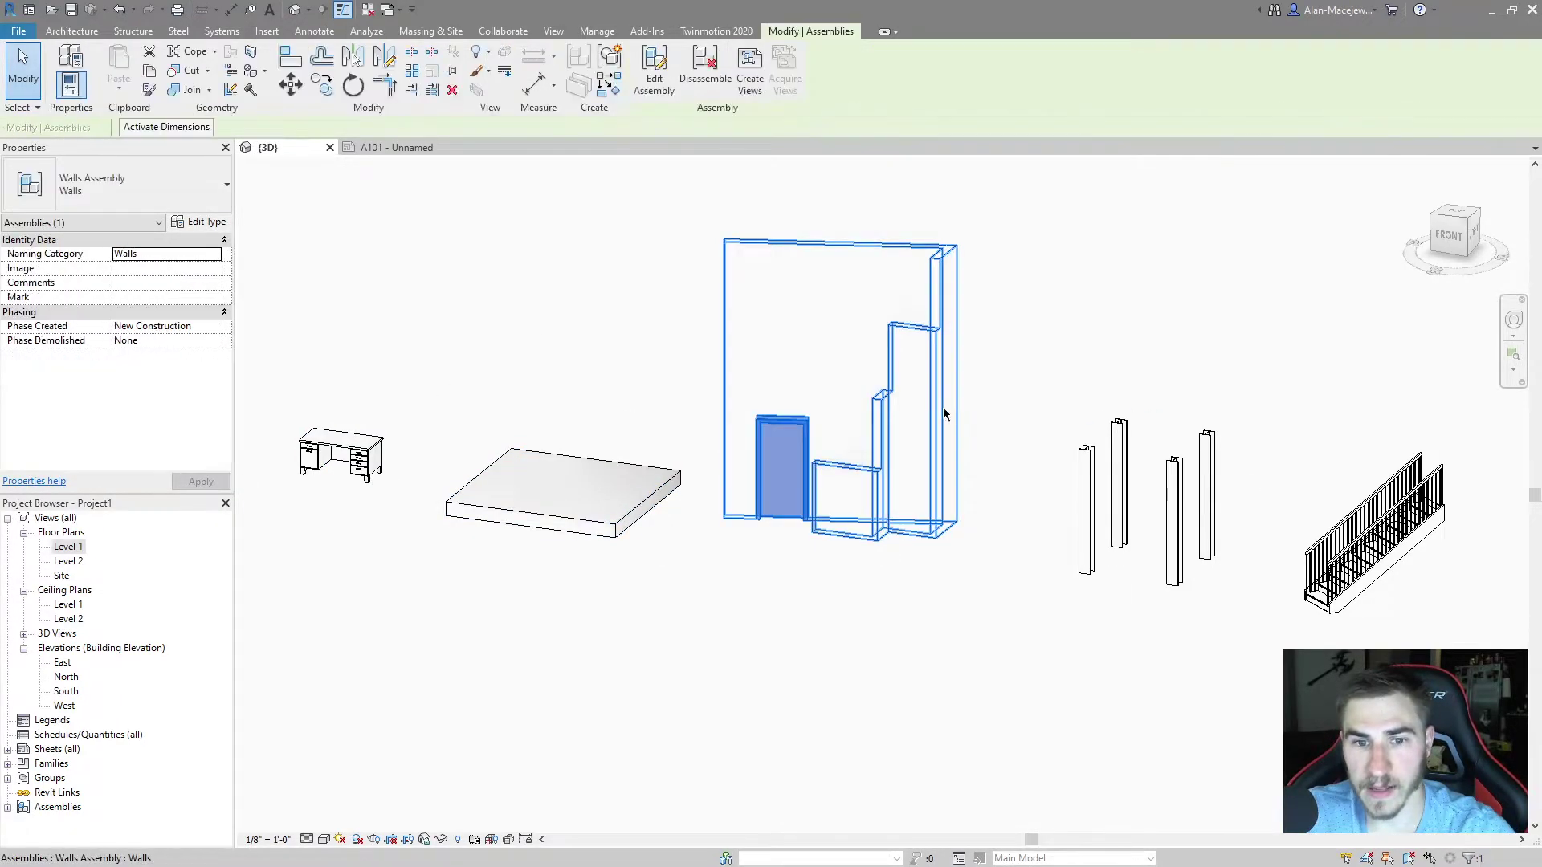
{"action": "left_click", "coordinate": [1046, 334]}
{"action": "left_click", "coordinate": [1112, 442]}
{"action": "left_click", "coordinate": [1365, 475]}
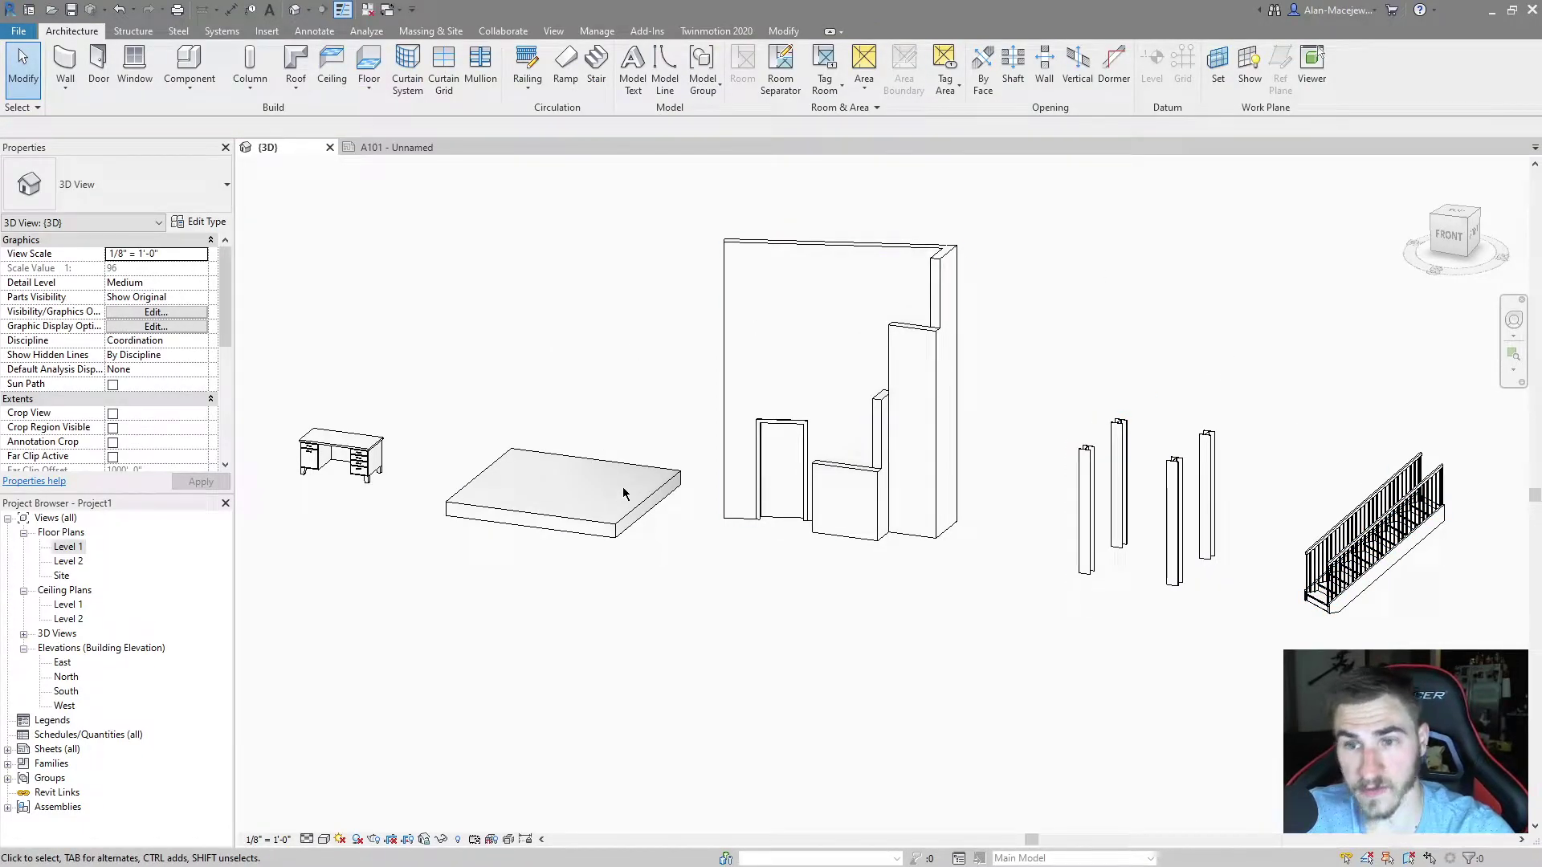
Open the desk family for editing from the 3D view and close it without saving.
{"action": "left_click", "coordinate": [347, 458]}
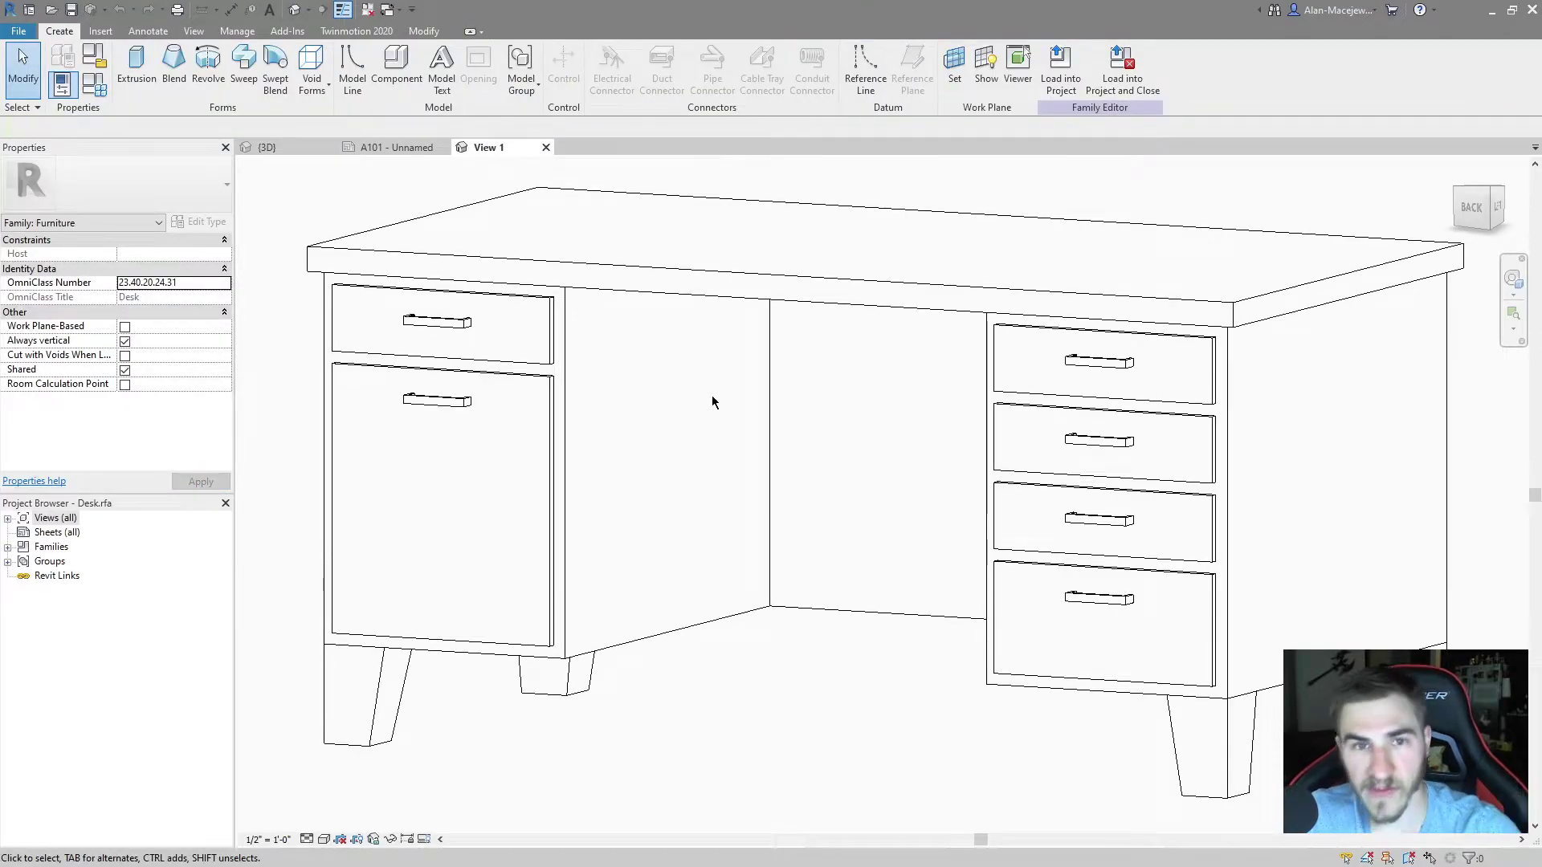
{"action": "left_click", "coordinate": [546, 147]}
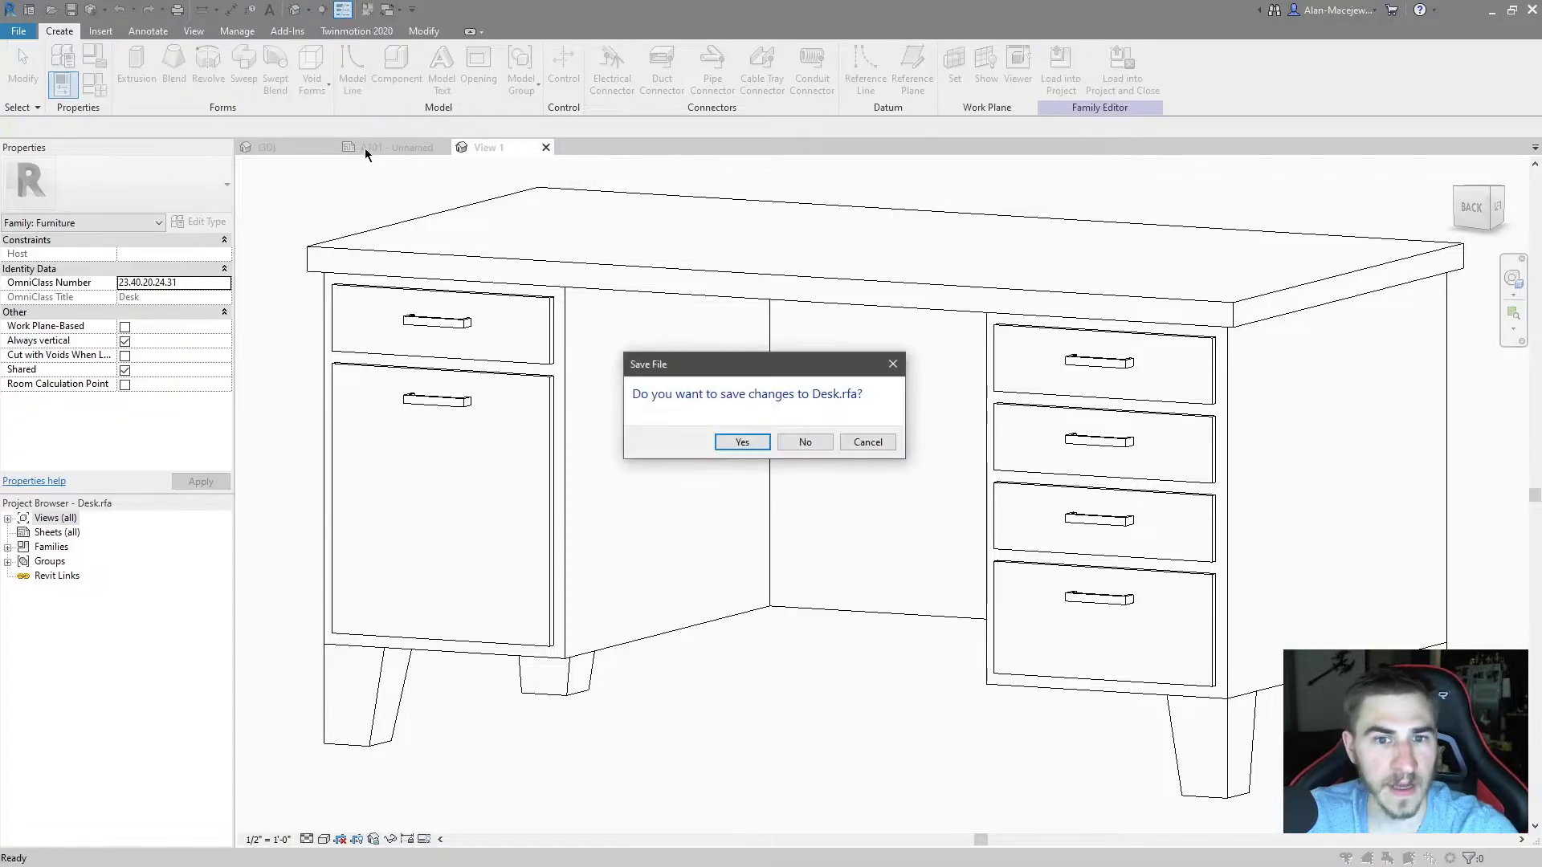
{"action": "left_click", "coordinate": [799, 443]}
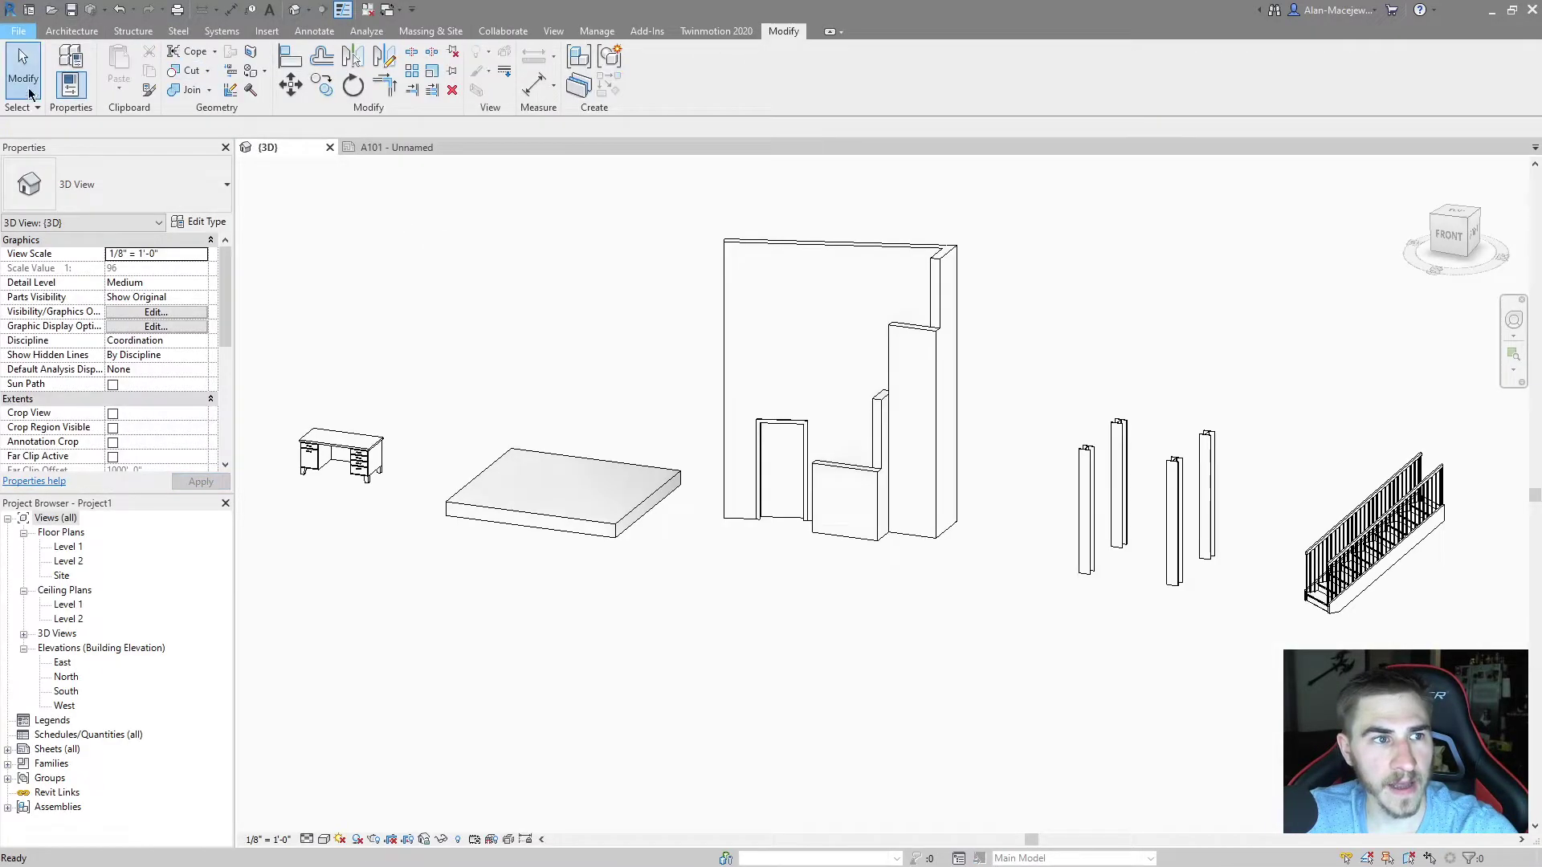
Set the double-click action for the Family element type to Edit Type in the User Interface options and accept the settings.
{"action": "left_click", "coordinate": [18, 31]}
{"action": "left_click", "coordinate": [257, 397]}
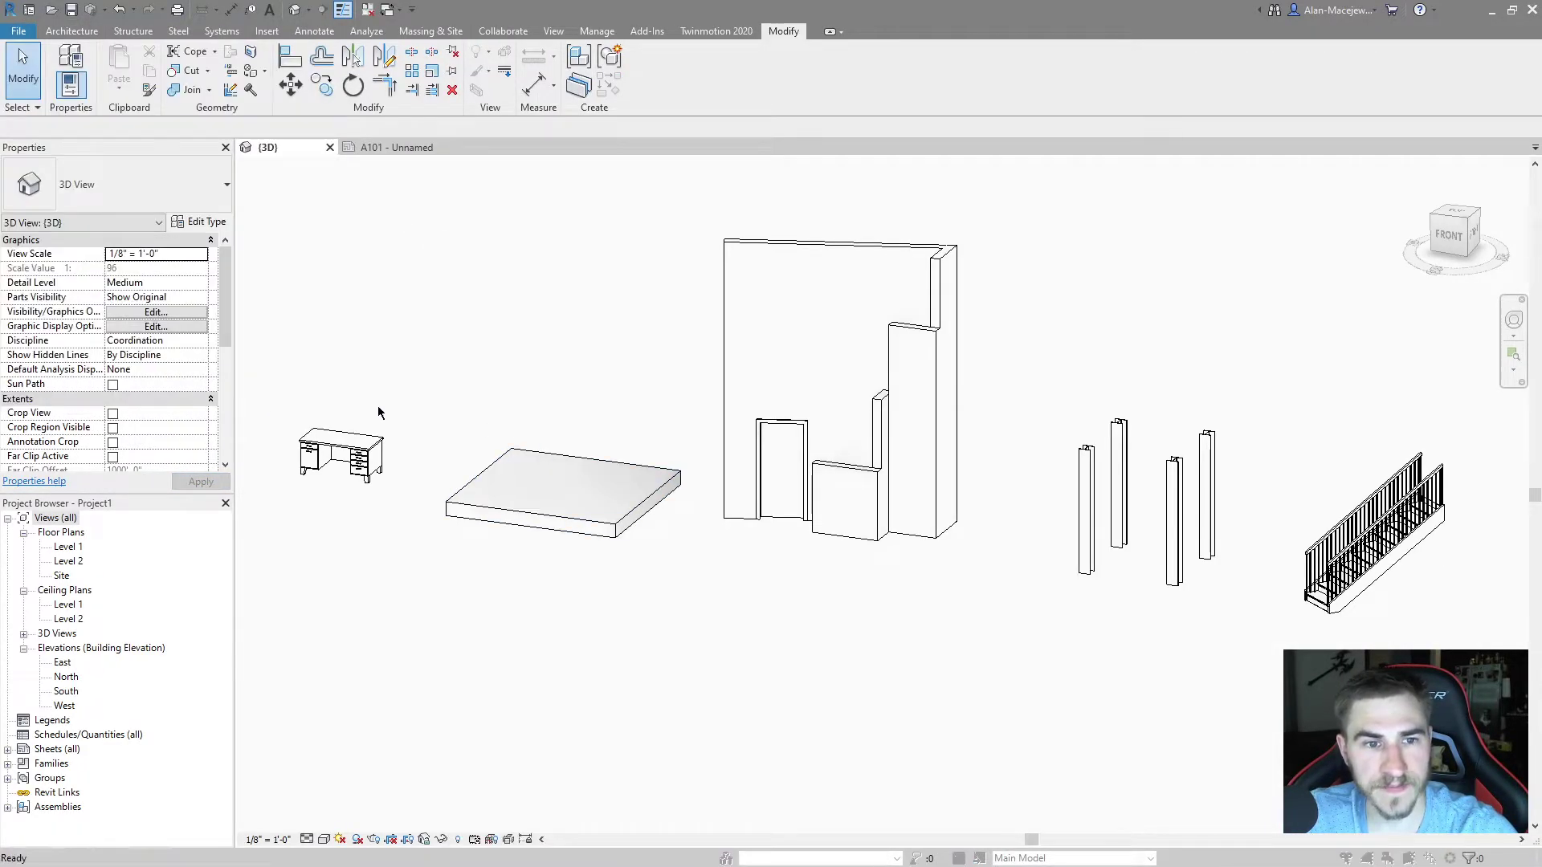
{"action": "left_click", "coordinate": [42, 97]}
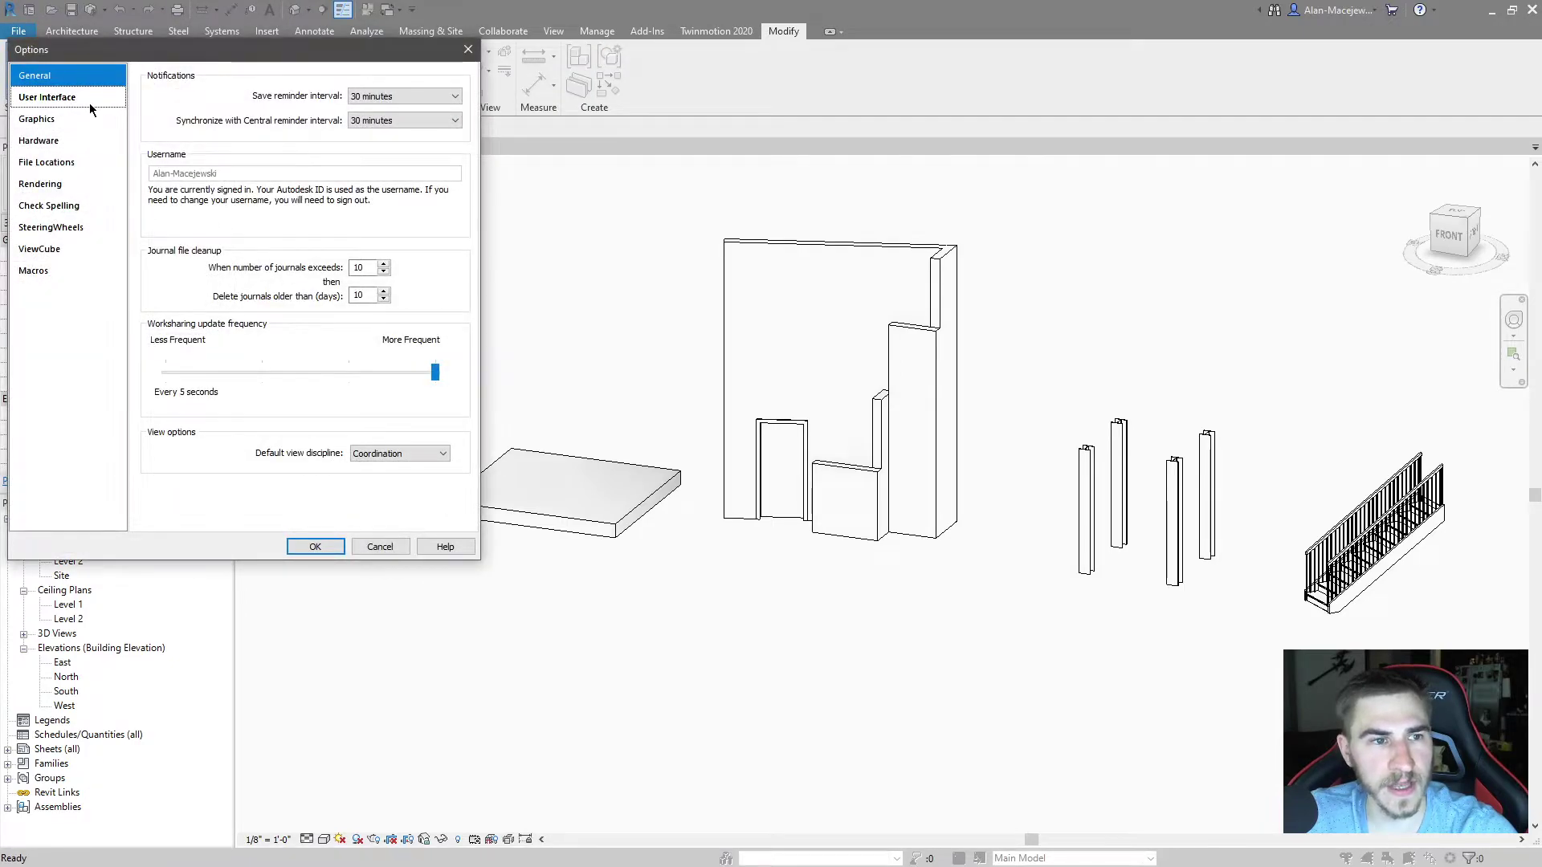
{"action": "left_click", "coordinate": [394, 276]}
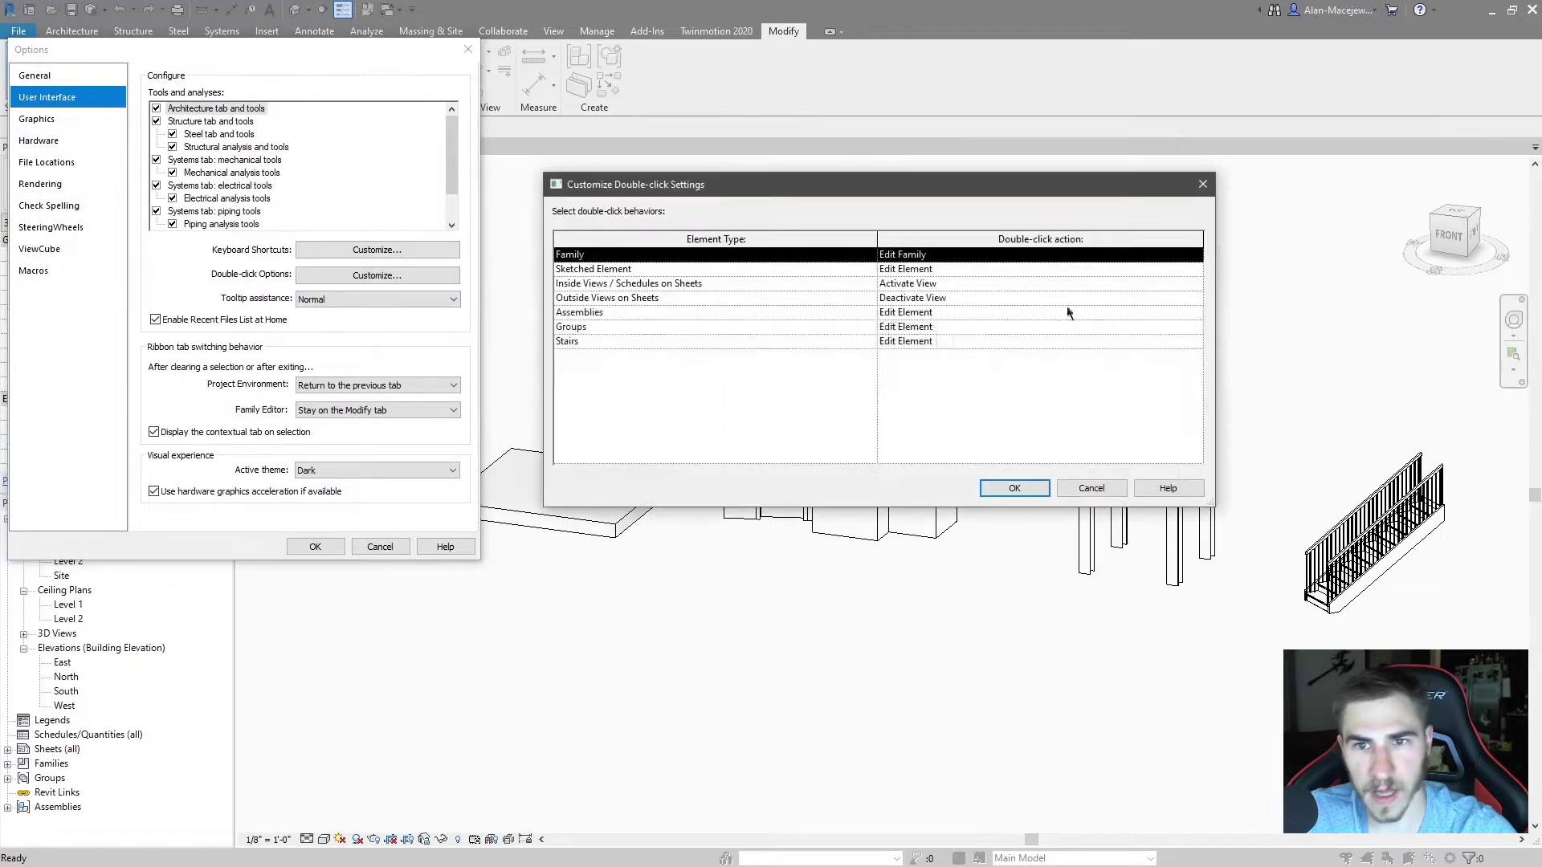
{"action": "left_click", "coordinate": [1196, 255]}
{"action": "left_click", "coordinate": [911, 293]}
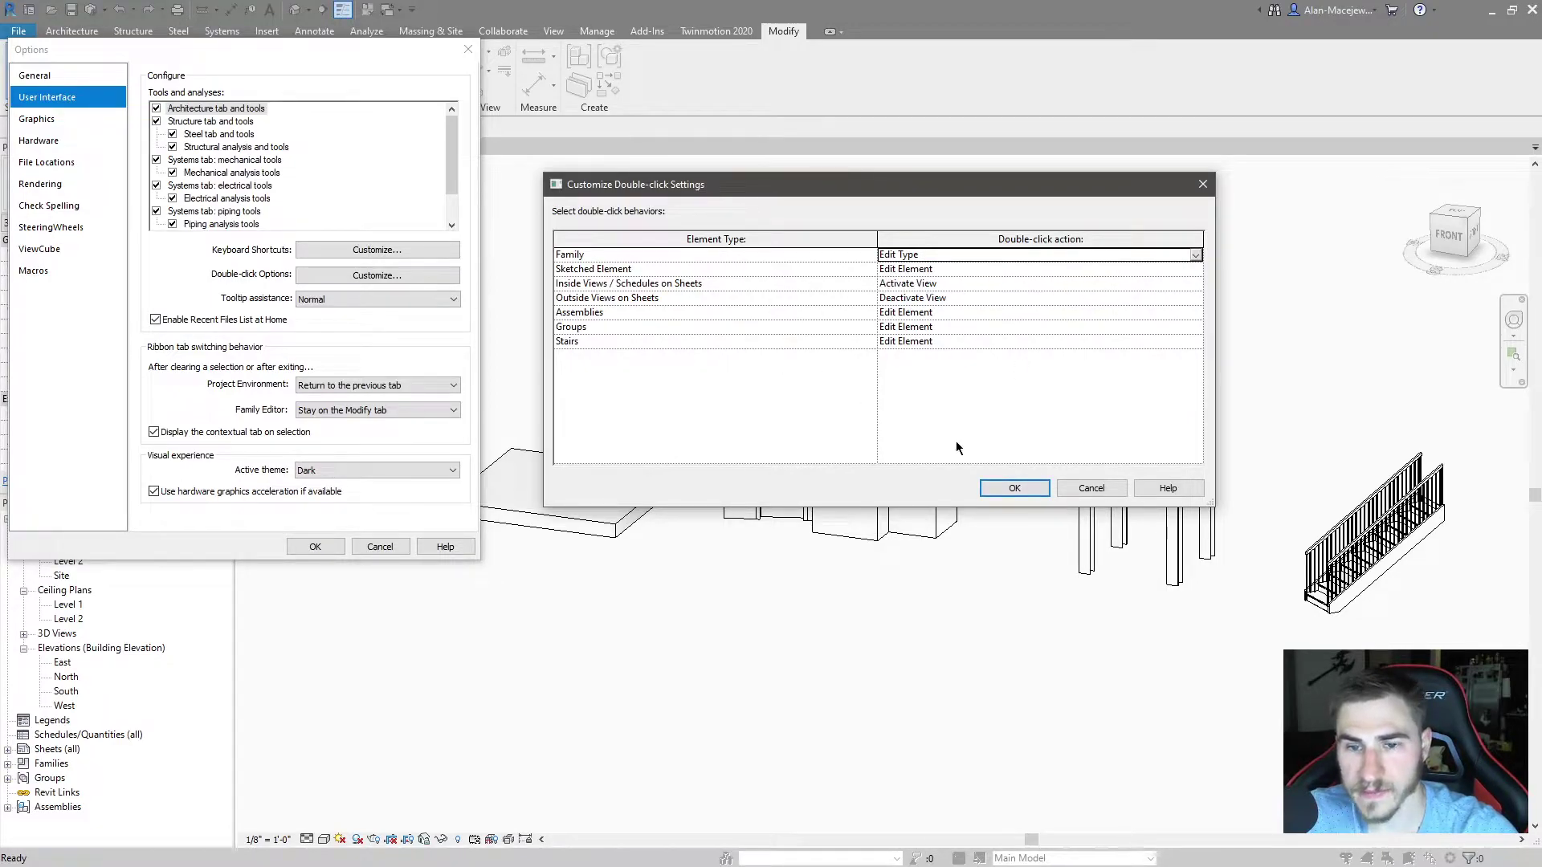
{"action": "left_click", "coordinate": [1015, 487]}
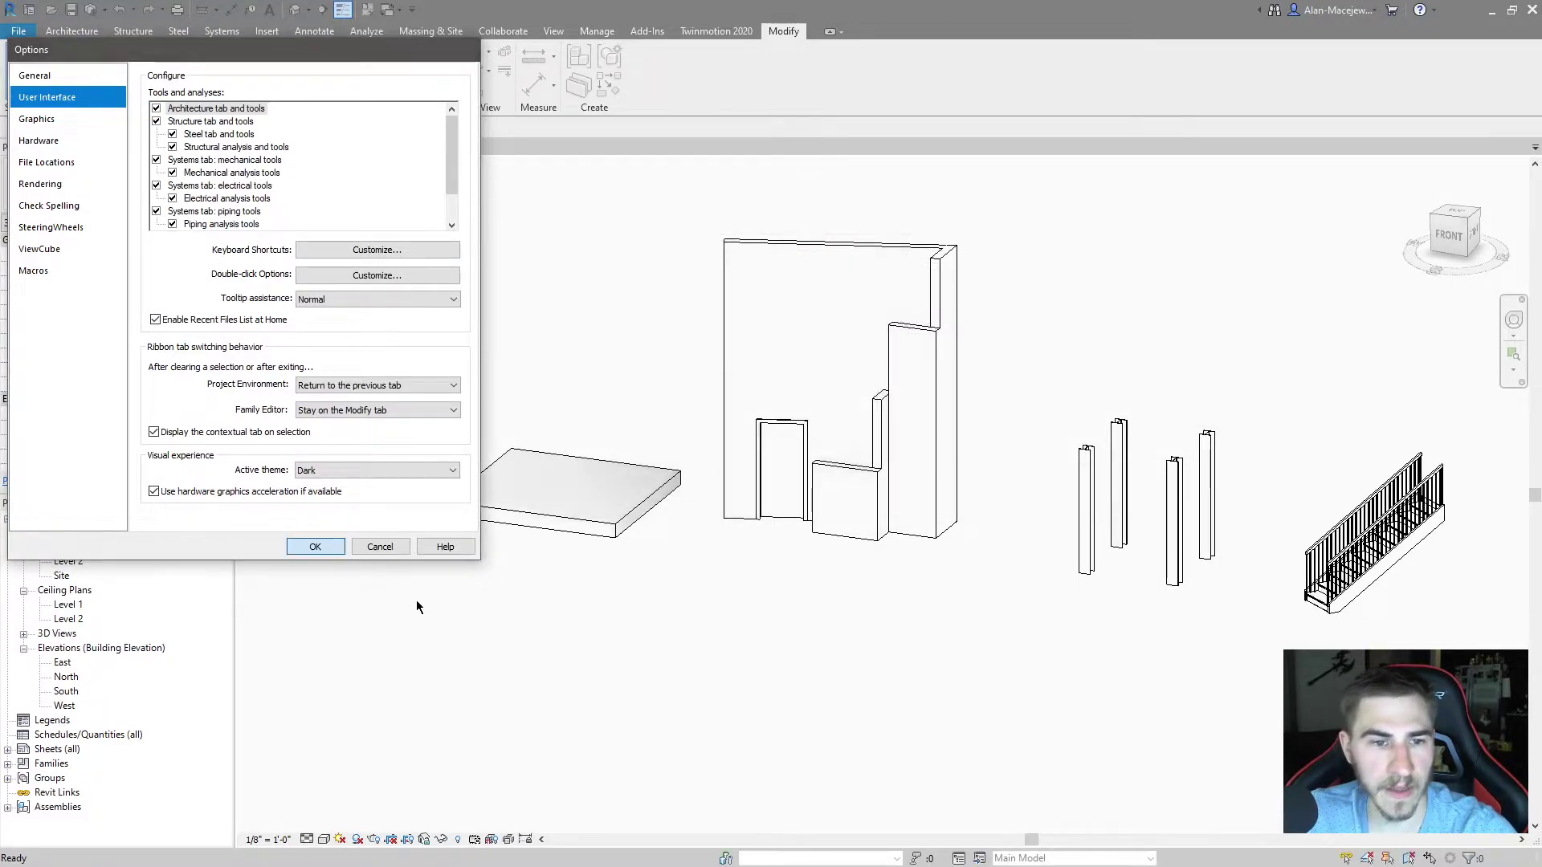
{"action": "left_click", "coordinate": [315, 546]}
Open the desk's type properties directly from the 3D view and close them without changes.
{"action": "left_click", "coordinate": [375, 458]}
{"action": "left_click", "coordinate": [379, 538]}
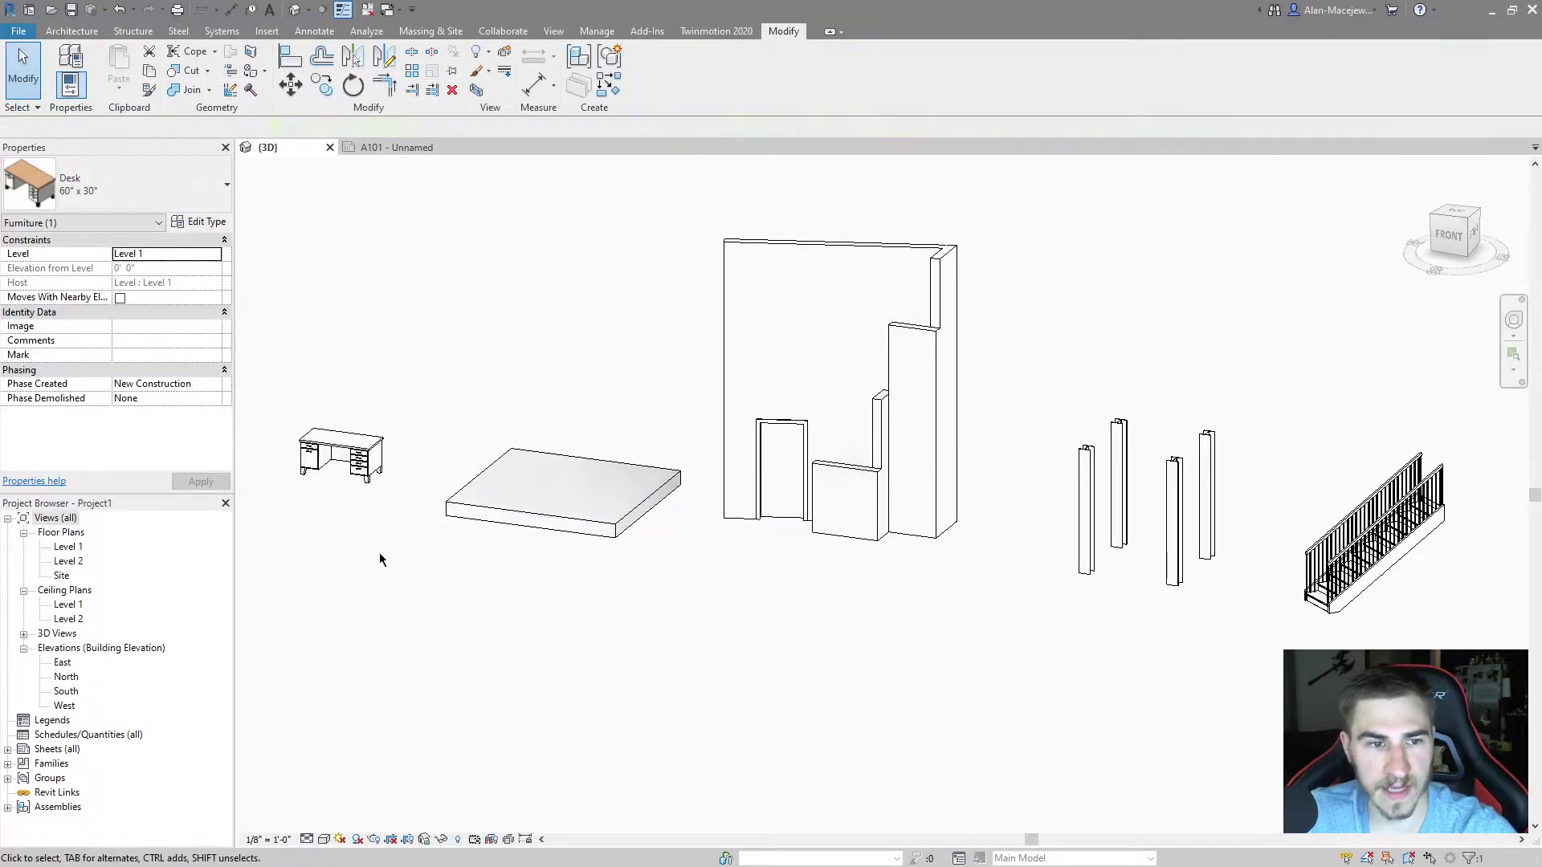
{"action": "double_click", "coordinate": [369, 456]}
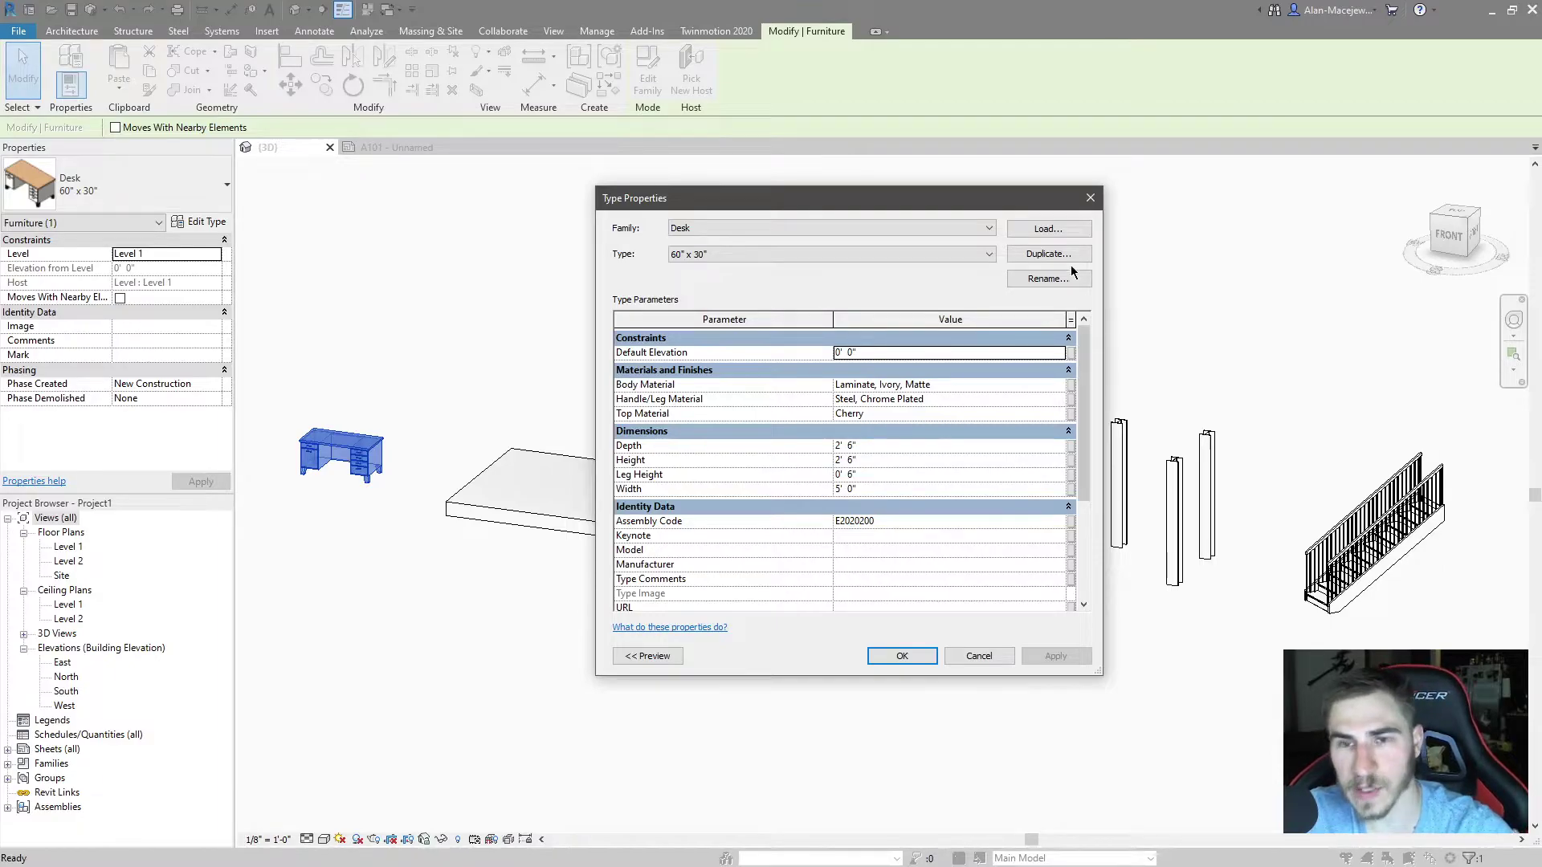
{"action": "left_click", "coordinate": [1089, 198]}
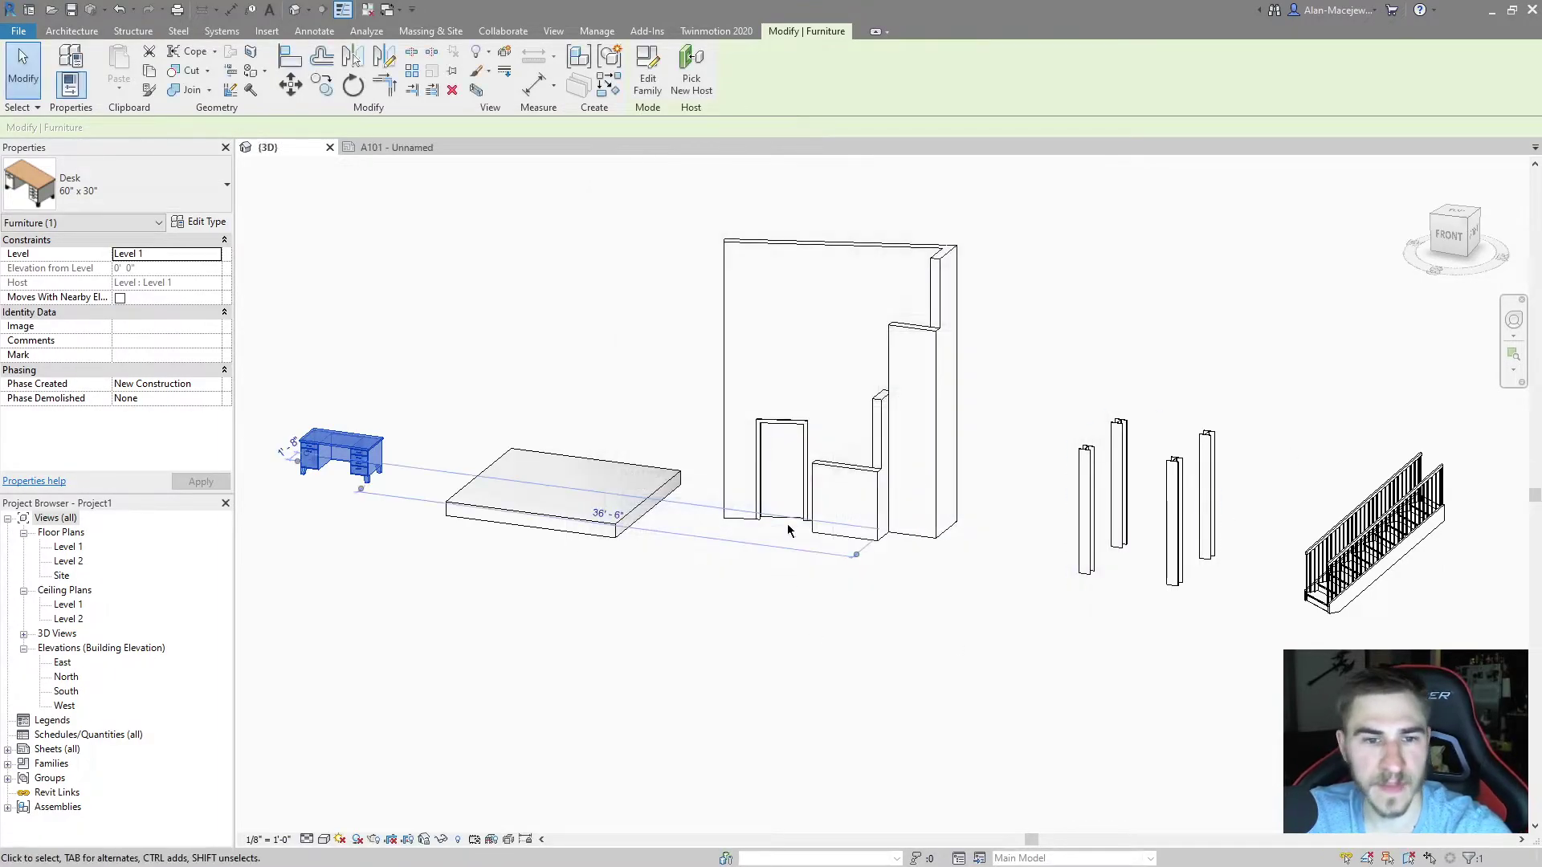
Open the floor slab's boundary sketch directly from the 3D view and finish it without changes.
{"action": "double_click", "coordinate": [652, 477]}
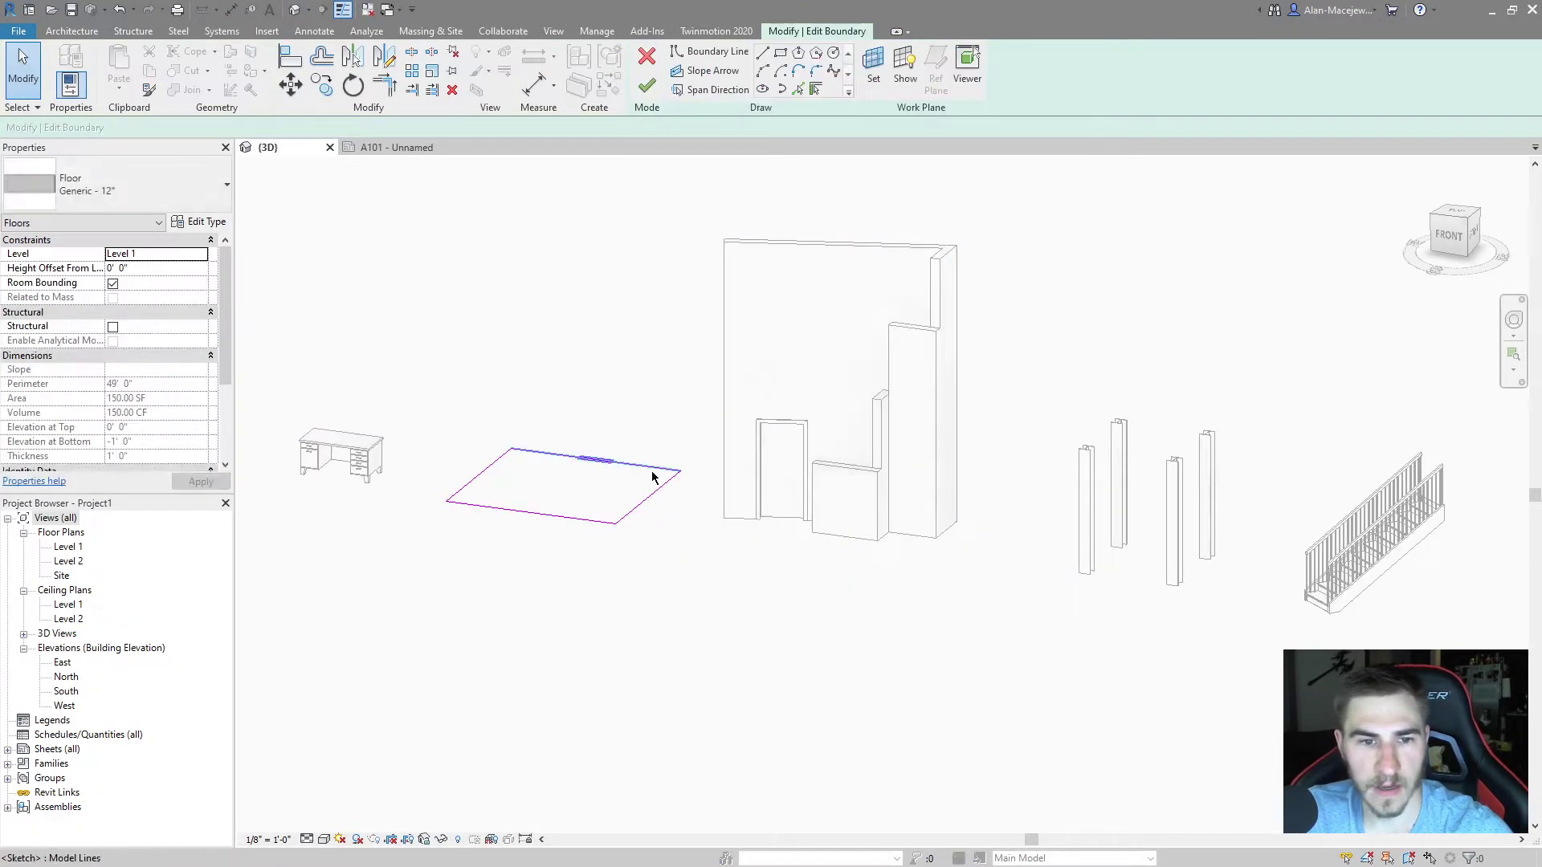
{"action": "mouse_move", "coordinate": [664, 413]}
{"action": "left_mouse_down"}
{"action": "mouse_move", "coordinate": [537, 630]}
{"action": "mouse_move", "coordinate": [664, 416]}
{"action": "left_mouse_up"}
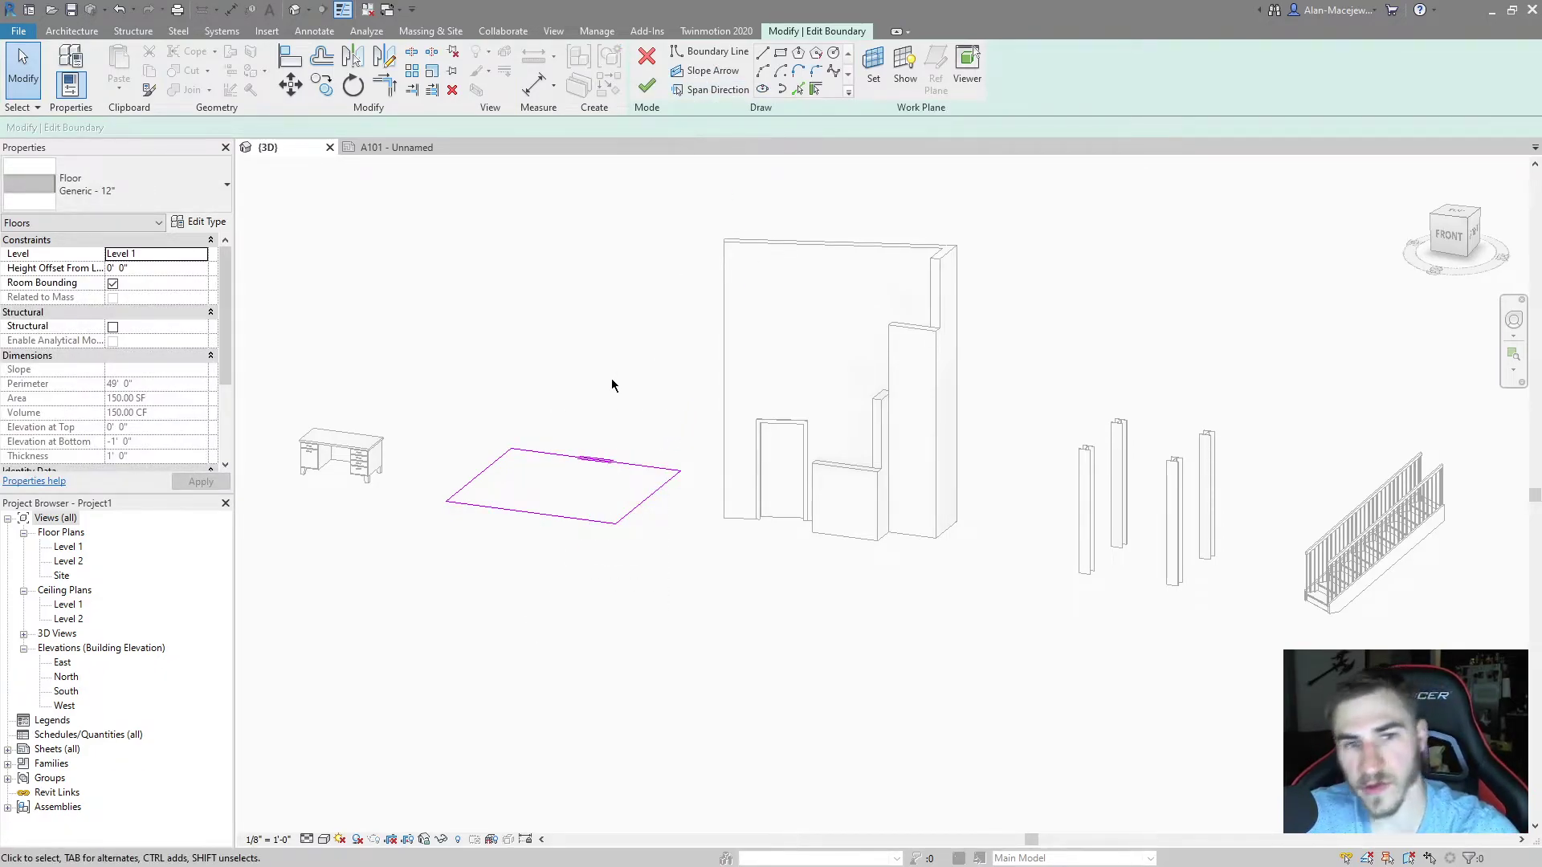
{"action": "left_click", "coordinate": [647, 84]}
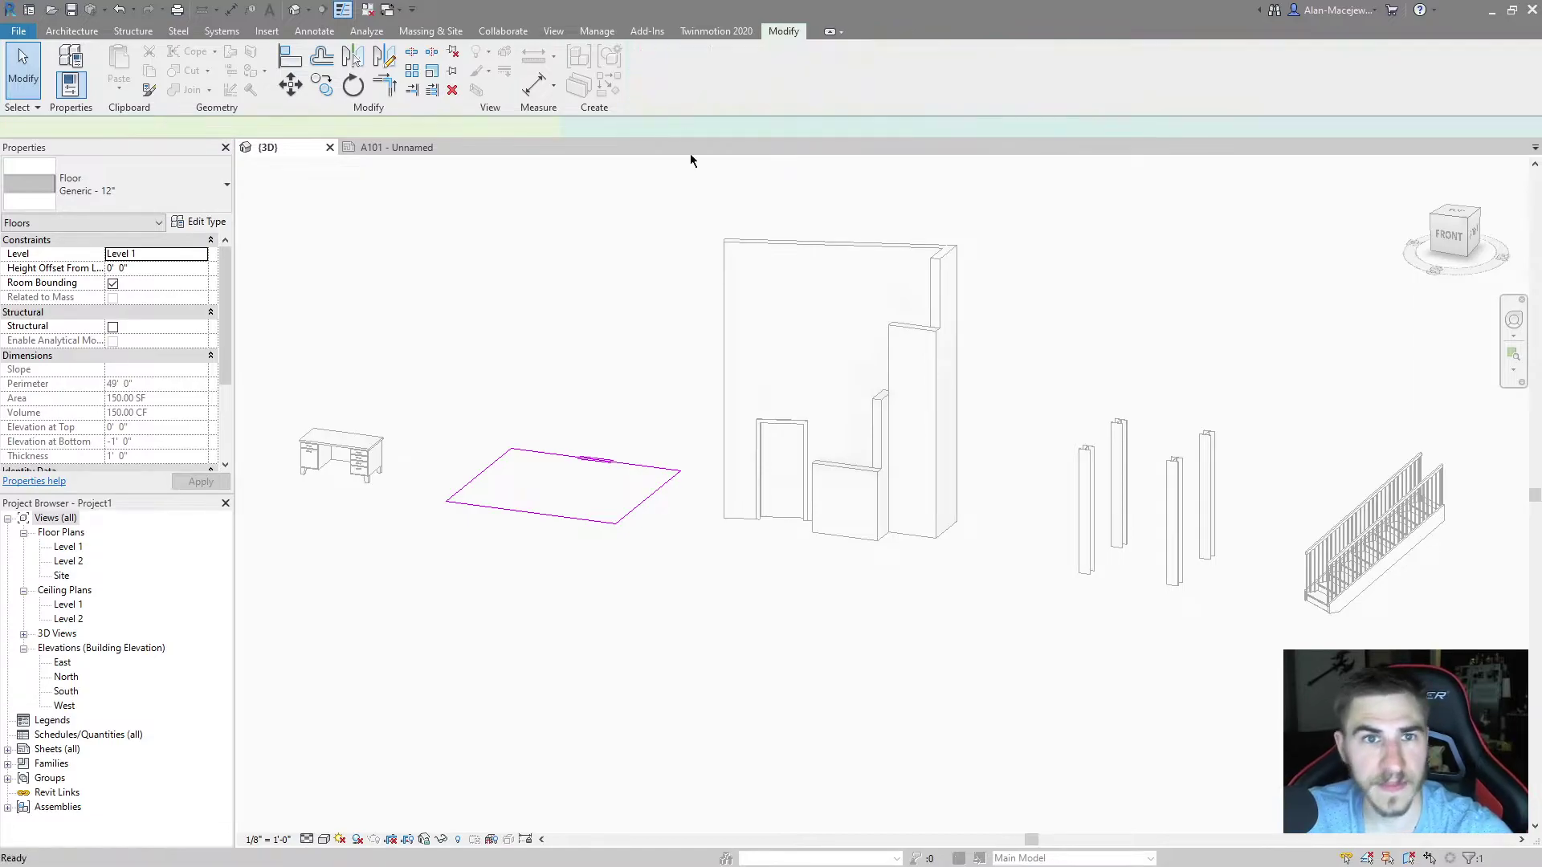
Set the double-click action for the Sketched Element type to Edit Type in the User Interface options and accept the settings.
{"action": "left_click", "coordinate": [17, 31]}
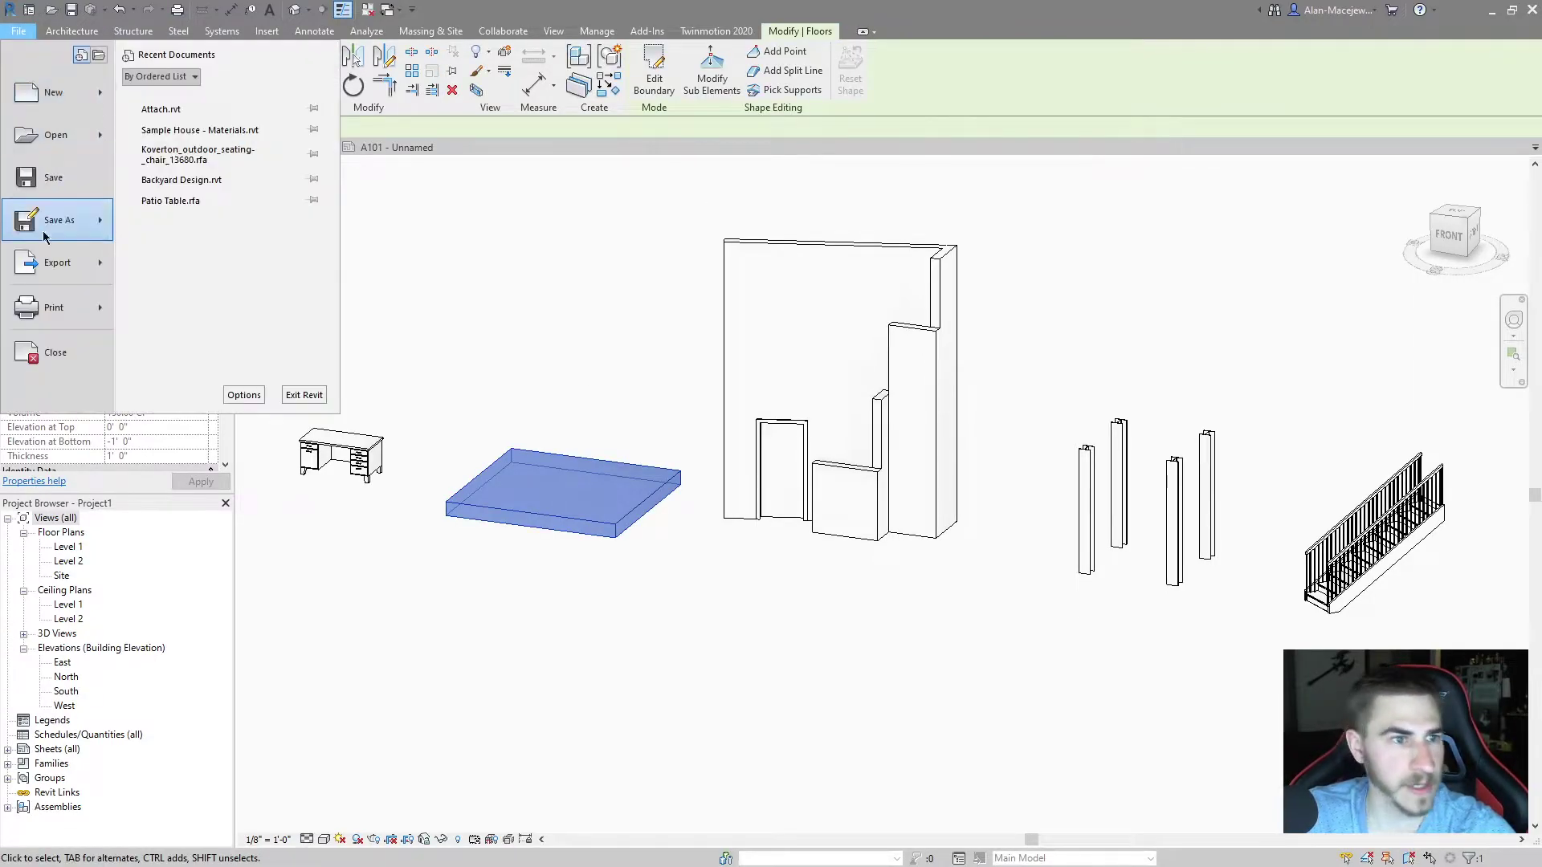
{"action": "left_click", "coordinate": [234, 392]}
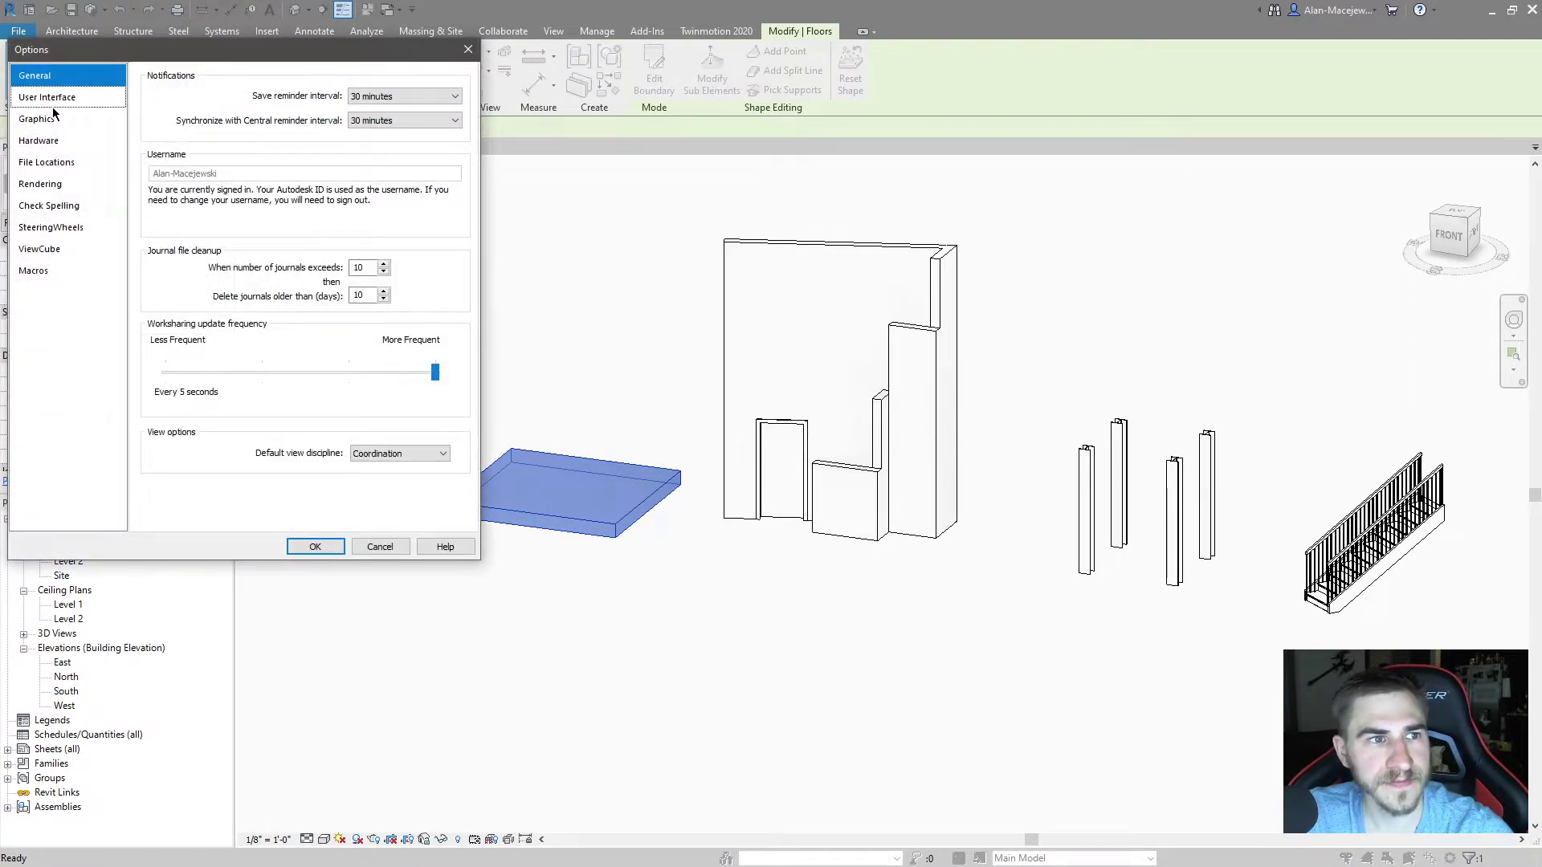
{"action": "left_click", "coordinate": [50, 97]}
{"action": "left_click", "coordinate": [383, 276]}
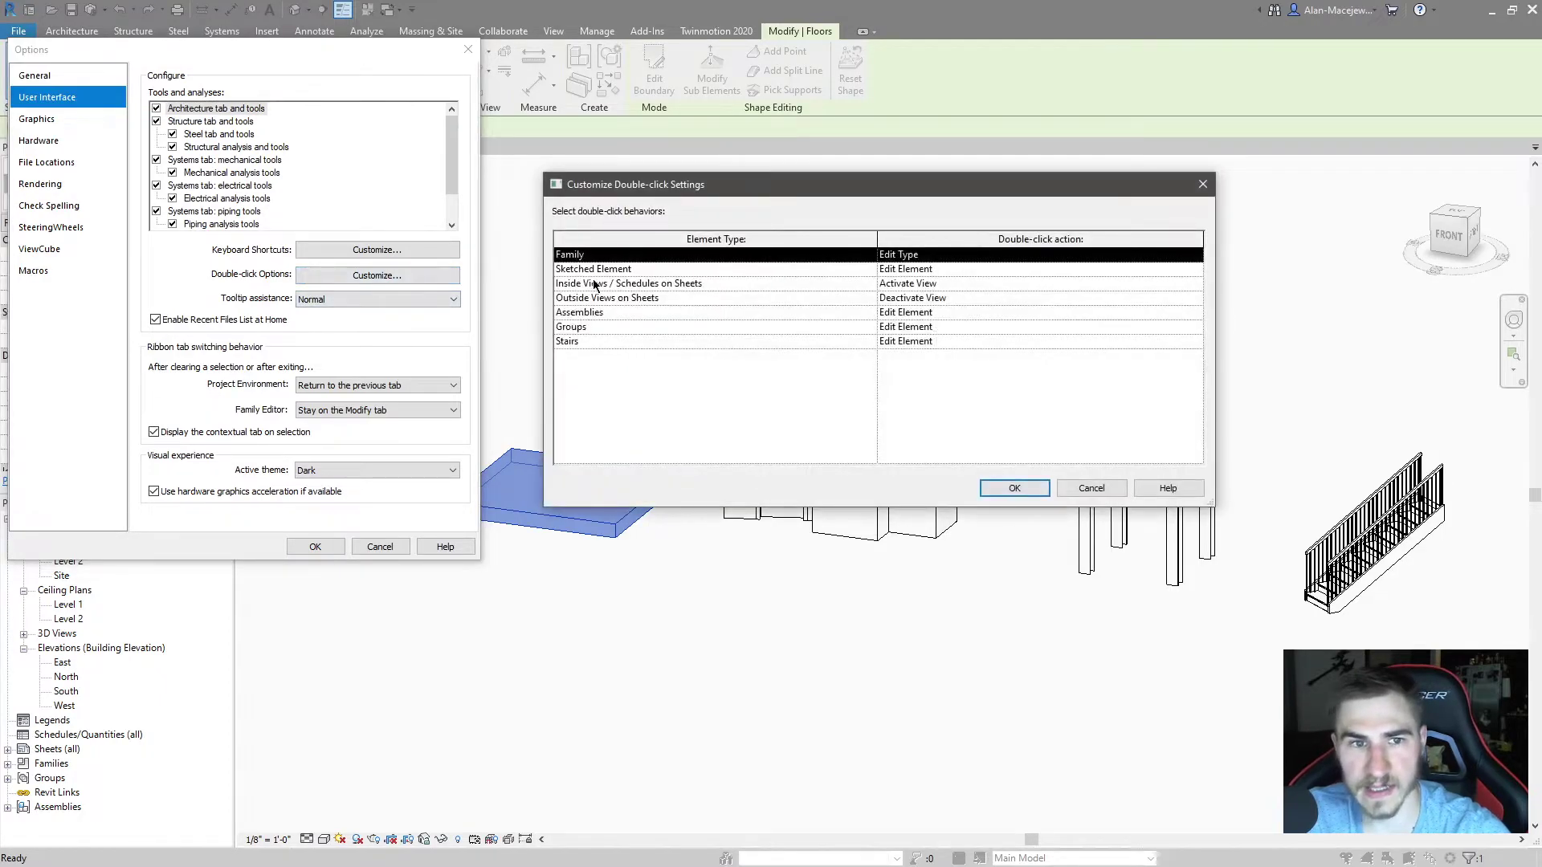
{"action": "left_click", "coordinate": [627, 270]}
{"action": "left_click", "coordinate": [1197, 269]}
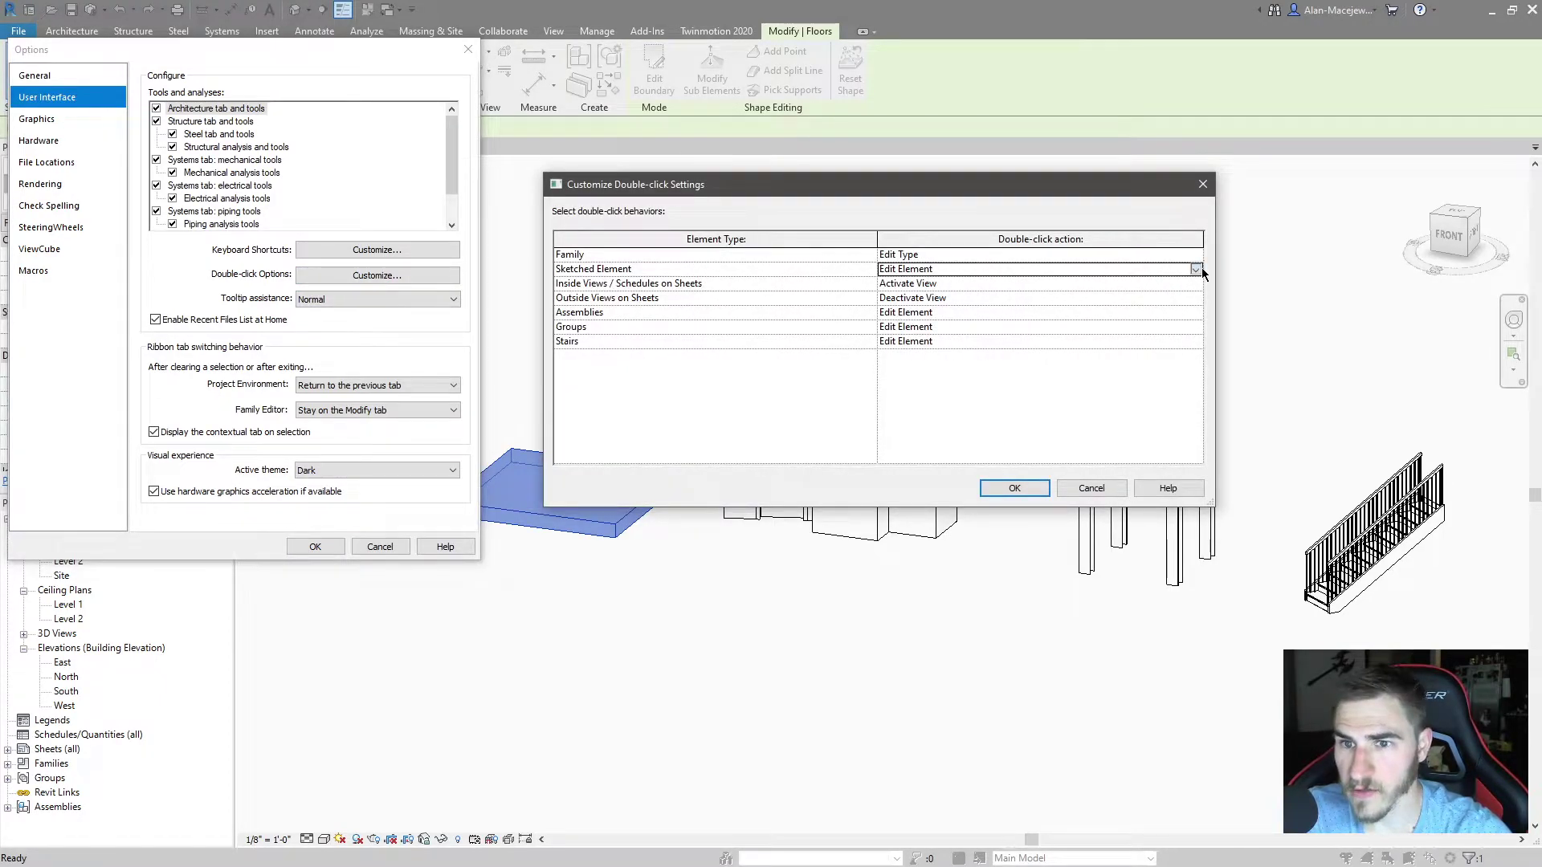
{"action": "left_click", "coordinate": [1196, 269]}
{"action": "left_click", "coordinate": [892, 296]}
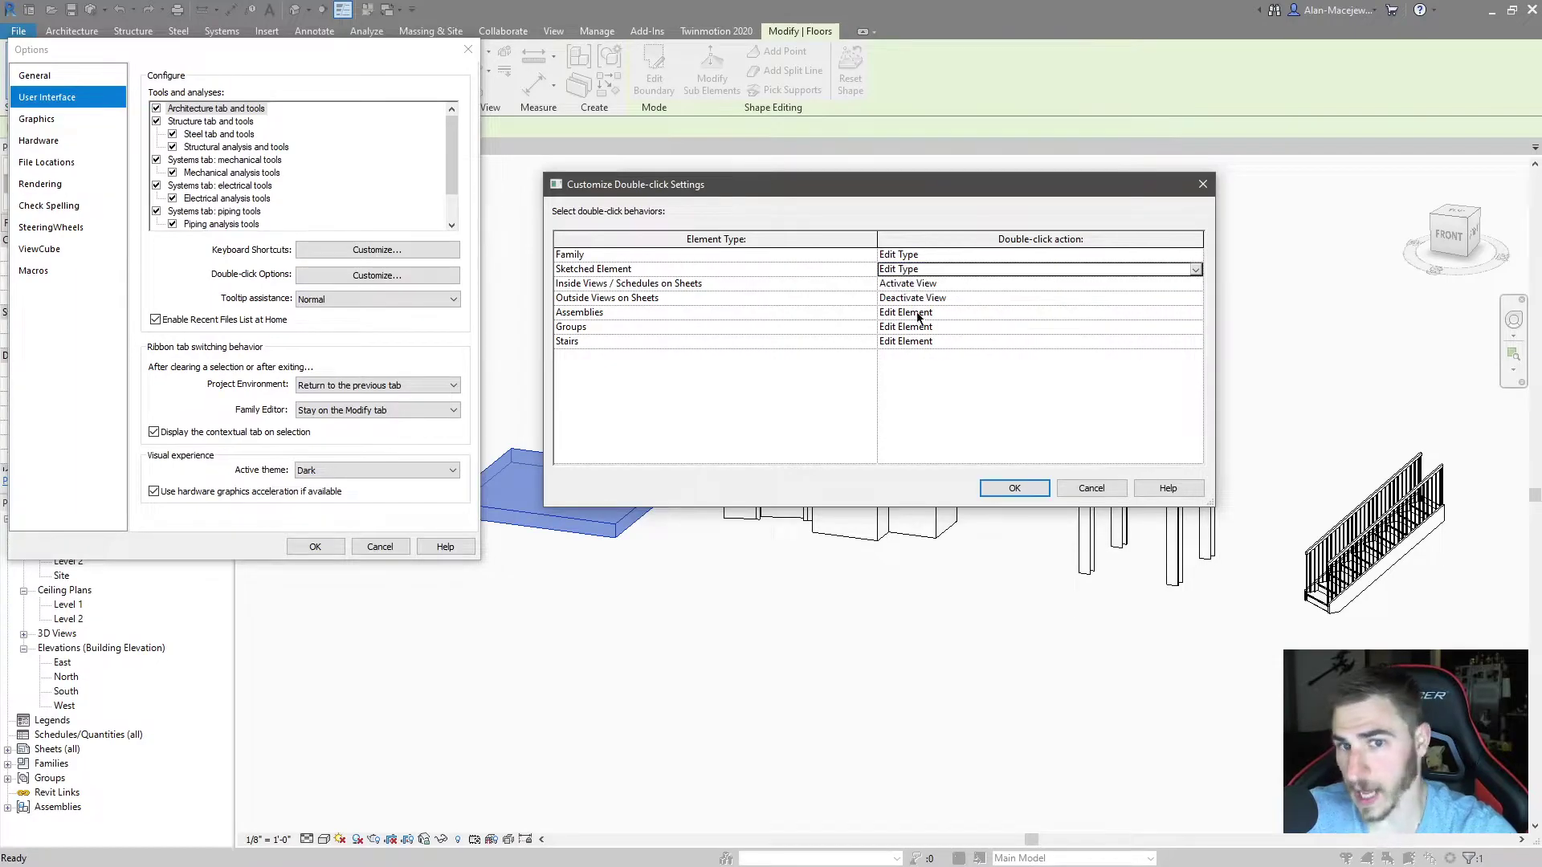
{"action": "left_click", "coordinate": [1017, 489]}
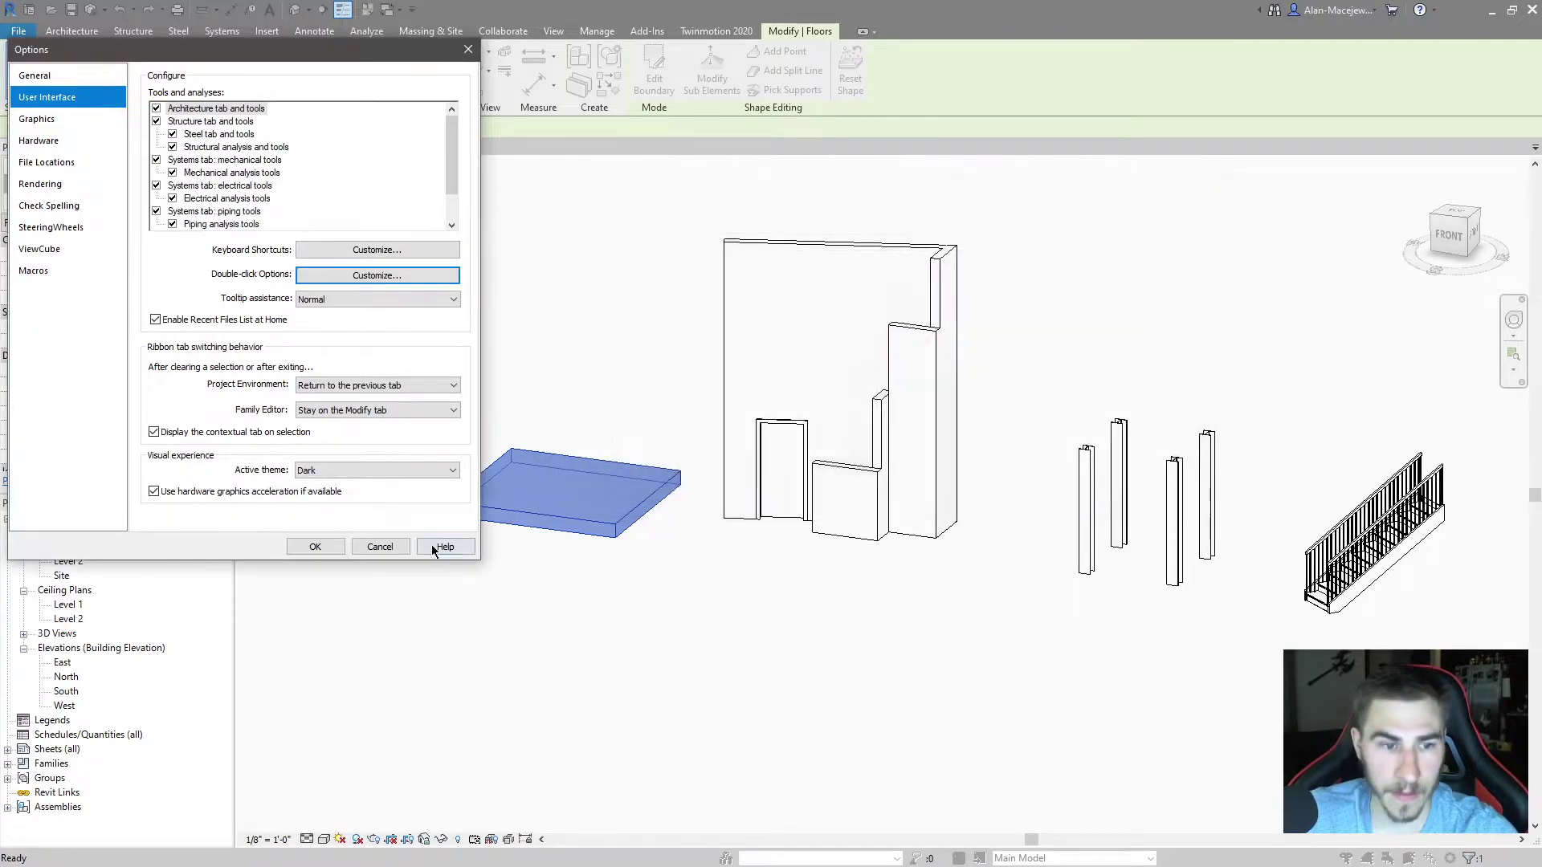
{"action": "left_click", "coordinate": [329, 547]}
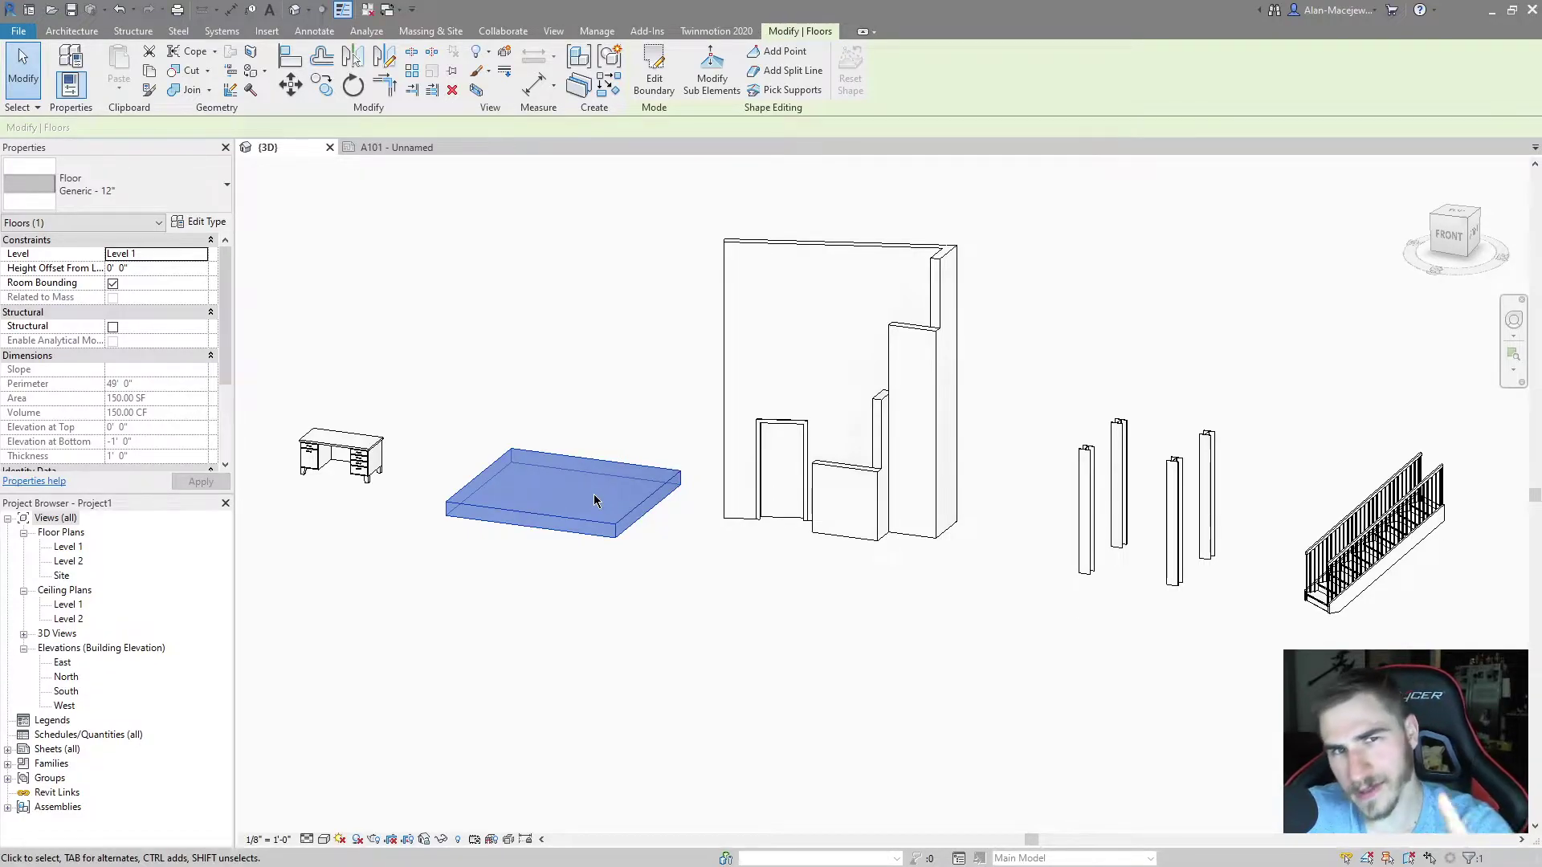
Open the floor slab's type properties directly from the 3D view and close them without changes.
{"action": "double_click", "coordinate": [640, 499]}
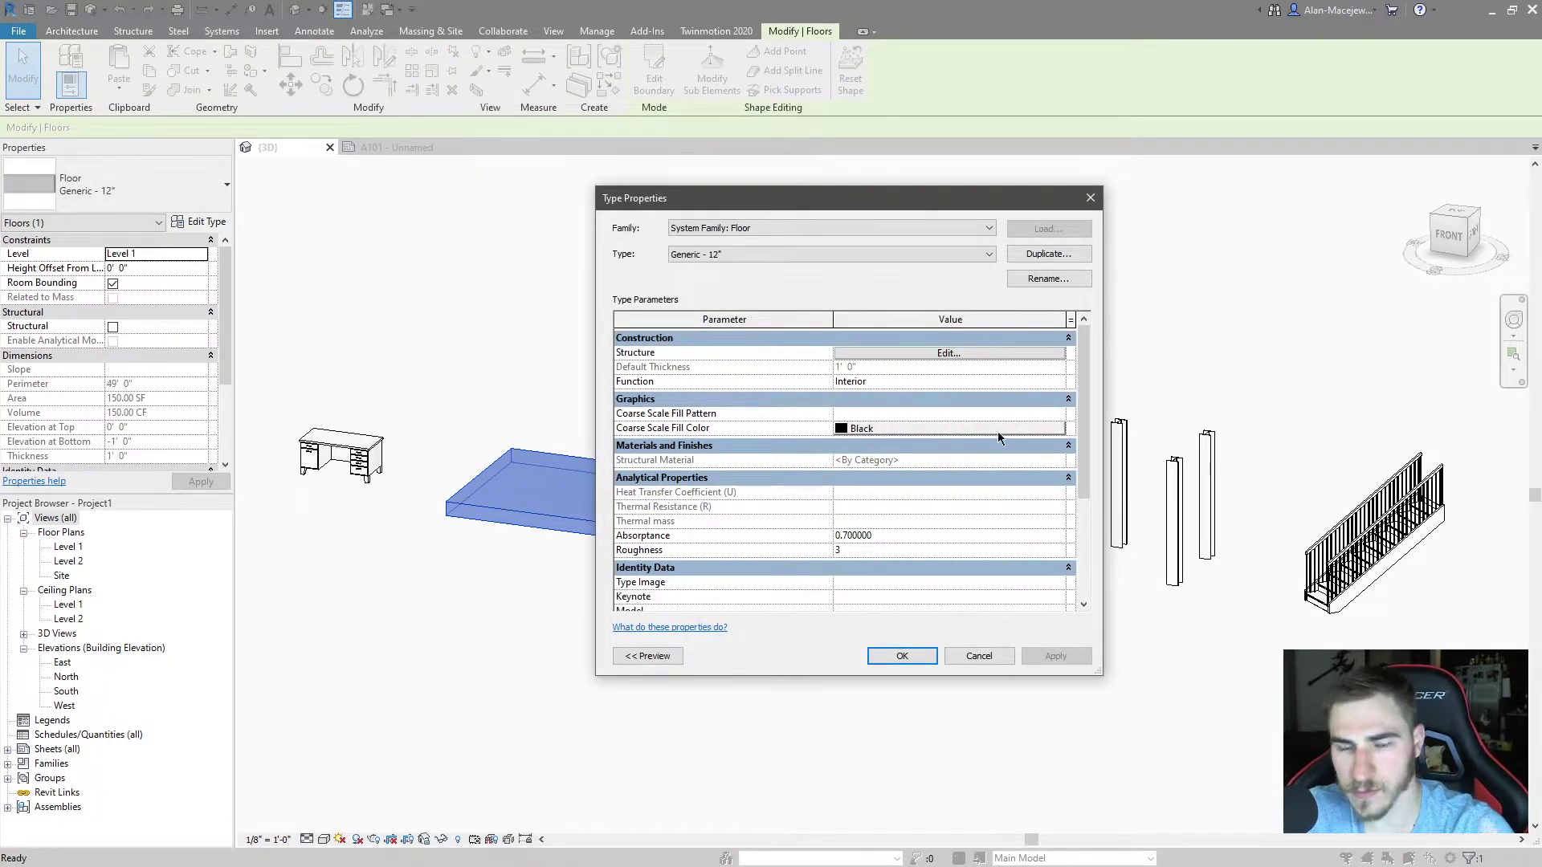
{"action": "left_click", "coordinate": [979, 655]}
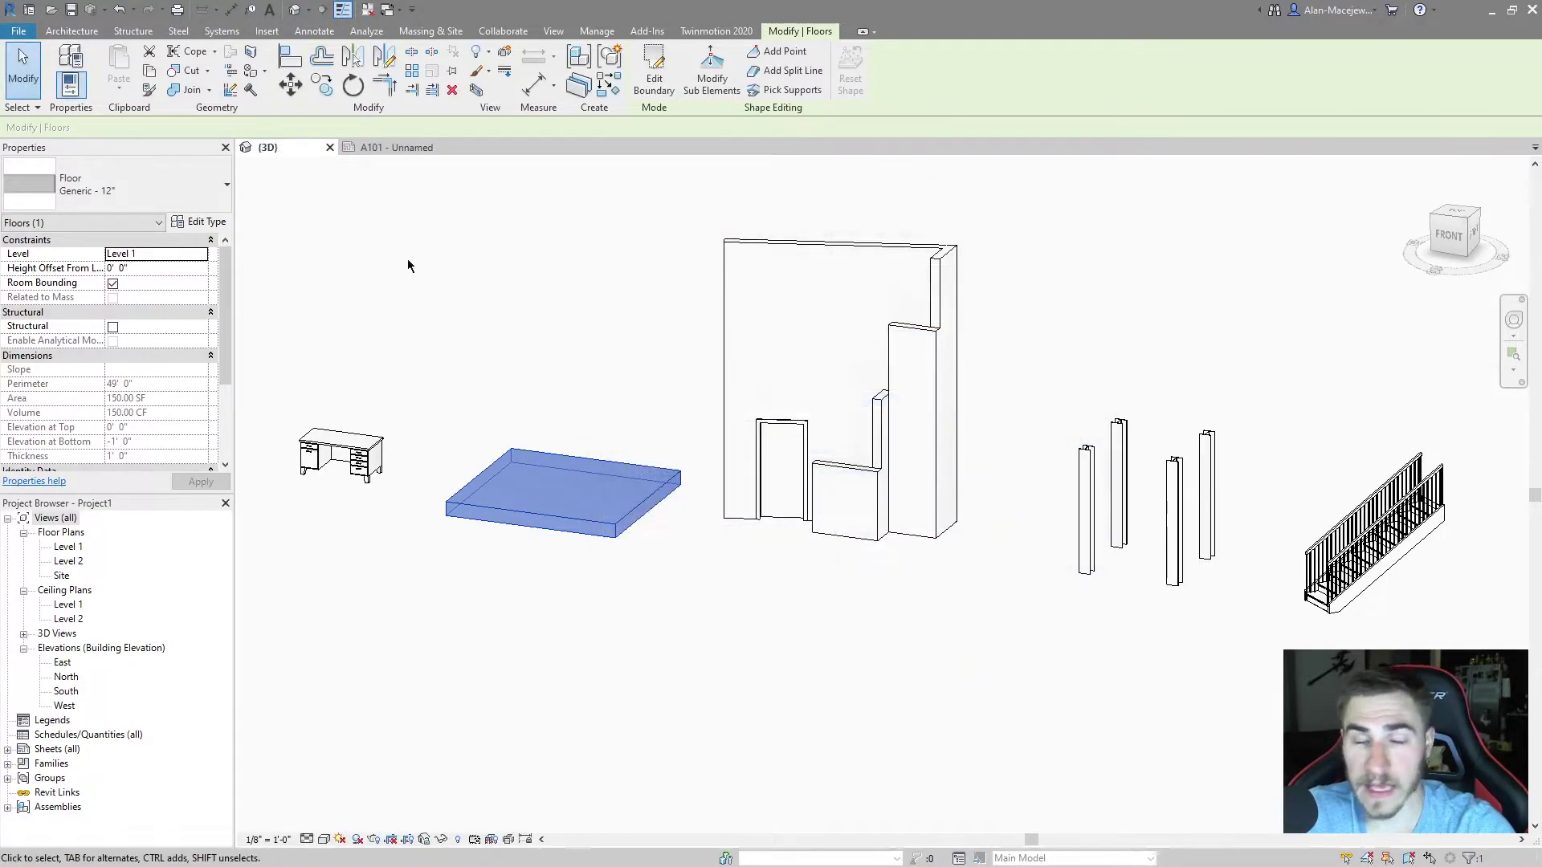
Set the double-click action for the Sketched Element type back to Edit Element in the User Interface options.
{"action": "left_click", "coordinate": [30, 35]}
{"action": "key", "text": "Escape"}
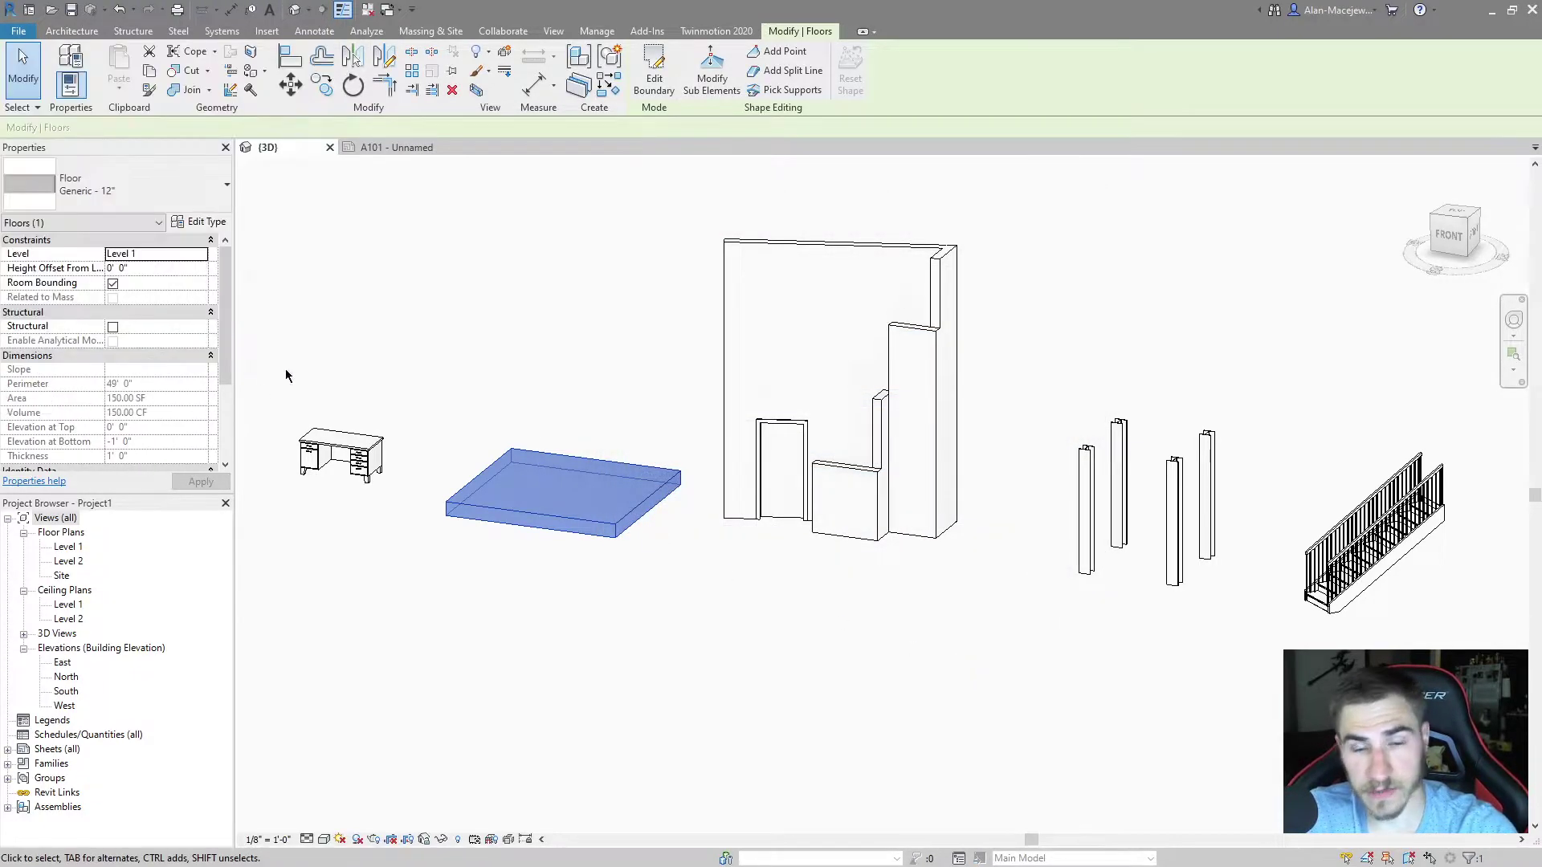
{"action": "left_click", "coordinate": [47, 96]}
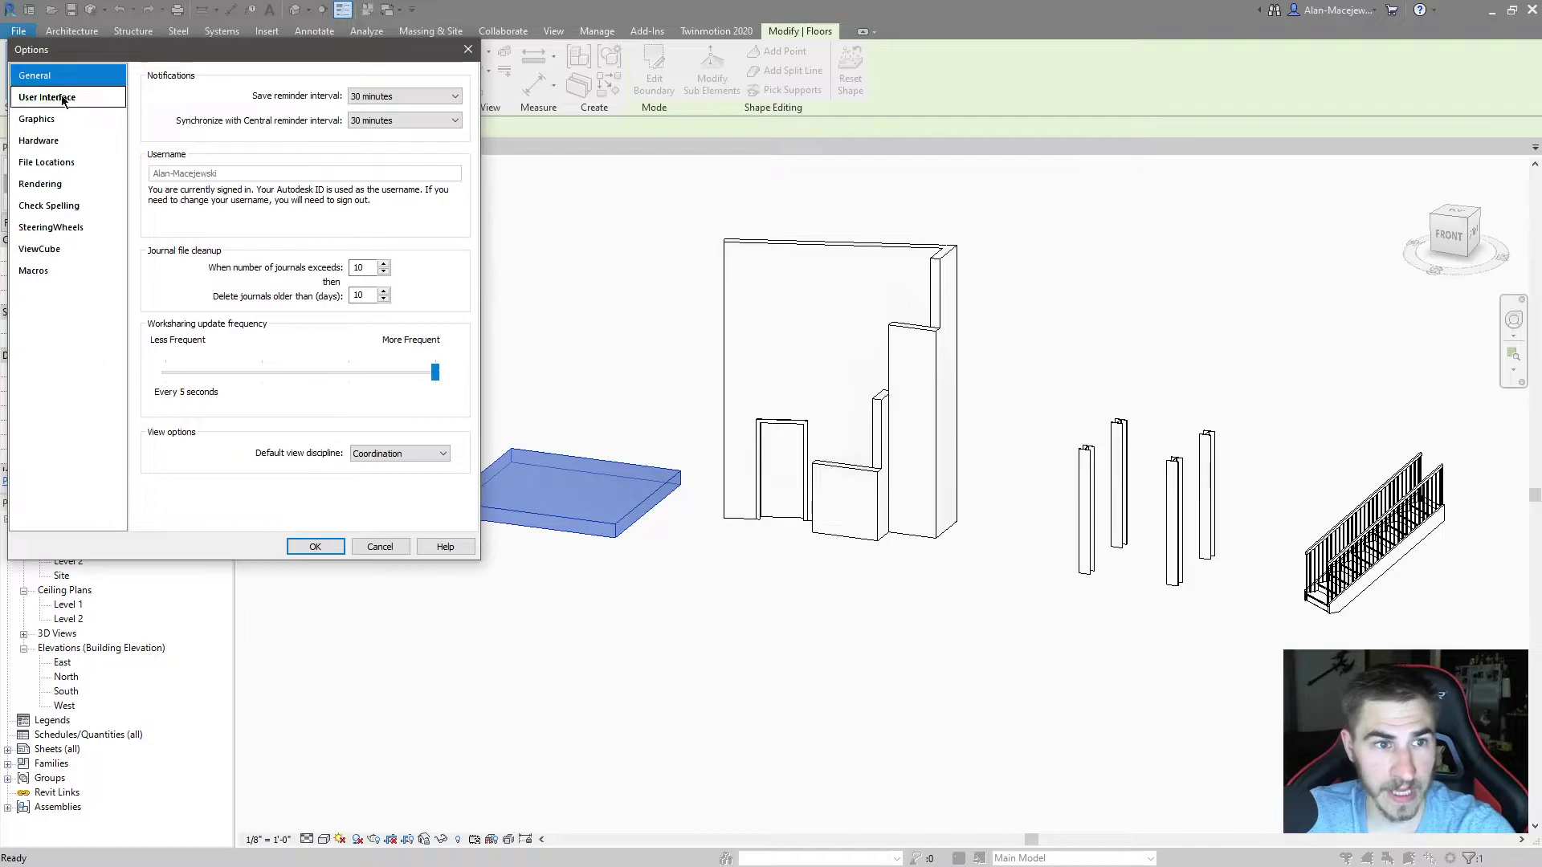
{"action": "left_click", "coordinate": [321, 274]}
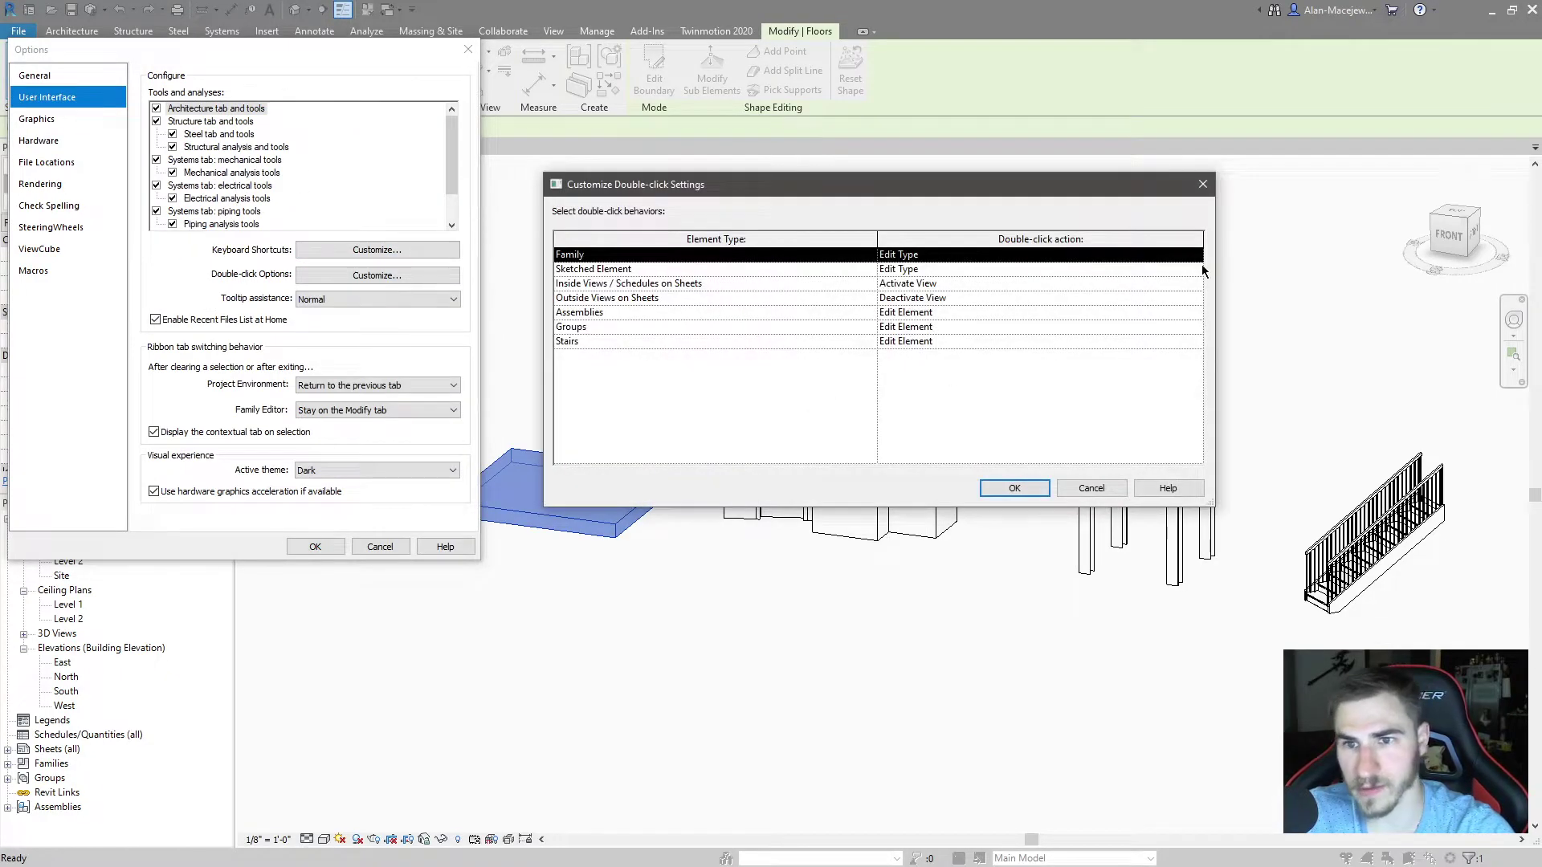
{"action": "left_click", "coordinate": [1195, 269]}
{"action": "left_click", "coordinate": [920, 308]}
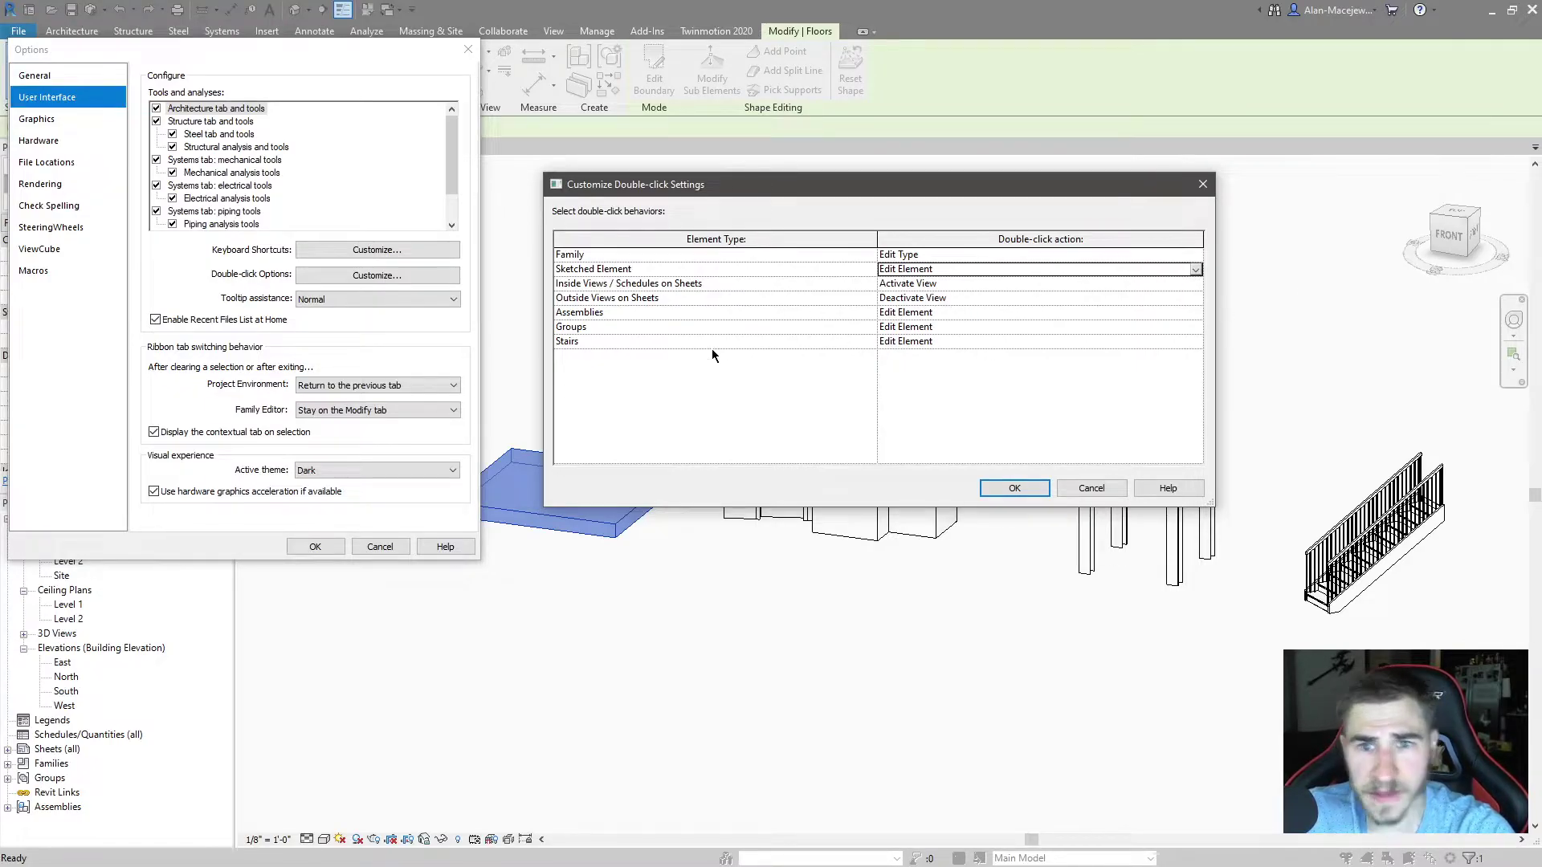
Review the double-click actions offered for Inside Views / Schedules on Sheets and Groups, keep Edit Element for Groups and accept the settings.
{"action": "left_click", "coordinate": [1196, 282]}
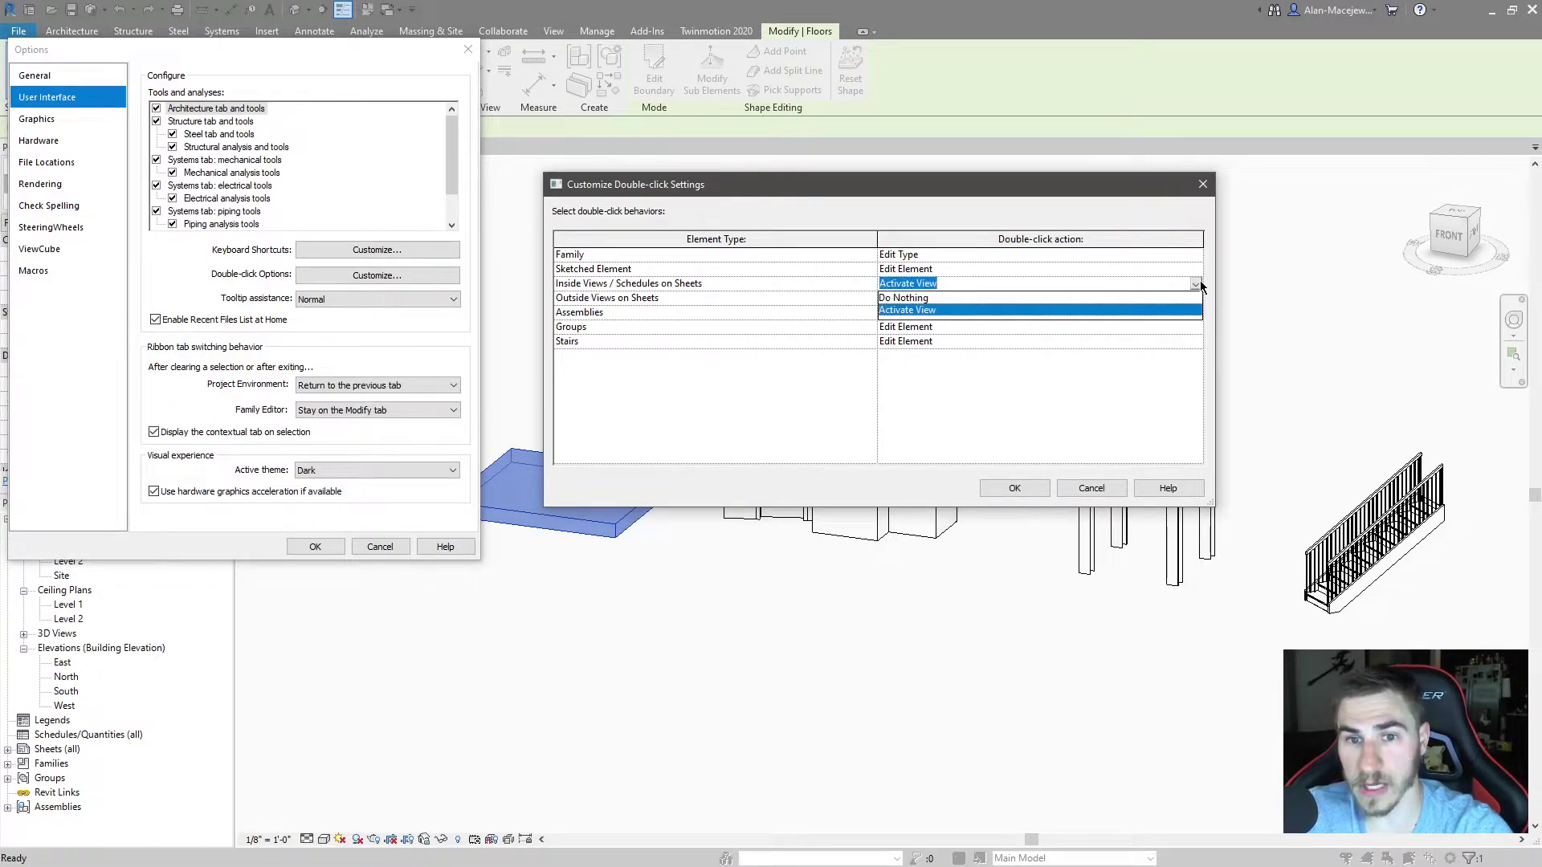
{"action": "left_click", "coordinate": [1197, 282]}
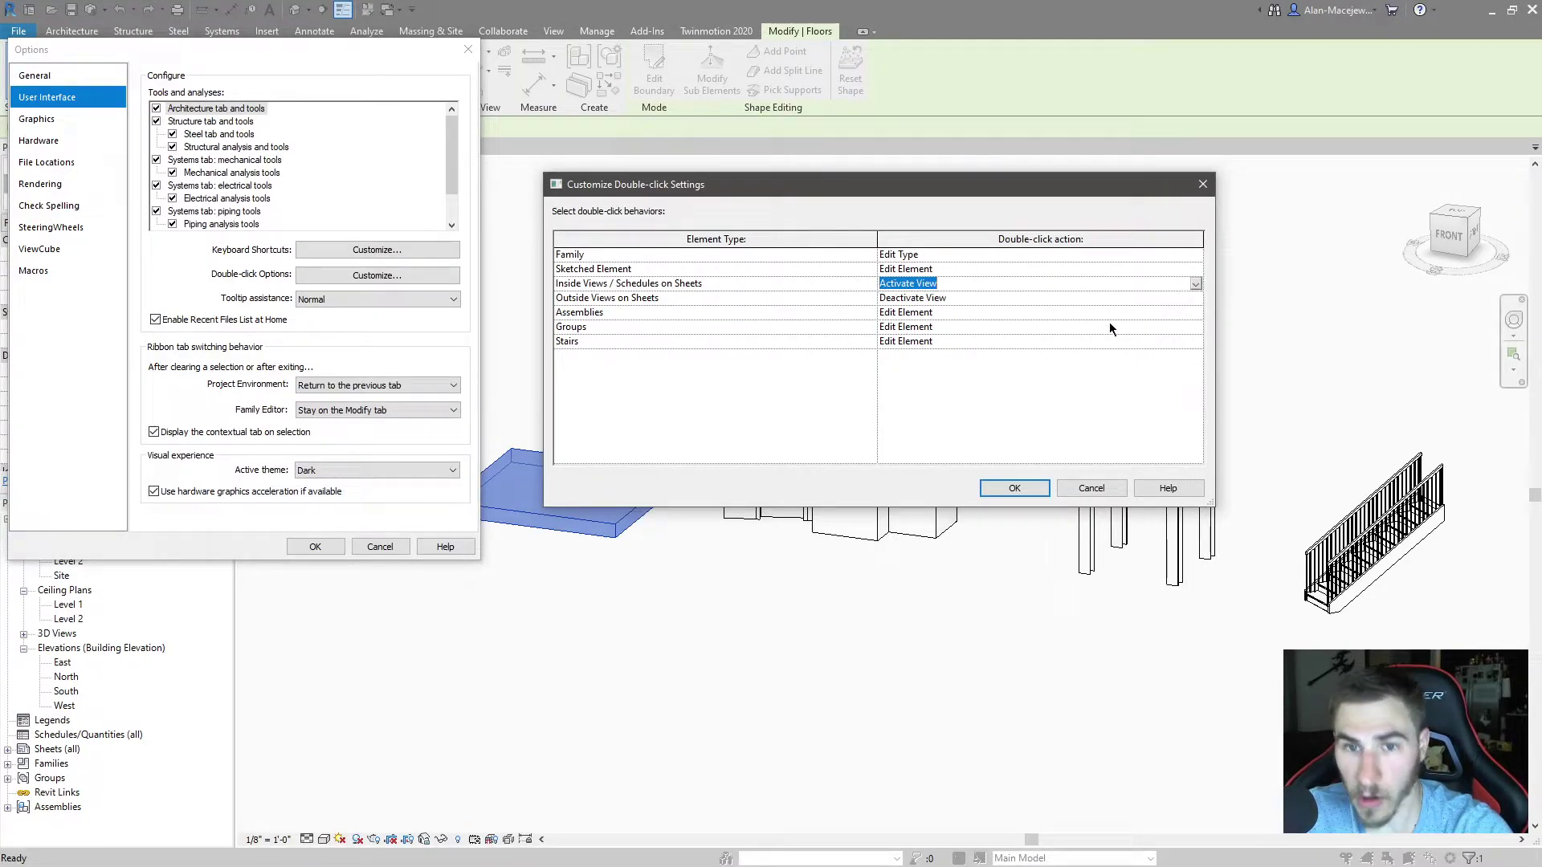
{"action": "left_click", "coordinate": [1197, 329]}
{"action": "left_click", "coordinate": [1195, 327]}
{"action": "left_click", "coordinate": [681, 387]}
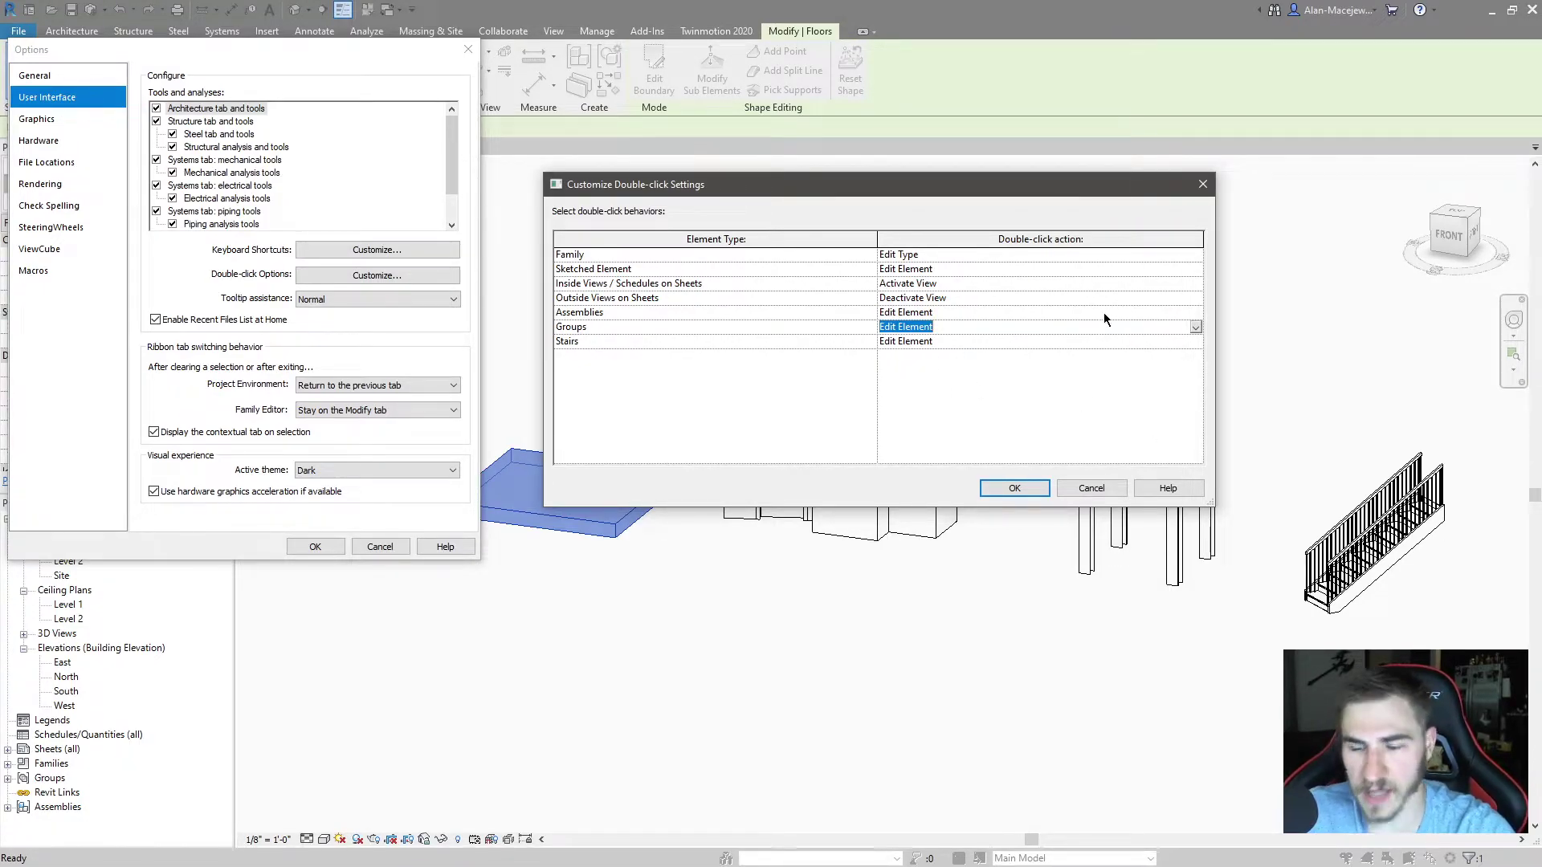
{"action": "left_click", "coordinate": [1195, 327]}
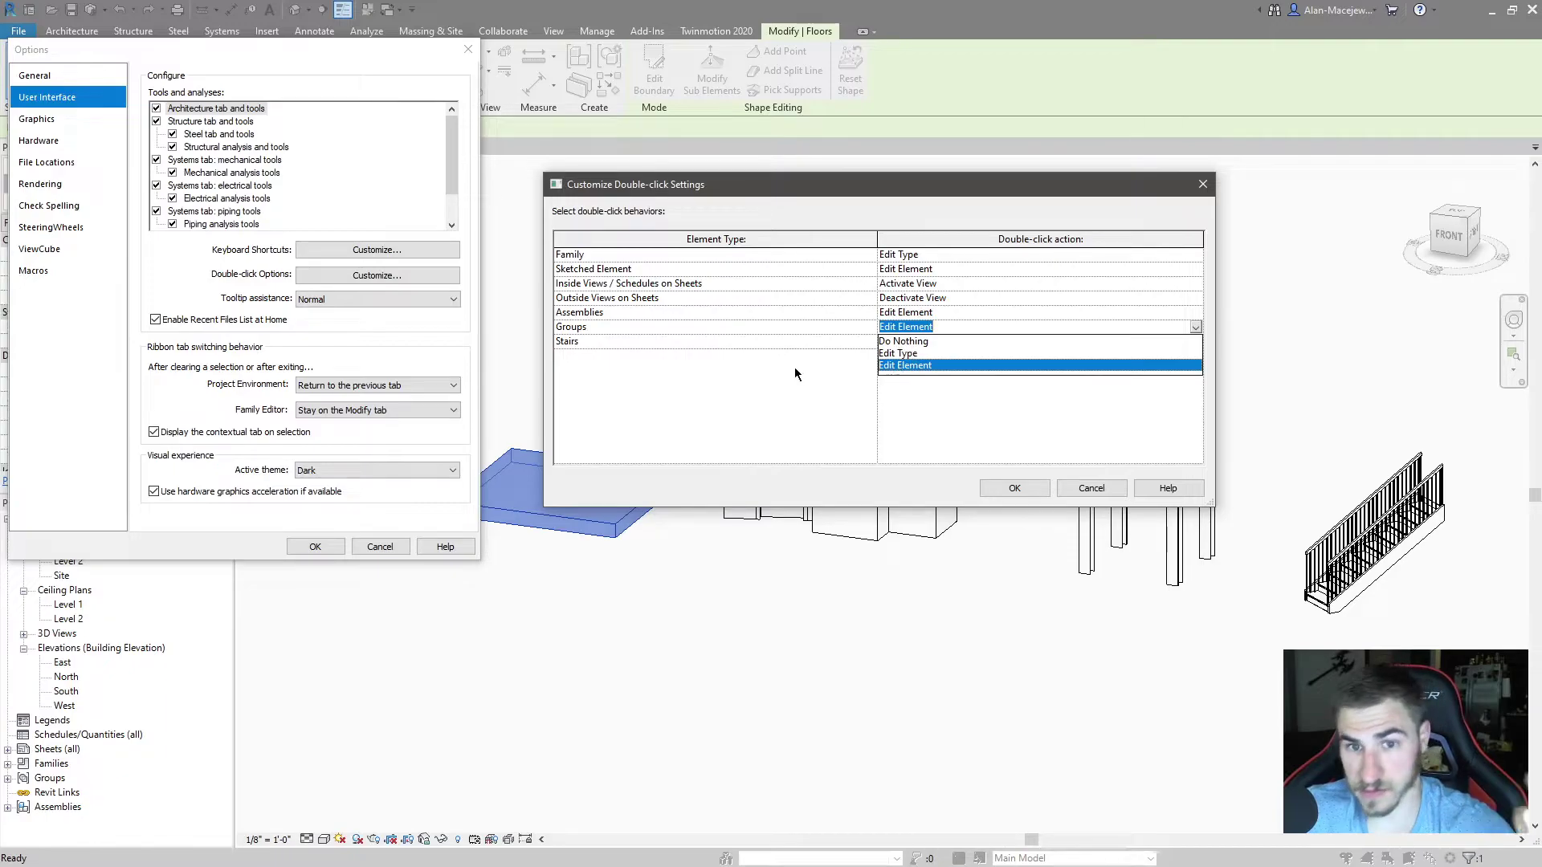
{"action": "left_click", "coordinate": [906, 365]}
{"action": "left_click", "coordinate": [1014, 488]}
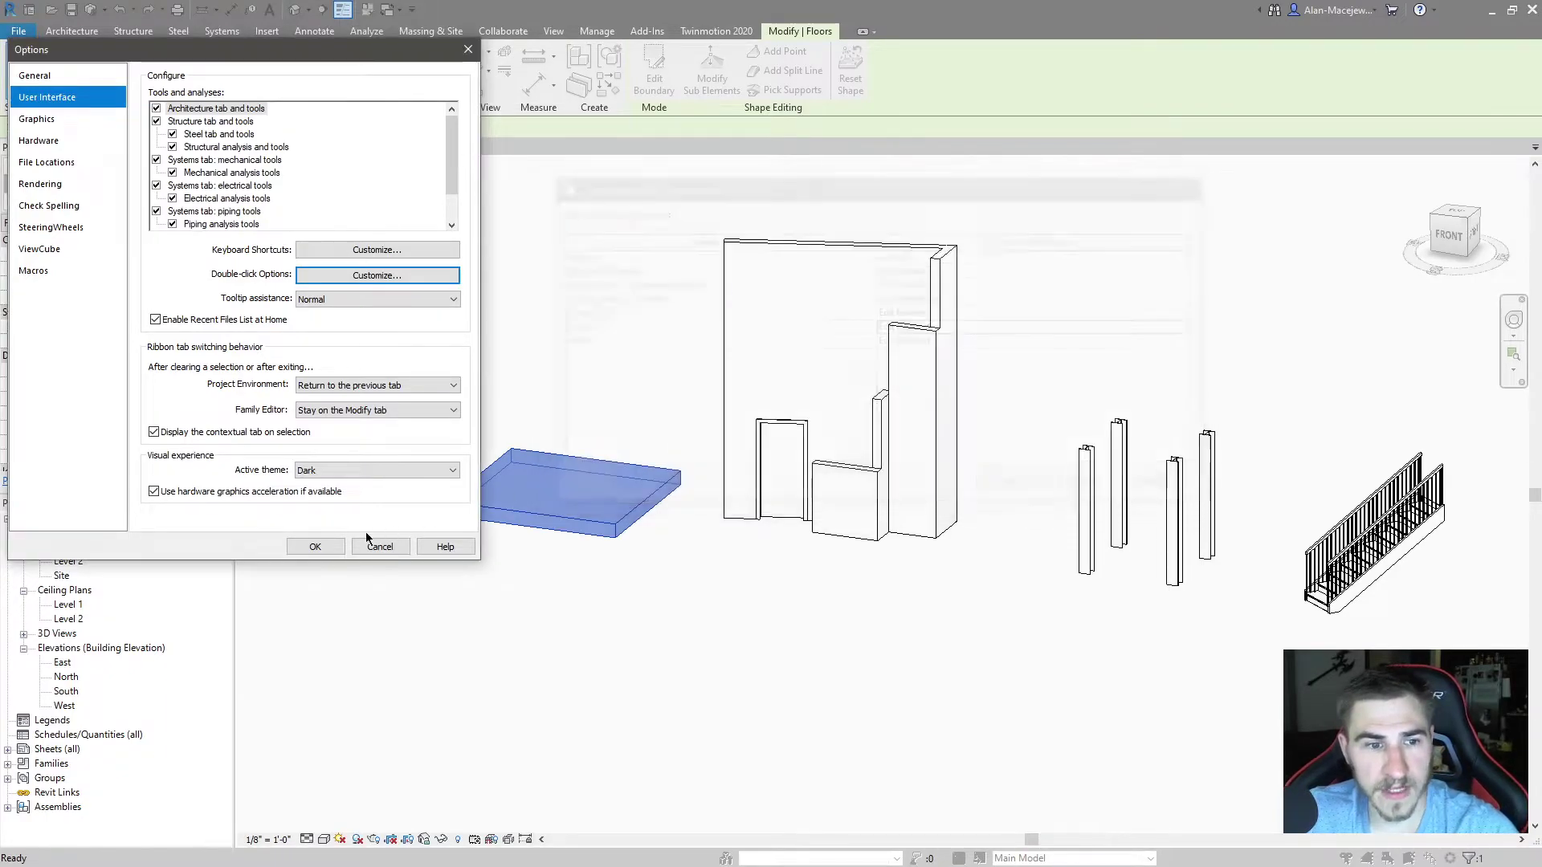
{"action": "left_click", "coordinate": [316, 546]}
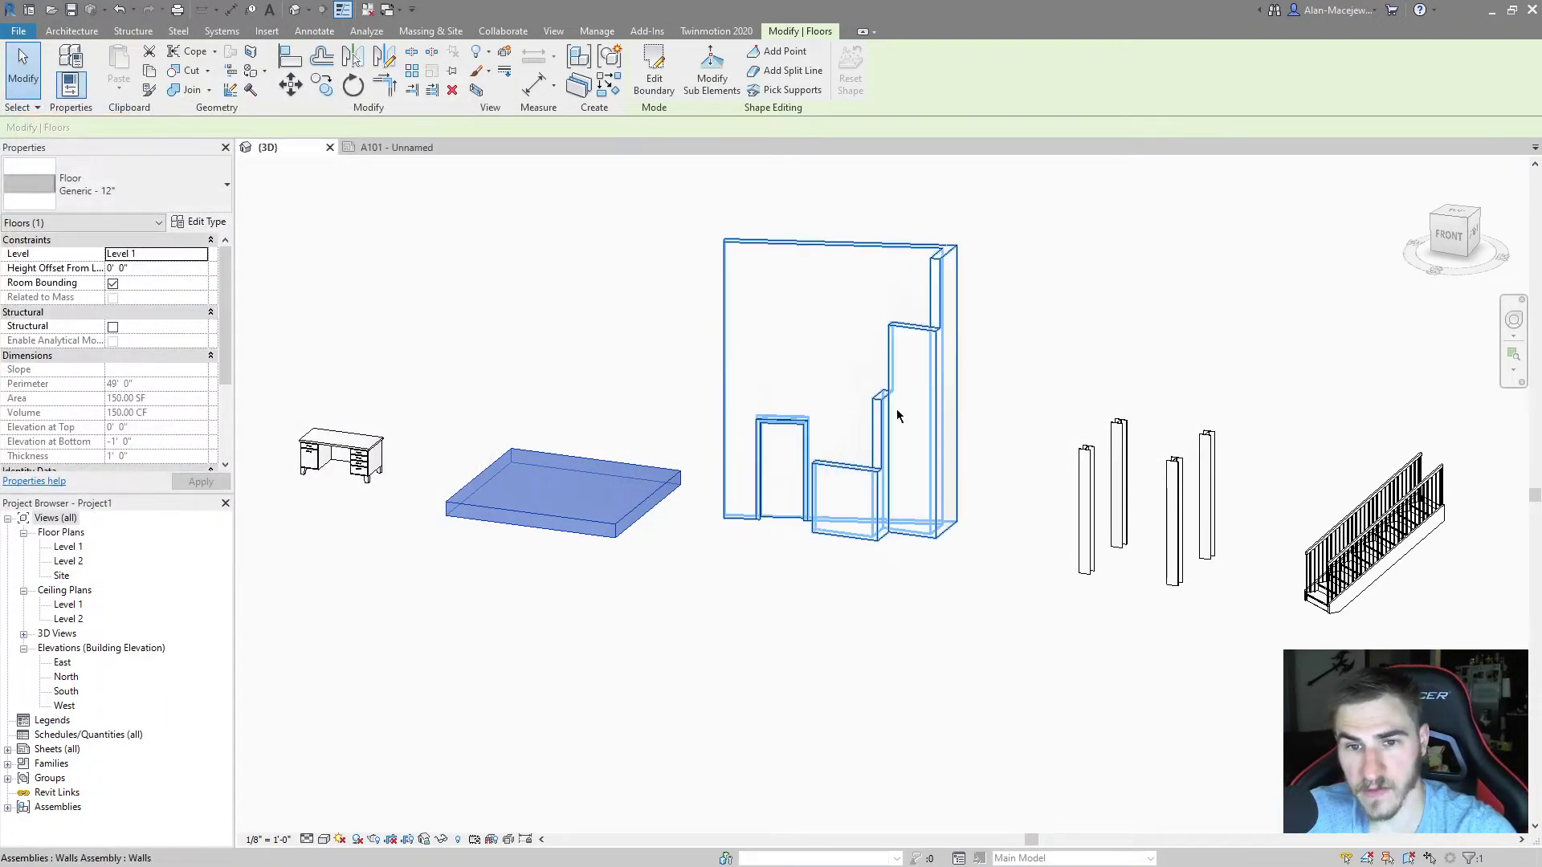
Open the wall assembly and the column group for editing directly from the 3D view, cancelling each without changes.
{"action": "left_click", "coordinate": [931, 392]}
{"action": "double_click", "coordinate": [933, 431]}
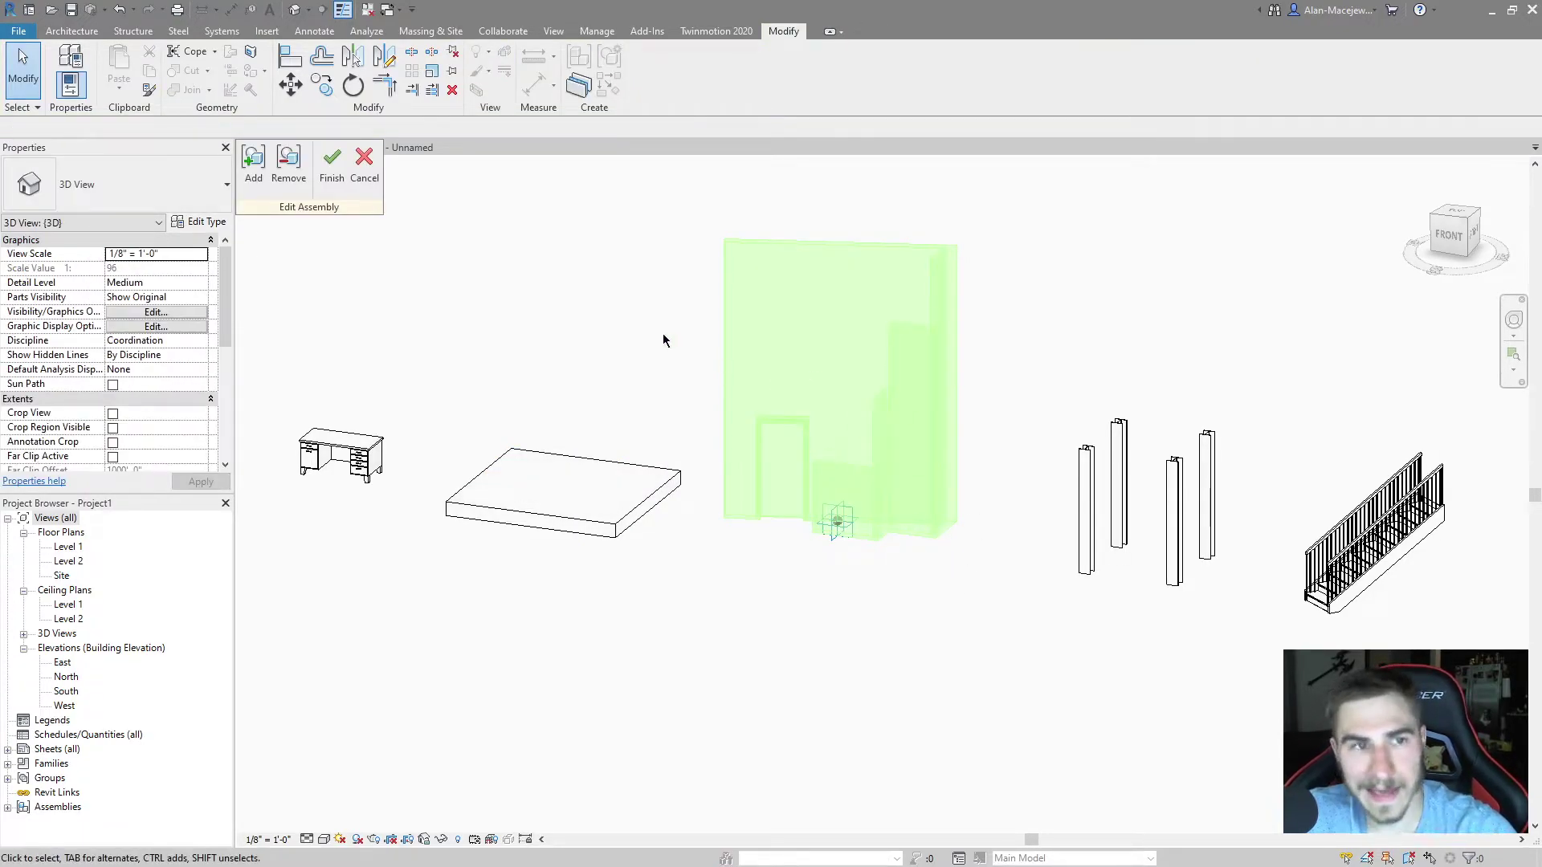
{"action": "left_click", "coordinate": [364, 161]}
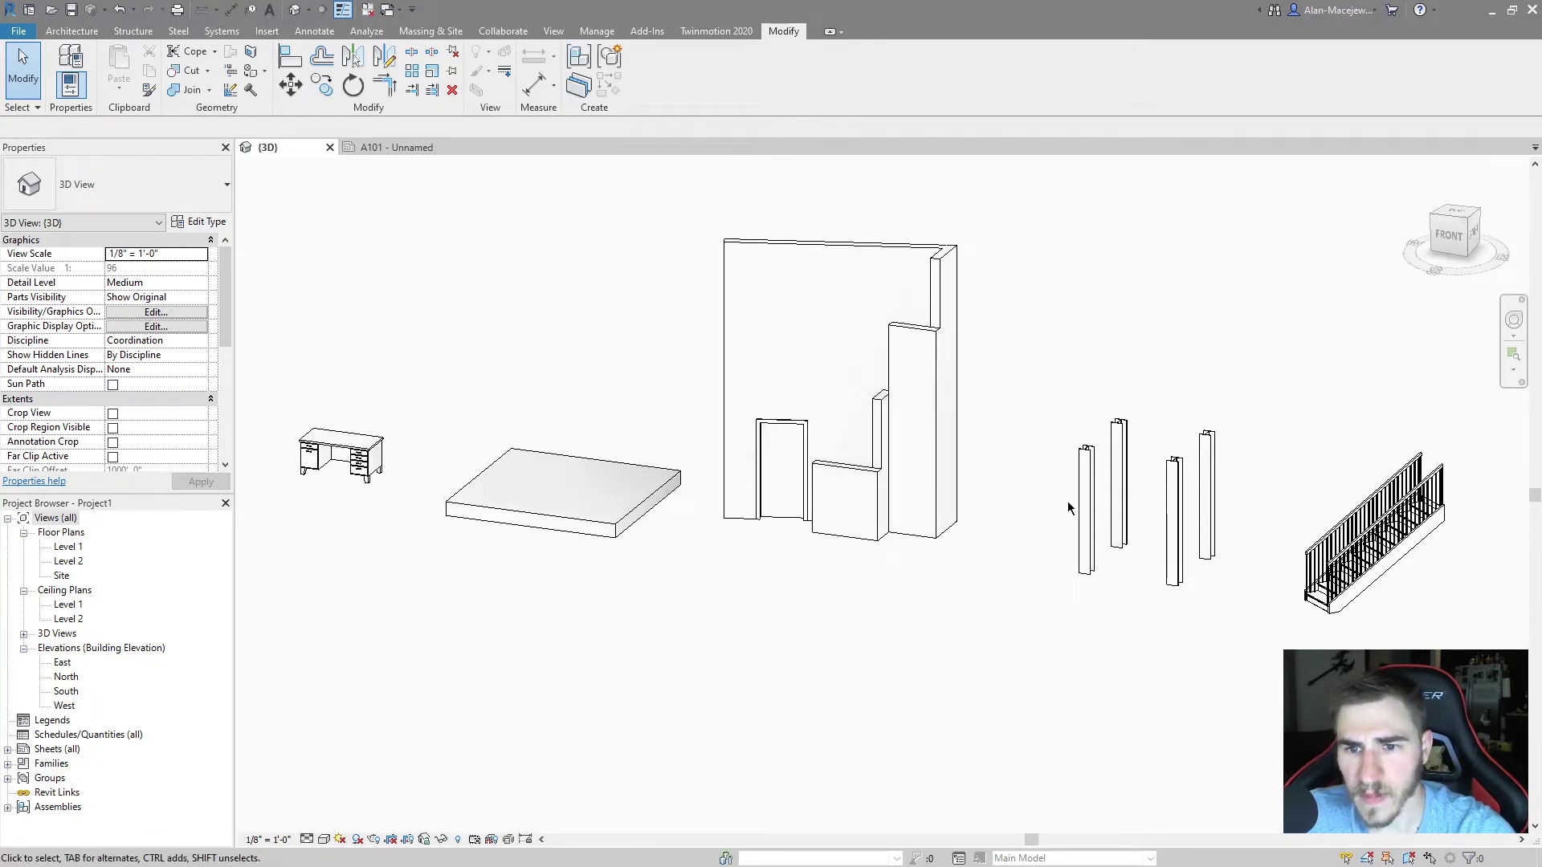
{"action": "double_click", "coordinate": [1086, 513]}
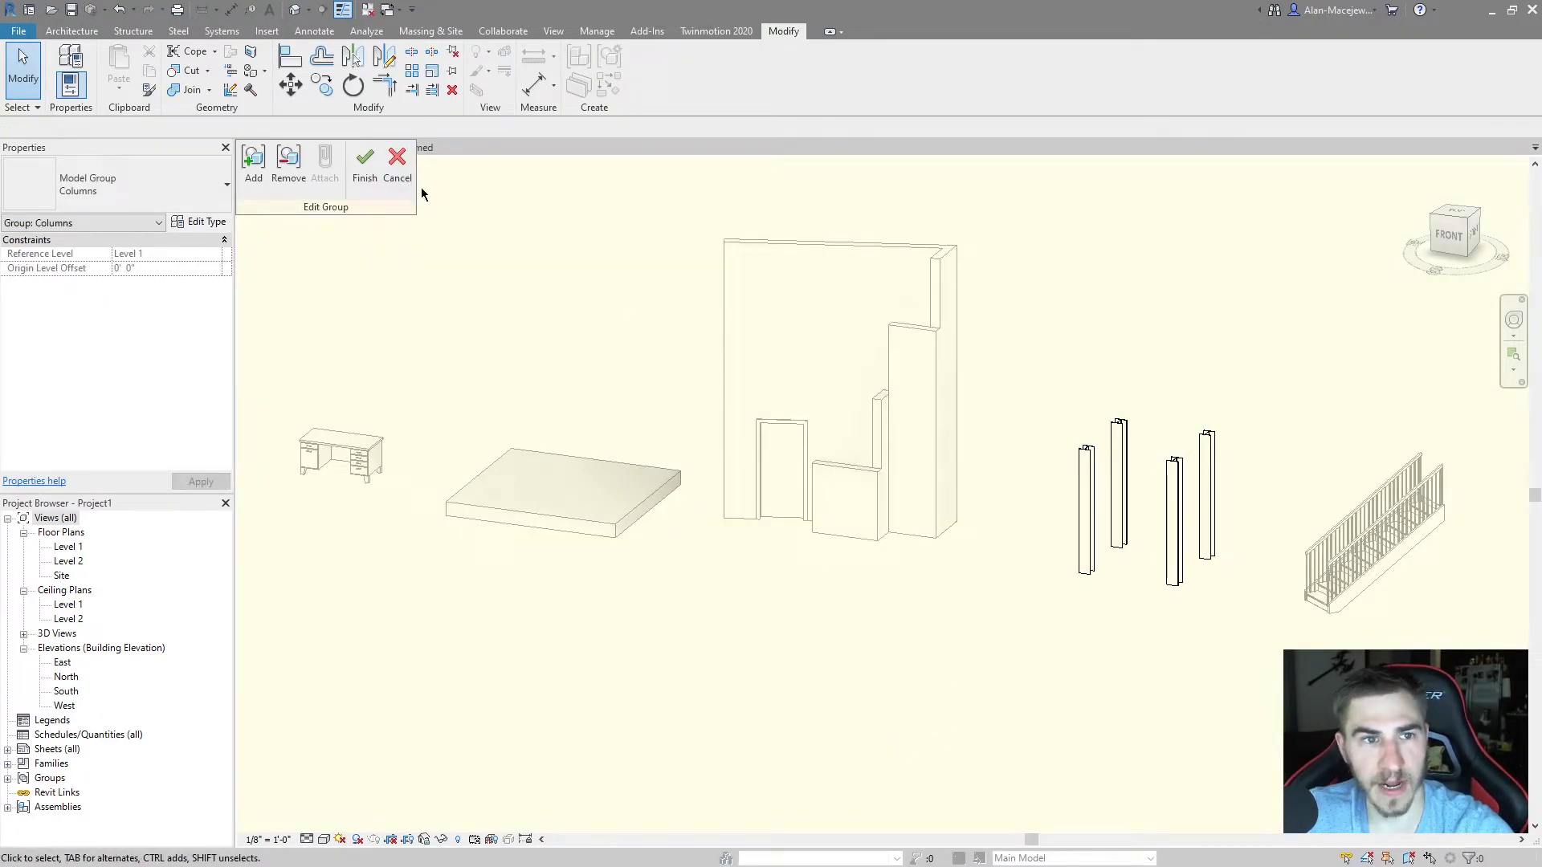
{"action": "left_click", "coordinate": [396, 163]}
Open the staircase for editing directly from the 3D view and select its run.
{"action": "double_click", "coordinate": [1390, 566]}
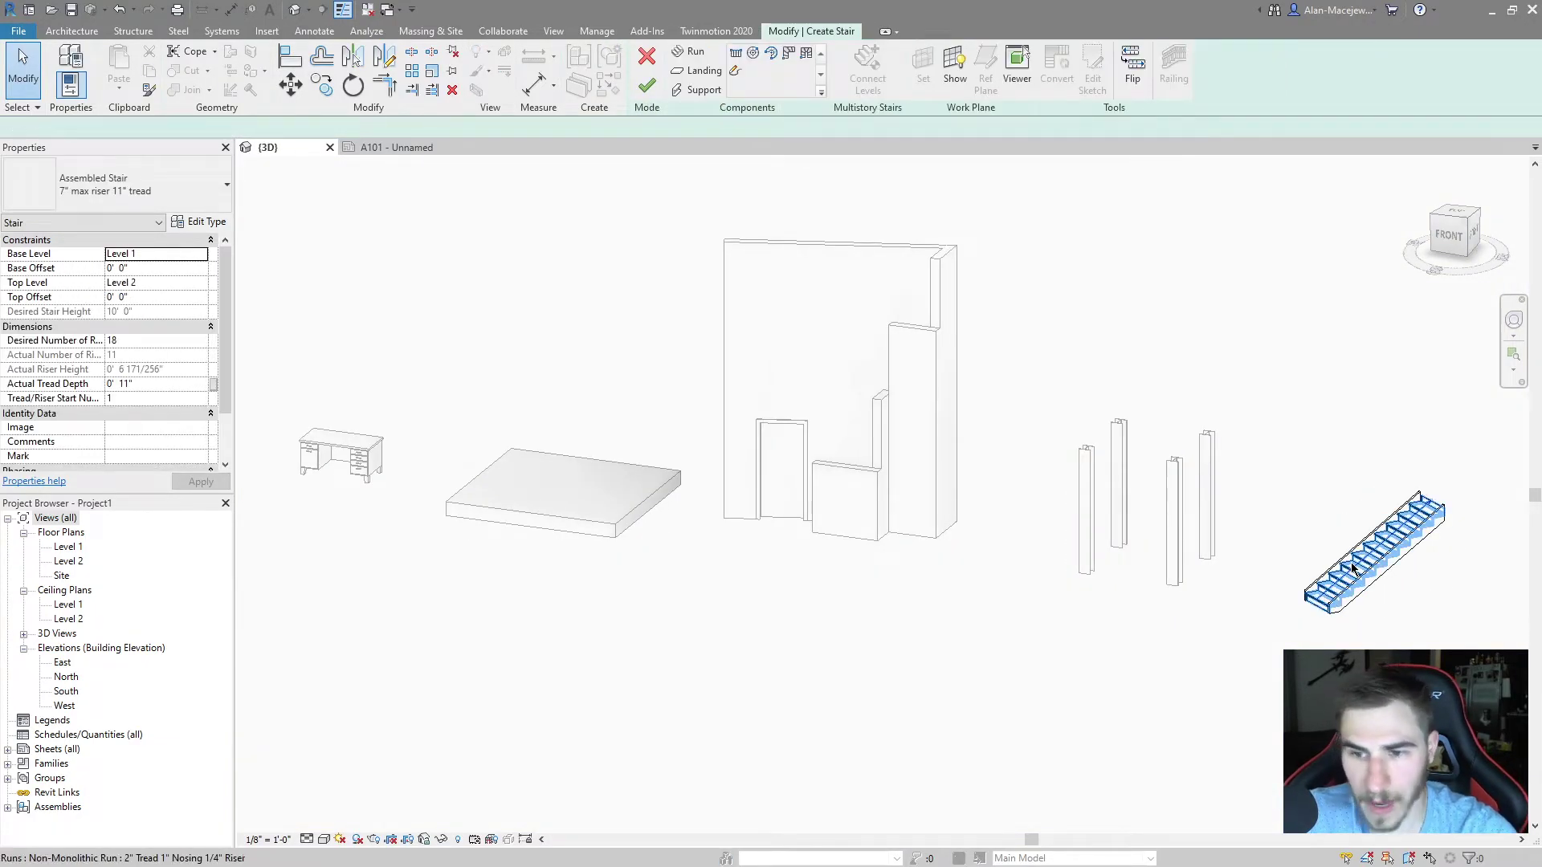
{"action": "left_click", "coordinate": [1352, 567]}
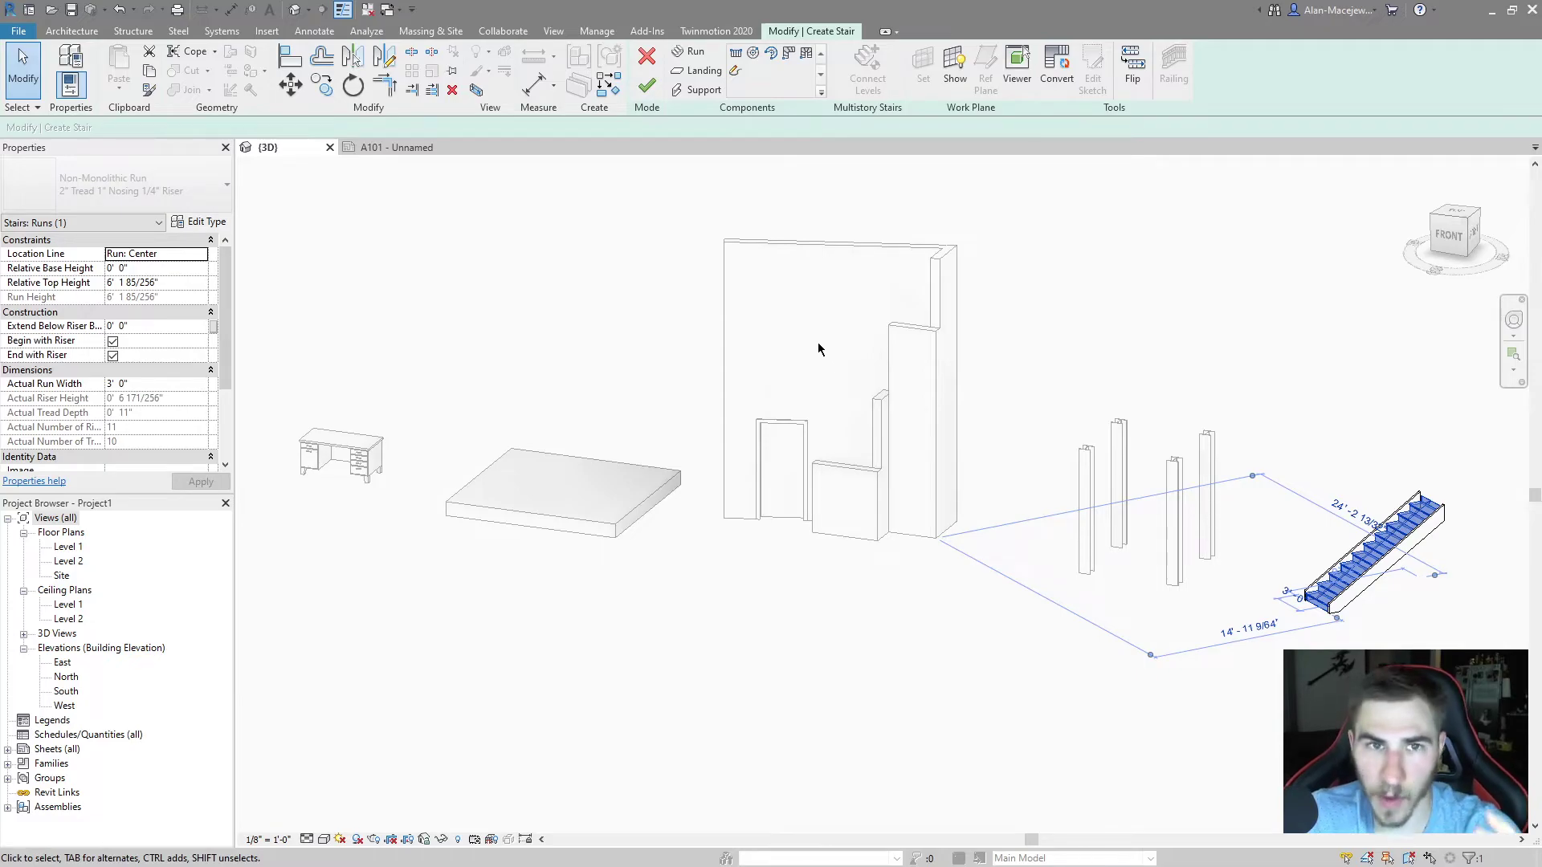
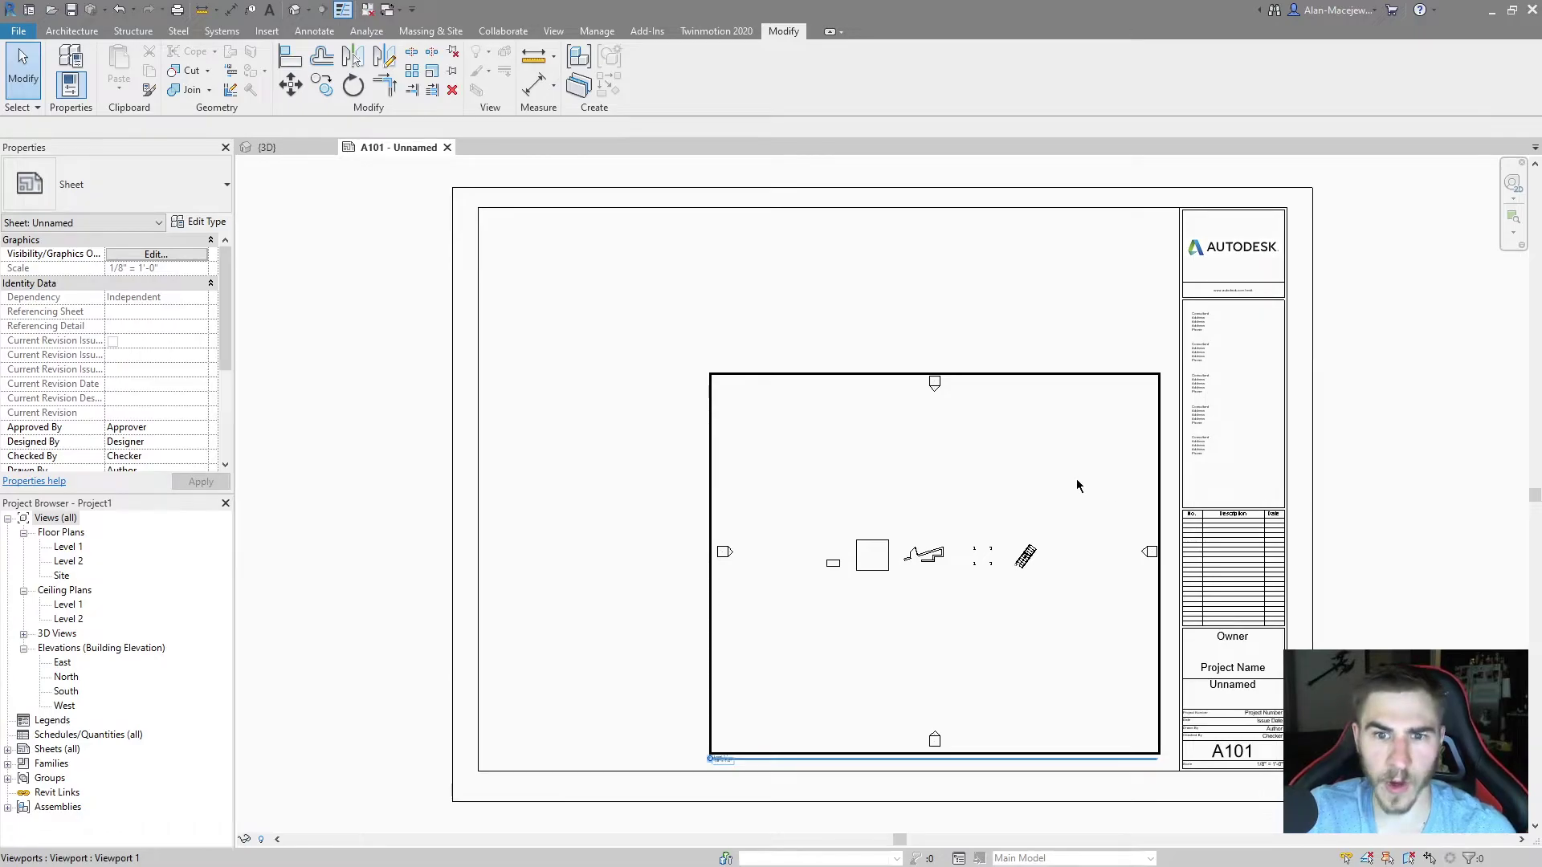
Activate the Level 1 floor plan view placed on sheet A101 and deactivate it from outside its border.
{"action": "double_click", "coordinate": [878, 534]}
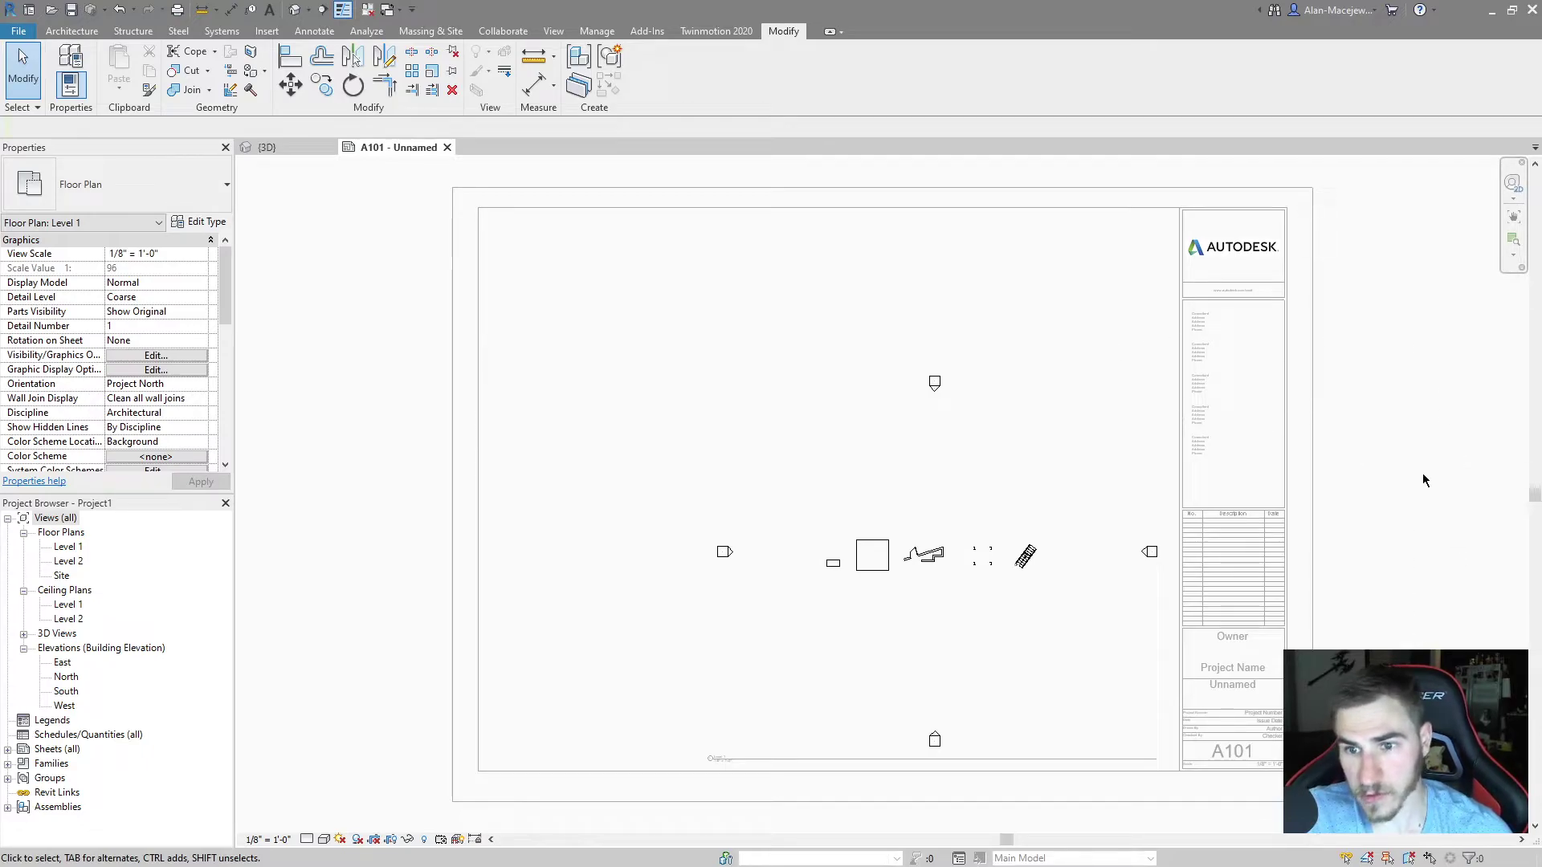
{"action": "double_click", "coordinate": [1405, 437]}
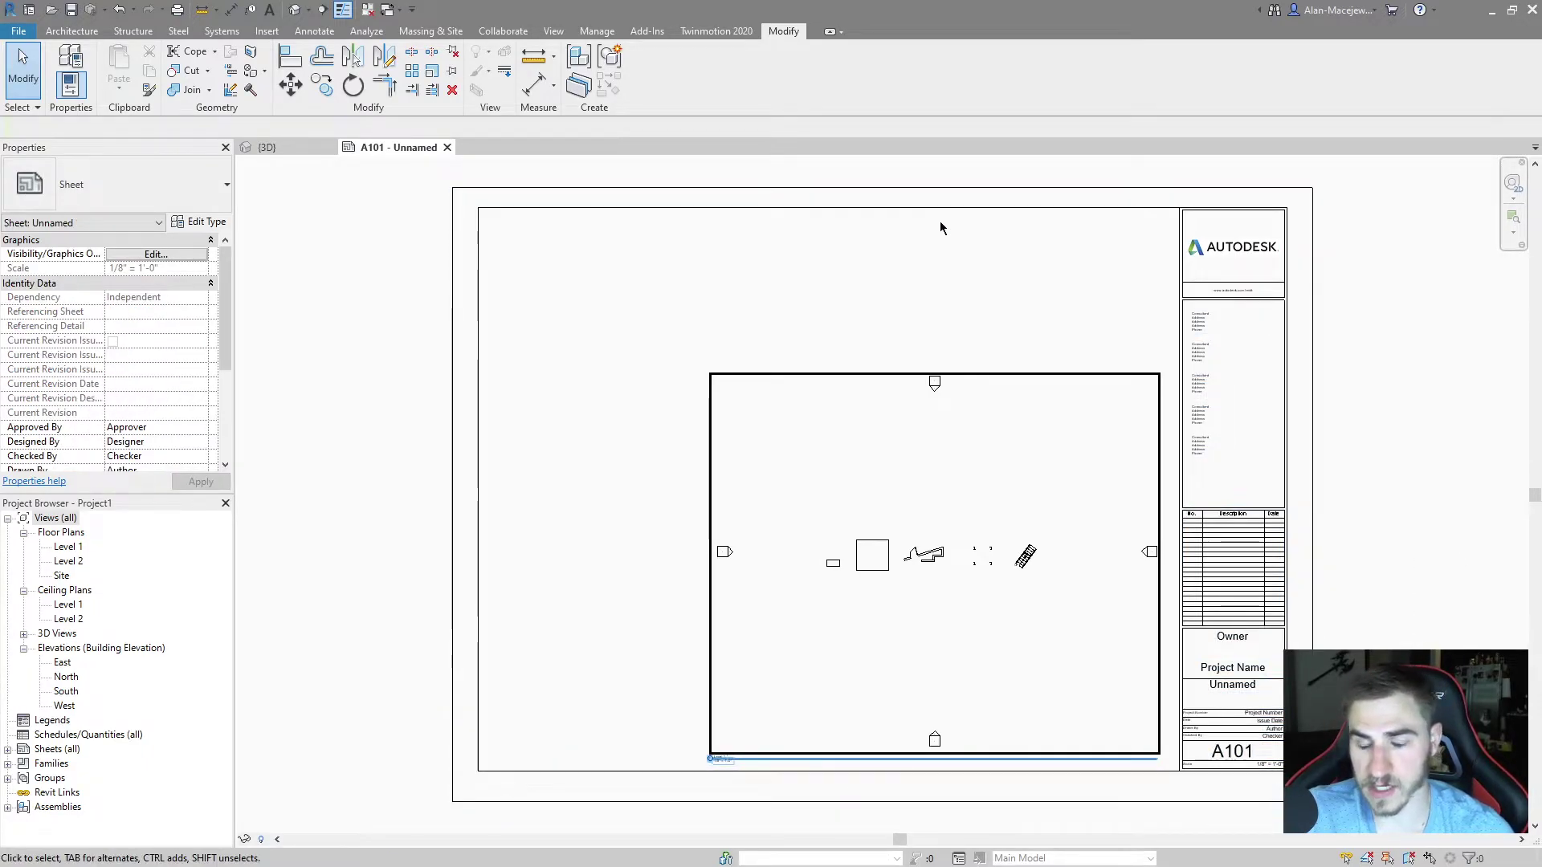
Open the title block's type properties directly from the sheet and close them without changes.
{"action": "double_click", "coordinate": [1288, 538]}
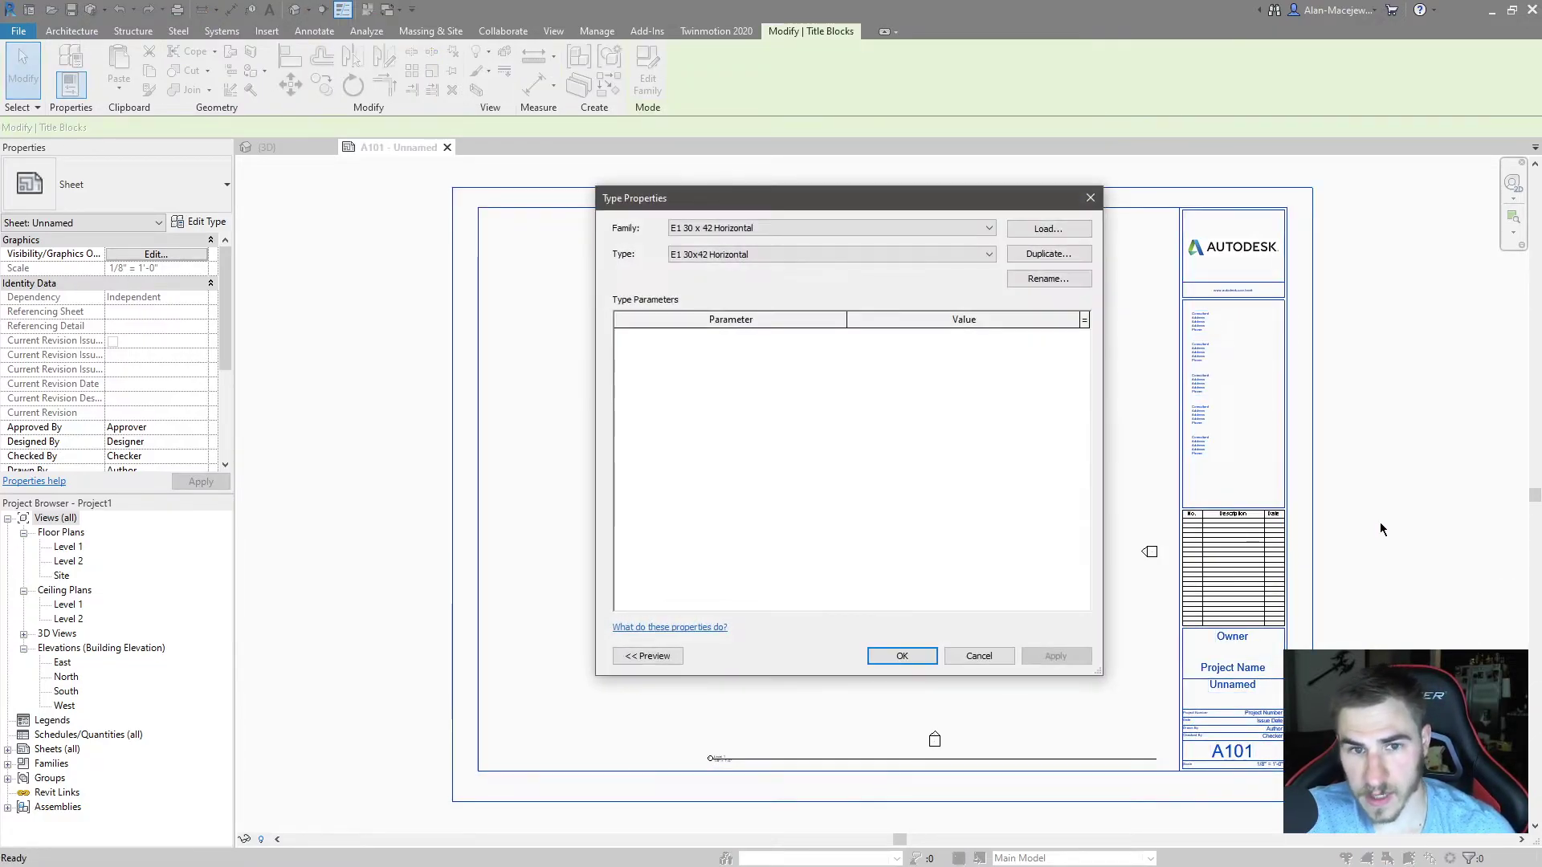
{"action": "left_click", "coordinate": [982, 655]}
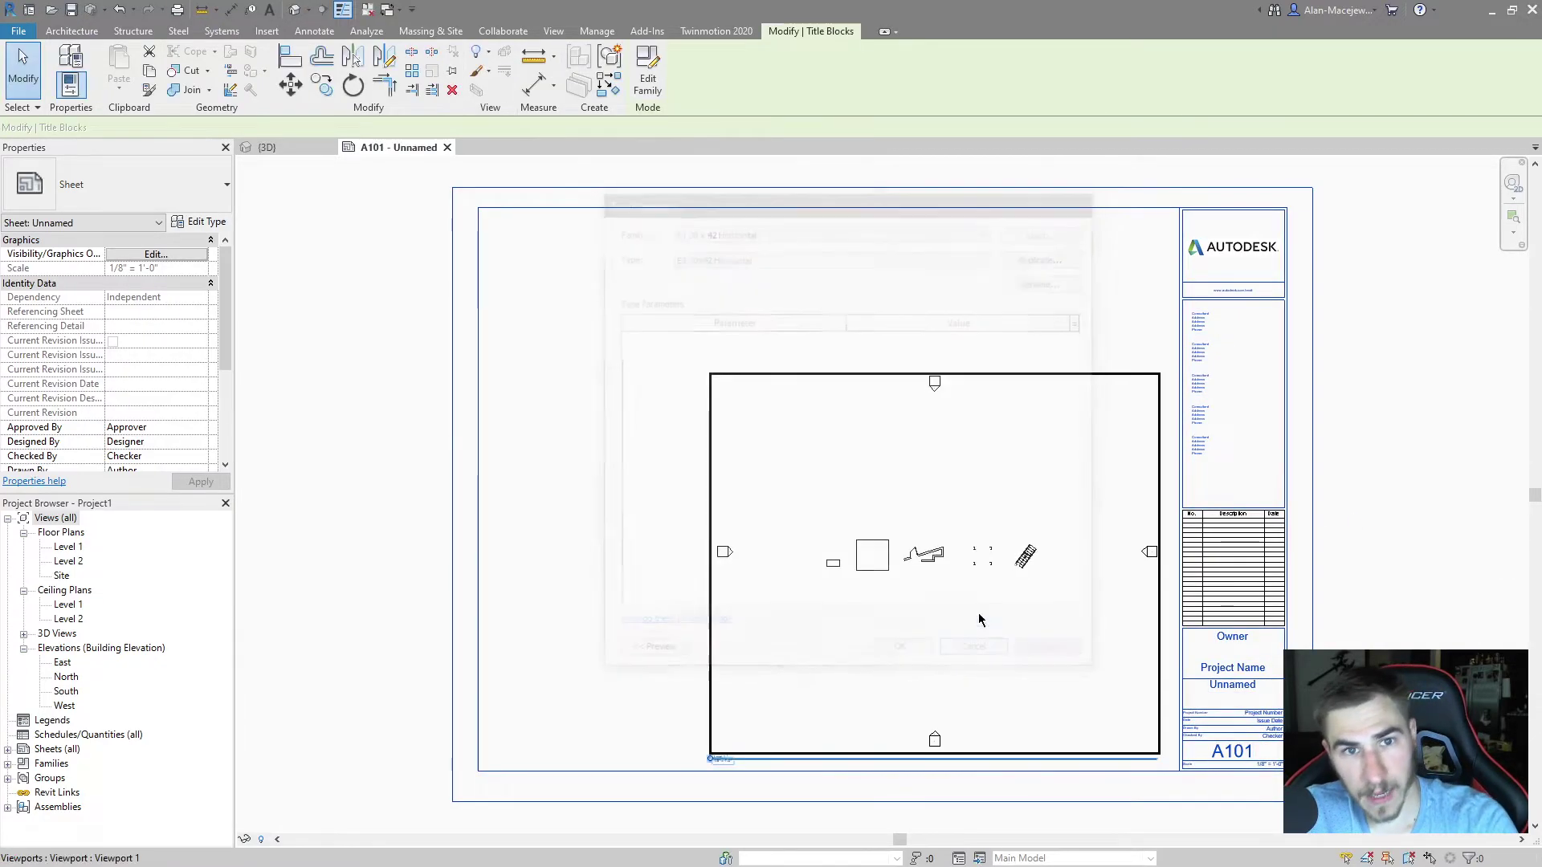
Set the double-click action for the Family element type to Edit Family in the User Interface options.
{"action": "left_click", "coordinate": [18, 31]}
{"action": "left_click", "coordinate": [255, 394]}
{"action": "left_click", "coordinate": [47, 98]}
{"action": "left_click", "coordinate": [373, 275]}
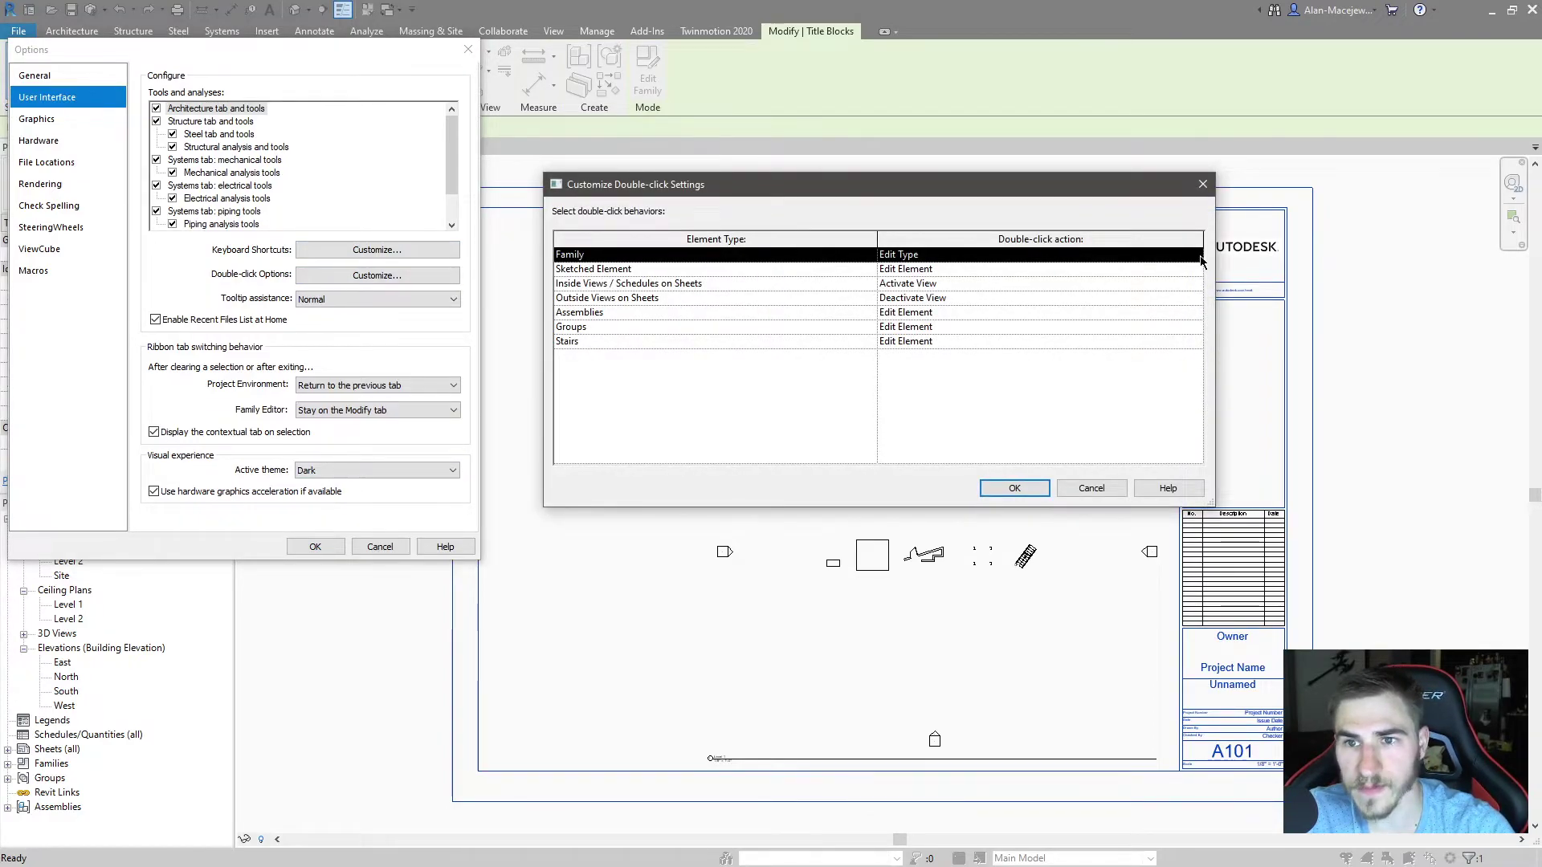
{"action": "left_click", "coordinate": [1200, 257]}
{"action": "left_click", "coordinate": [968, 275]}
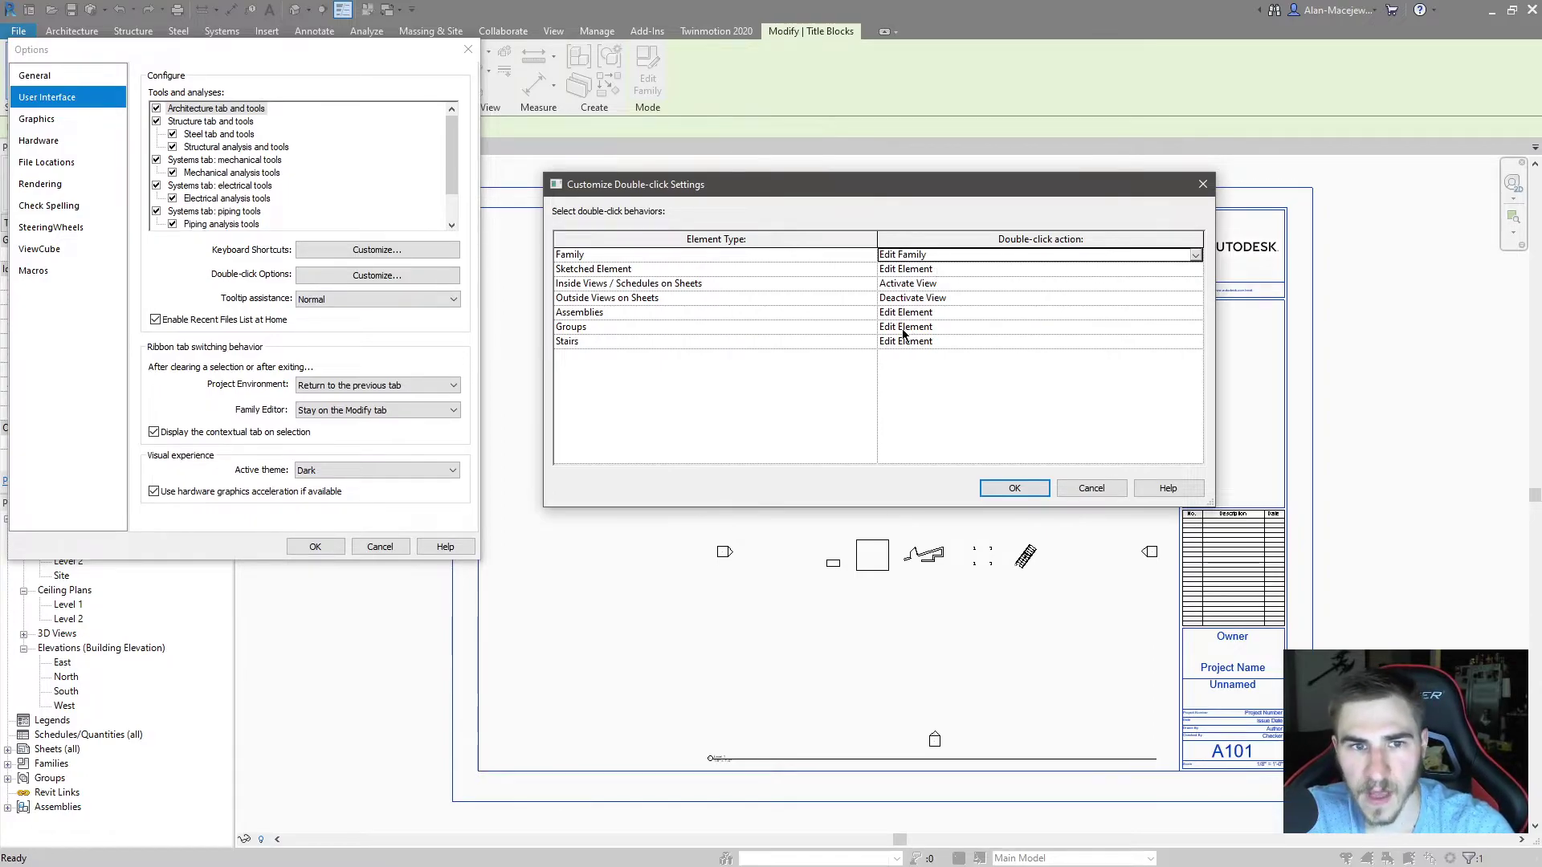
Examine the double-click actions offered for Inside Views / Schedules on Sheets and Outside Views on Sheets without changing them.
{"action": "left_click", "coordinate": [1021, 284]}
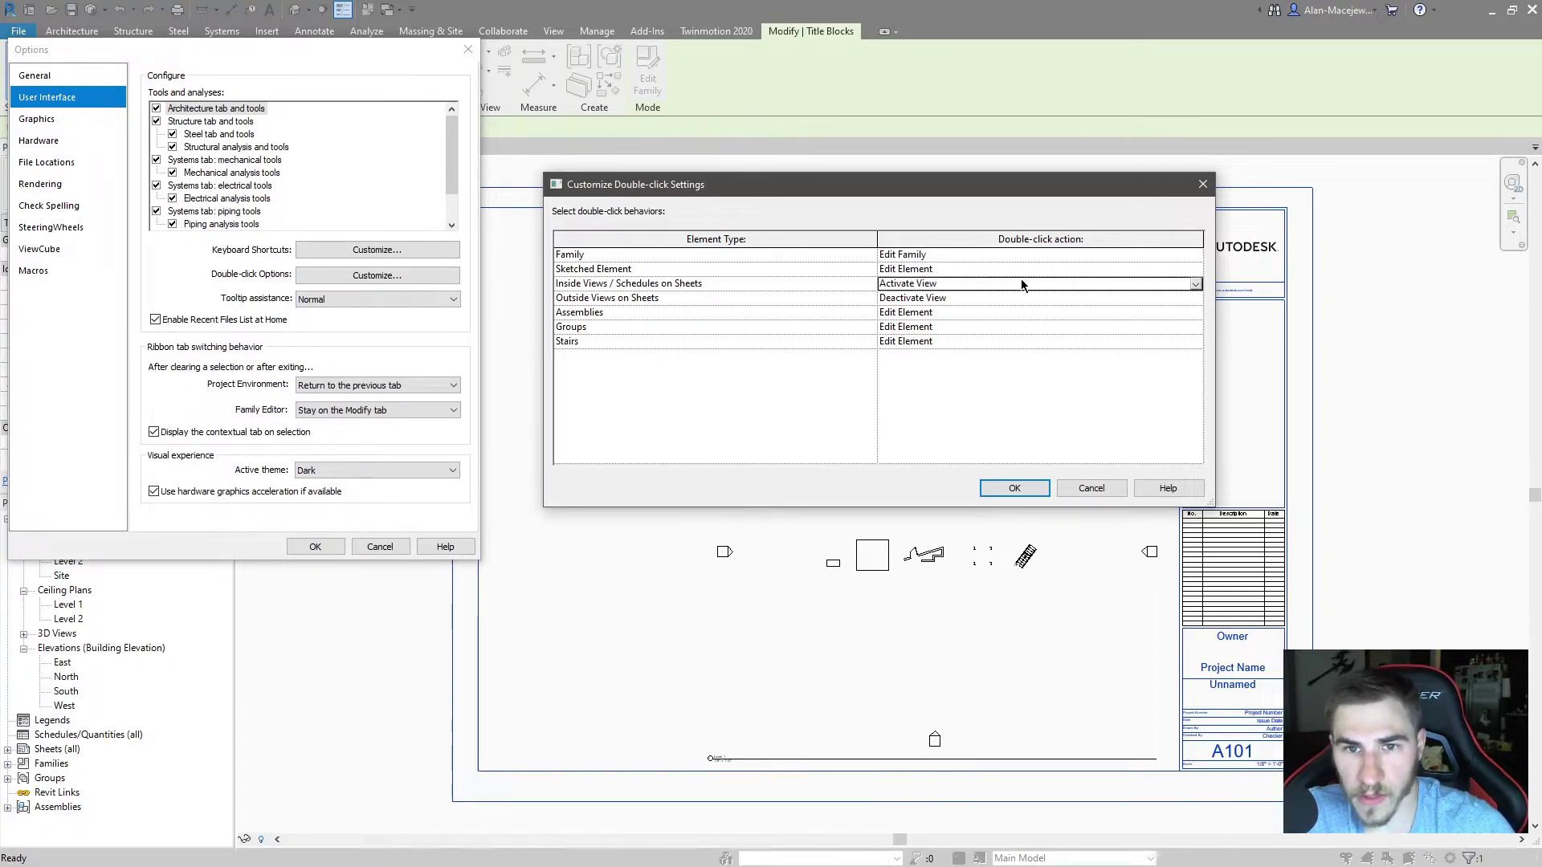
{"action": "left_click", "coordinate": [1196, 285]}
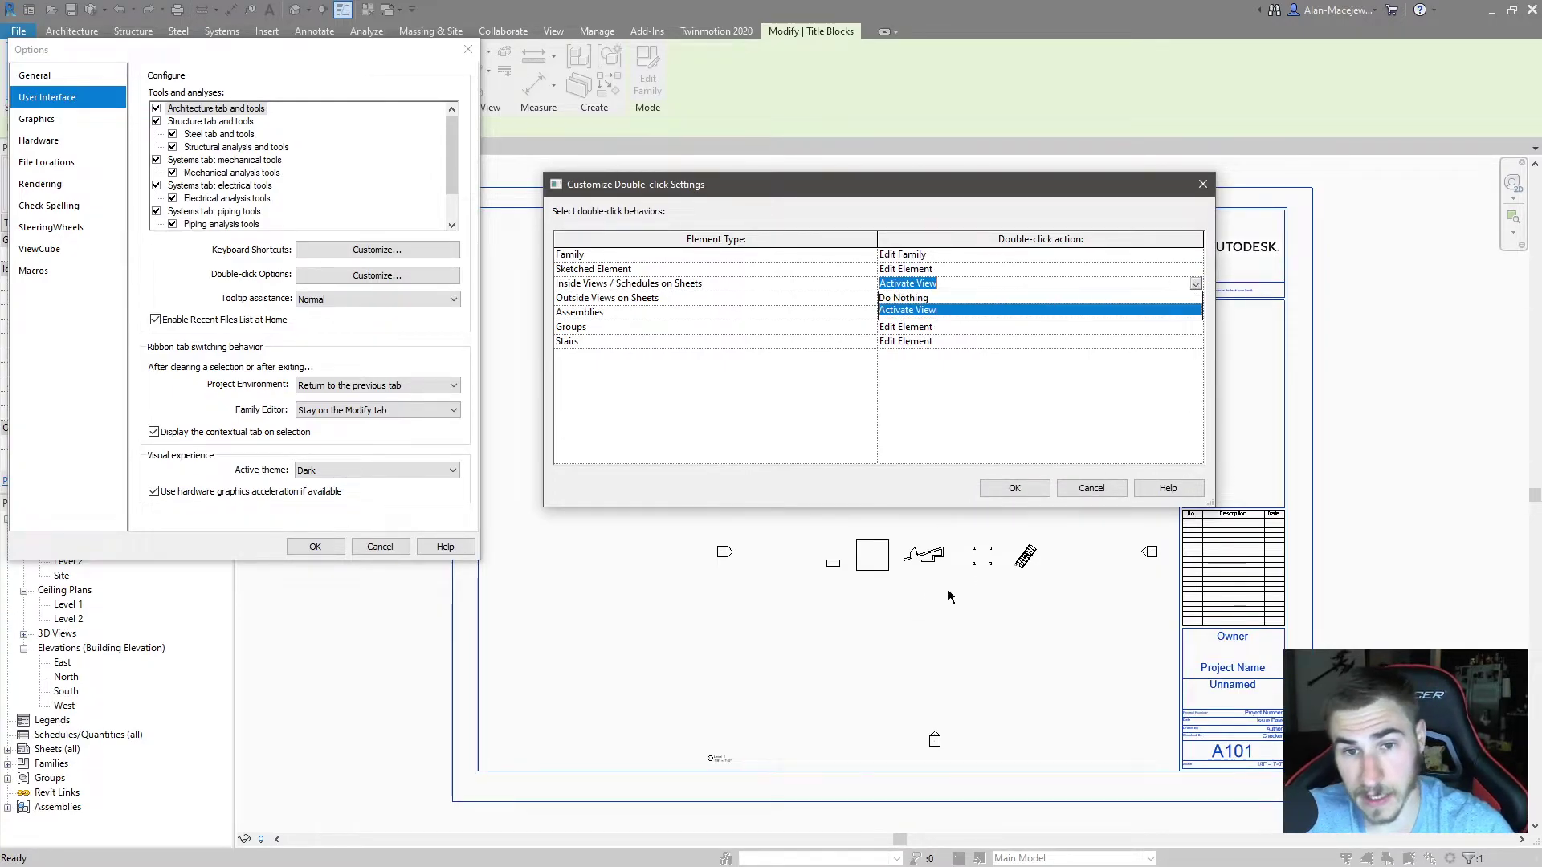
{"action": "left_click", "coordinate": [841, 381]}
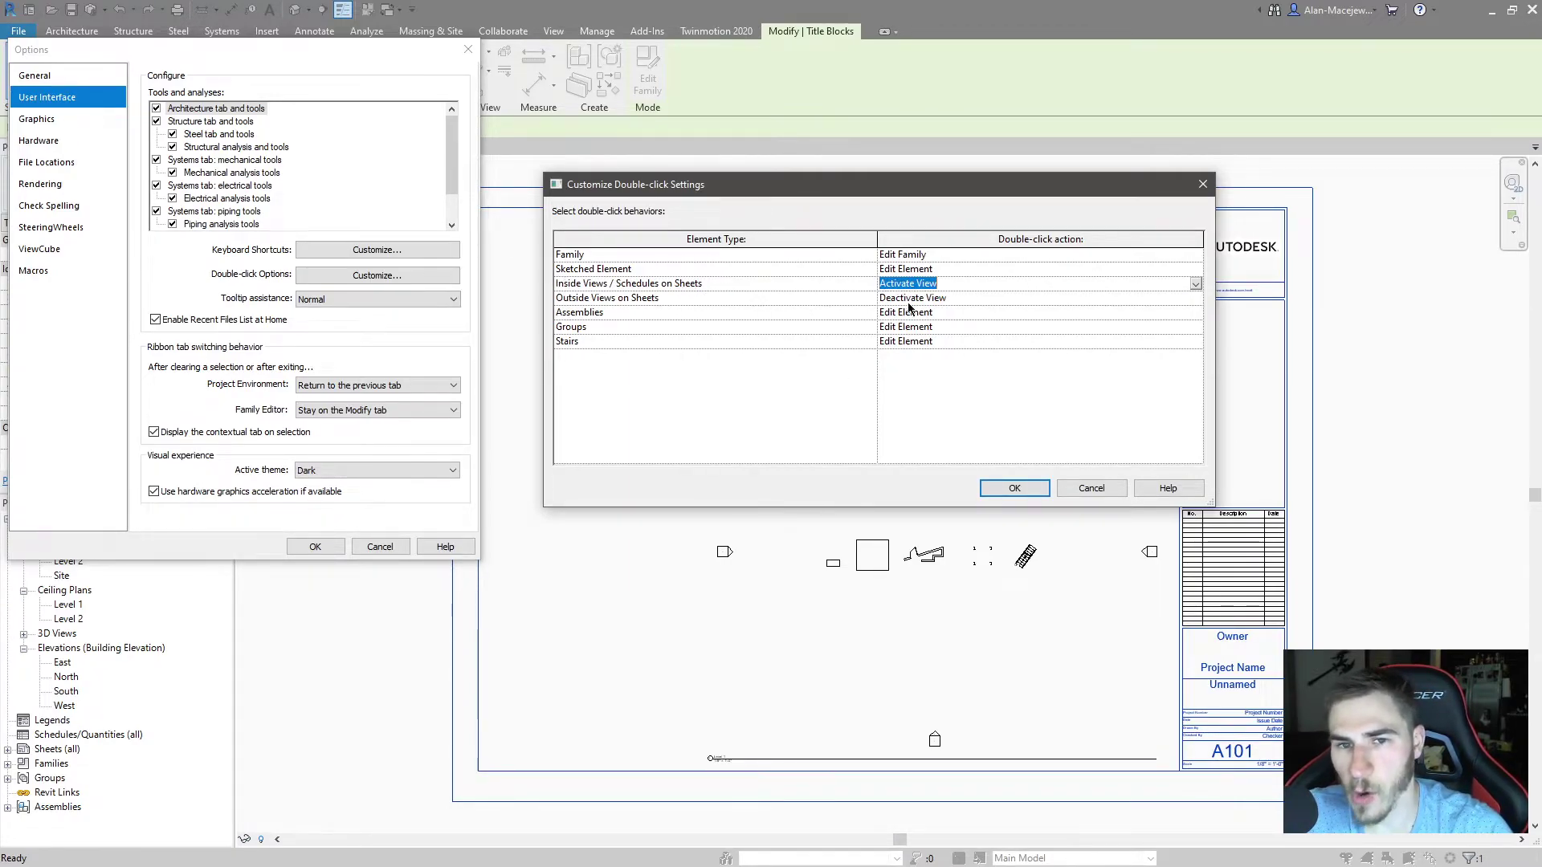
{"action": "left_click", "coordinate": [840, 297]}
{"action": "left_click", "coordinate": [1197, 297]}
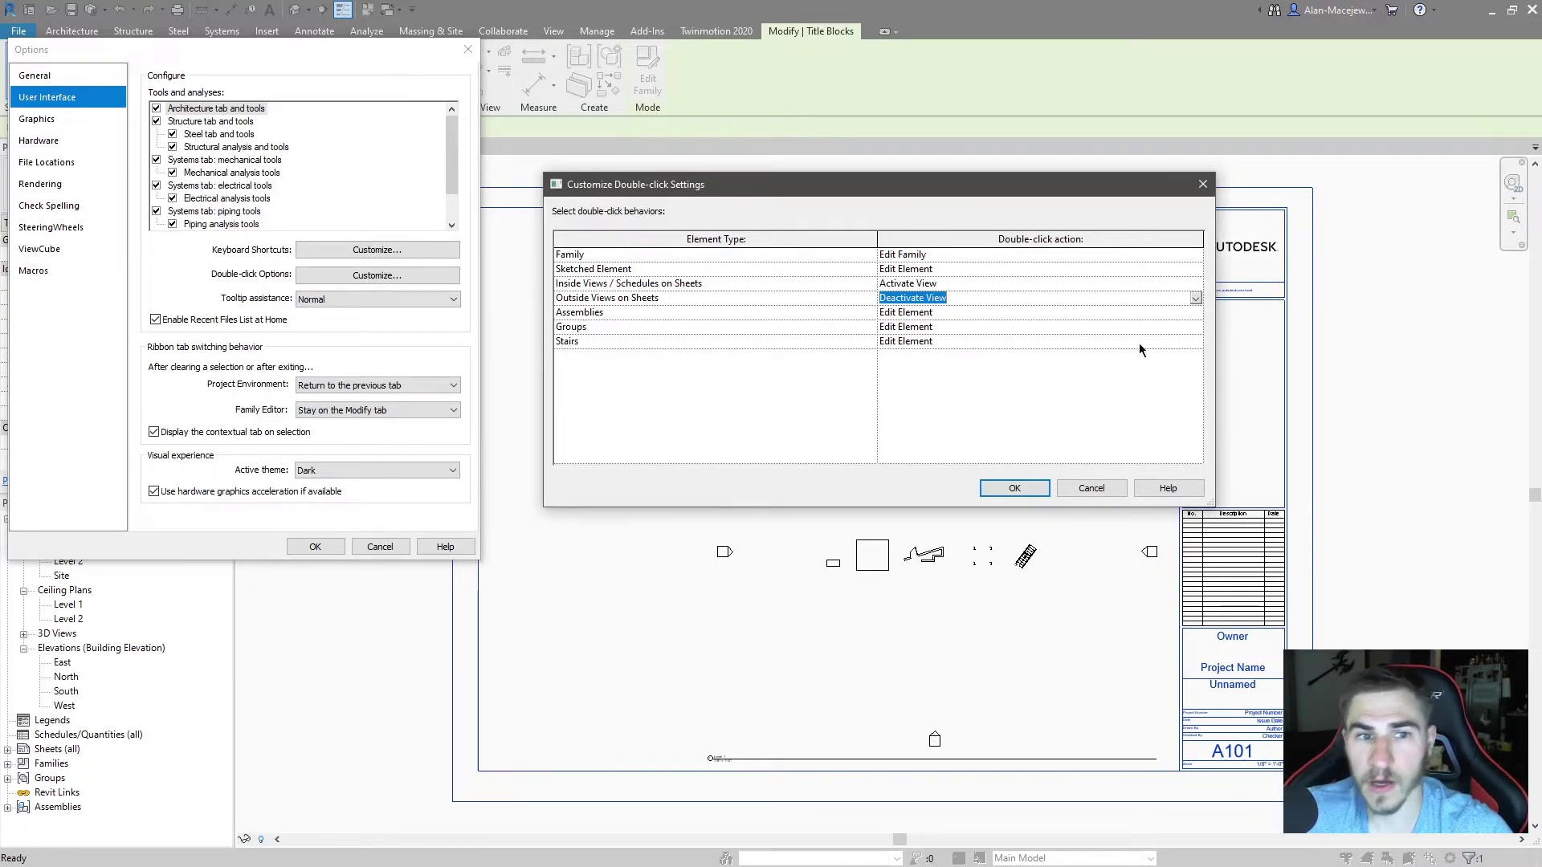
Examine the double-click actions offered for the Assemblies, Groups and Stairs element types without changing them.
{"action": "left_click", "coordinate": [1184, 313]}
{"action": "left_click", "coordinate": [1196, 313]}
{"action": "left_click", "coordinate": [1198, 315]}
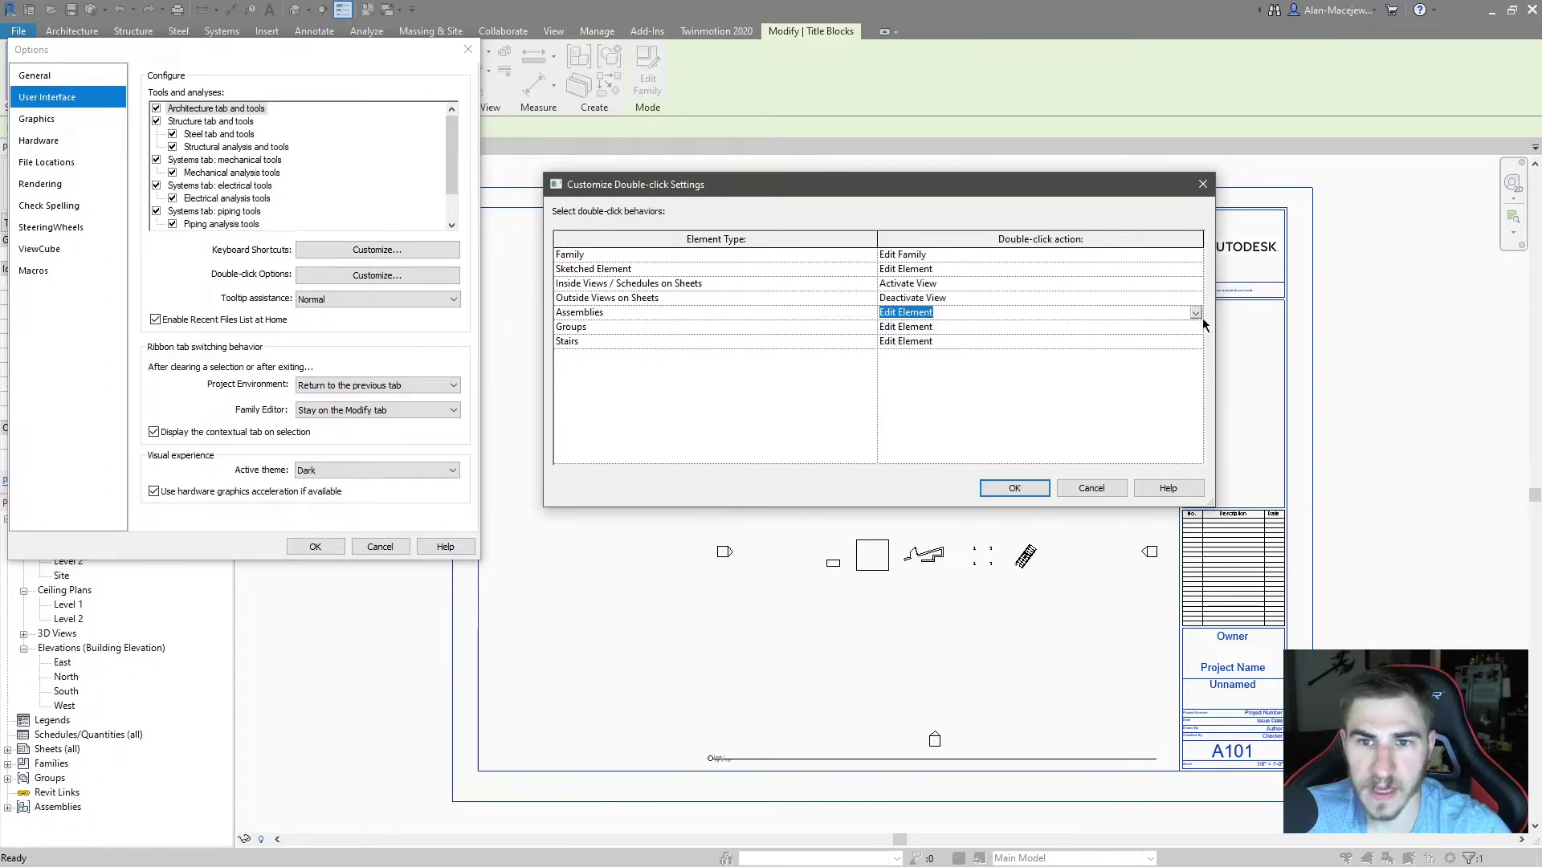
{"action": "left_click", "coordinate": [1198, 331]}
{"action": "left_click", "coordinate": [1196, 328]}
{"action": "left_click", "coordinate": [1194, 326]}
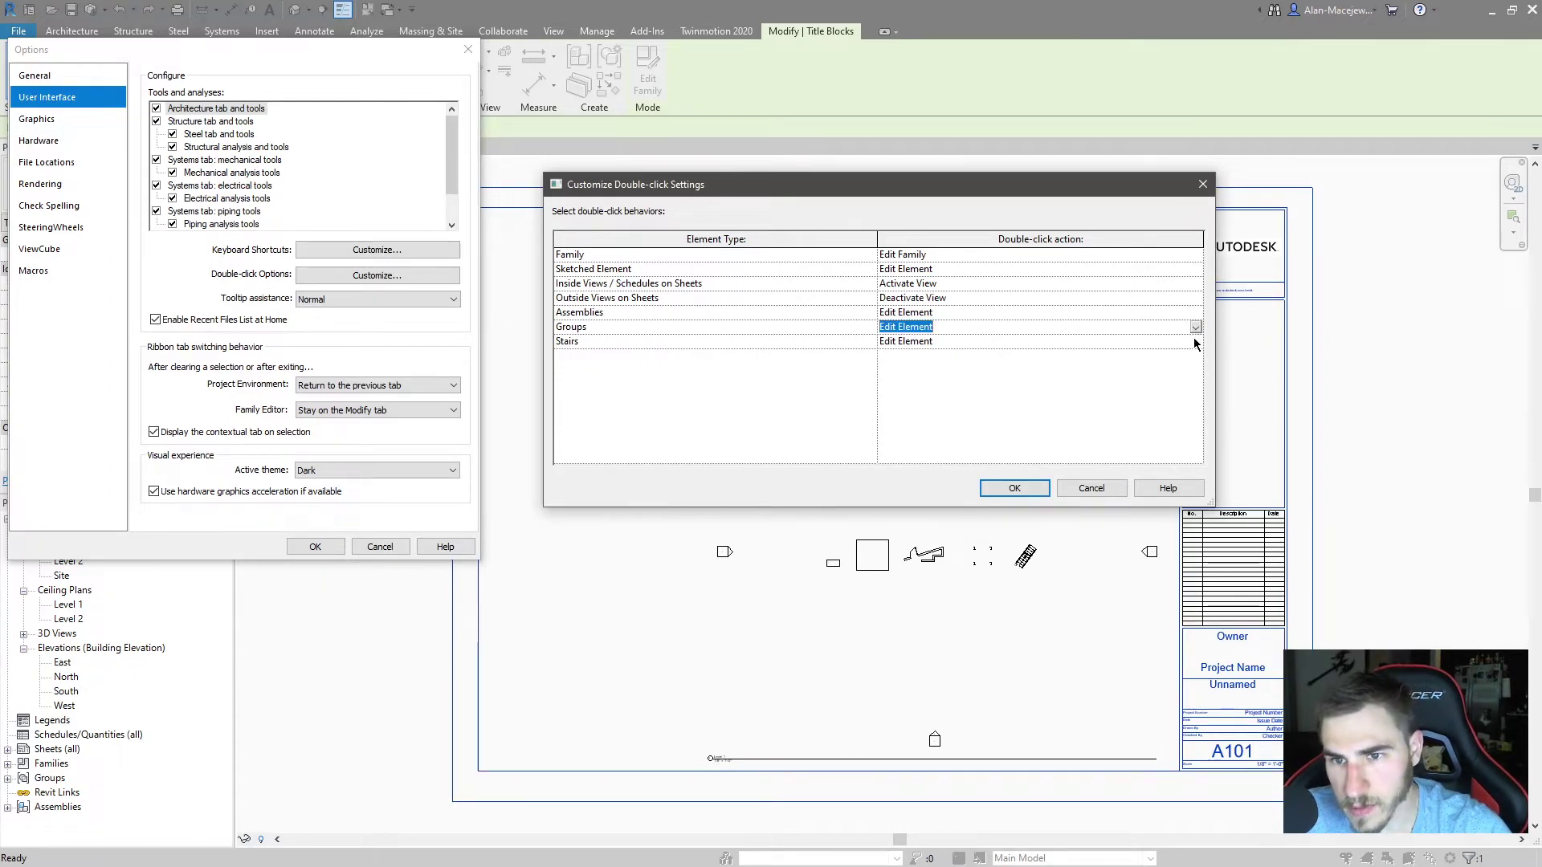
{"action": "left_click", "coordinate": [1193, 342]}
{"action": "left_click", "coordinate": [1196, 342]}
{"action": "left_click", "coordinate": [1193, 339]}
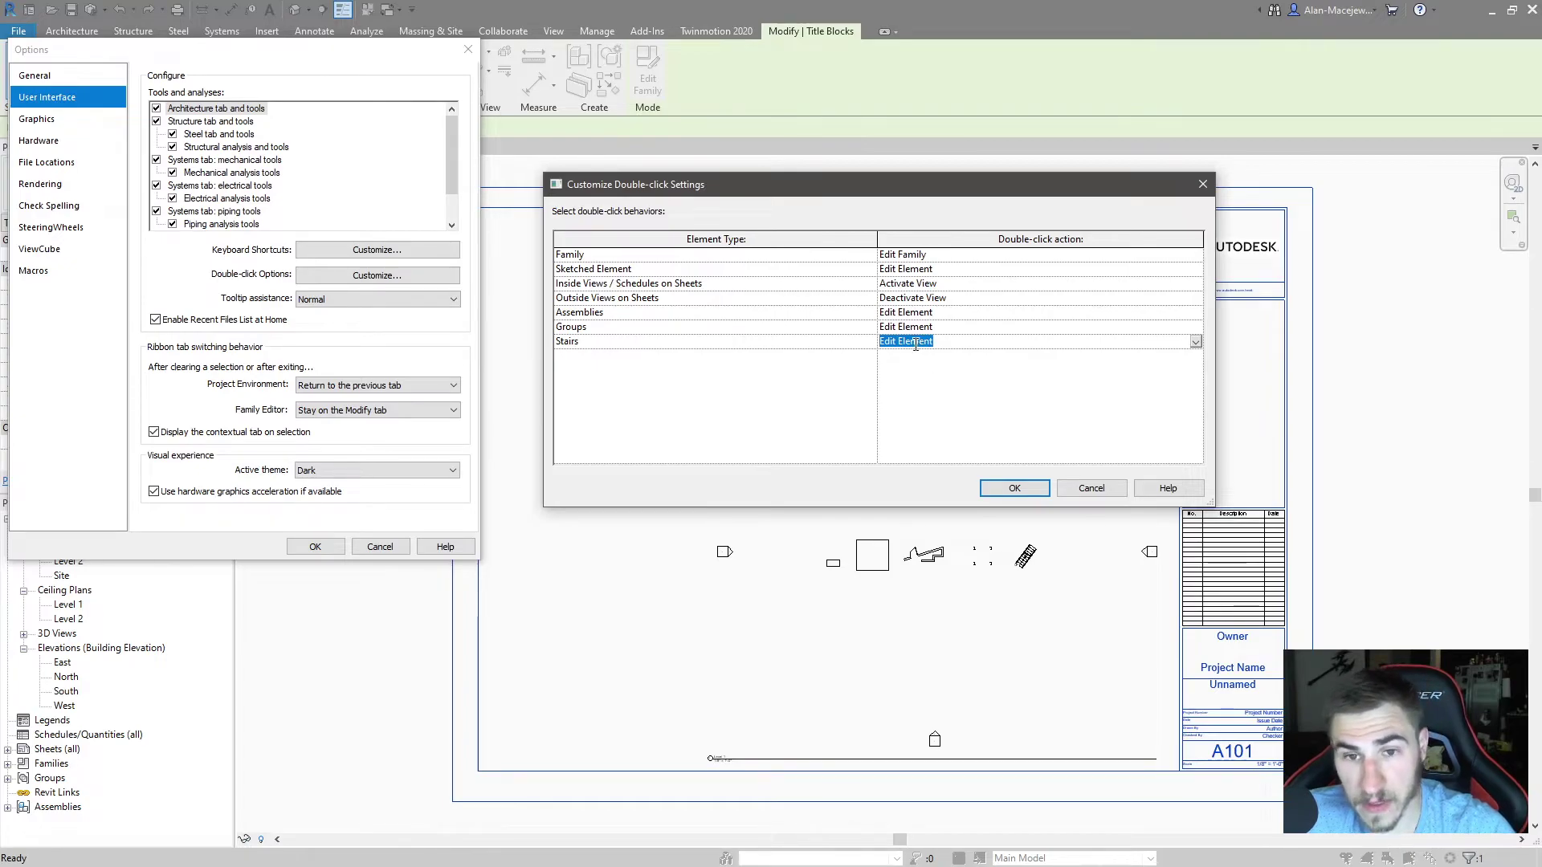
Set the double-click action for the Groups element type to Edit Type and accept the options.
{"action": "left_click", "coordinate": [1196, 327]}
{"action": "left_click", "coordinate": [1004, 367]}
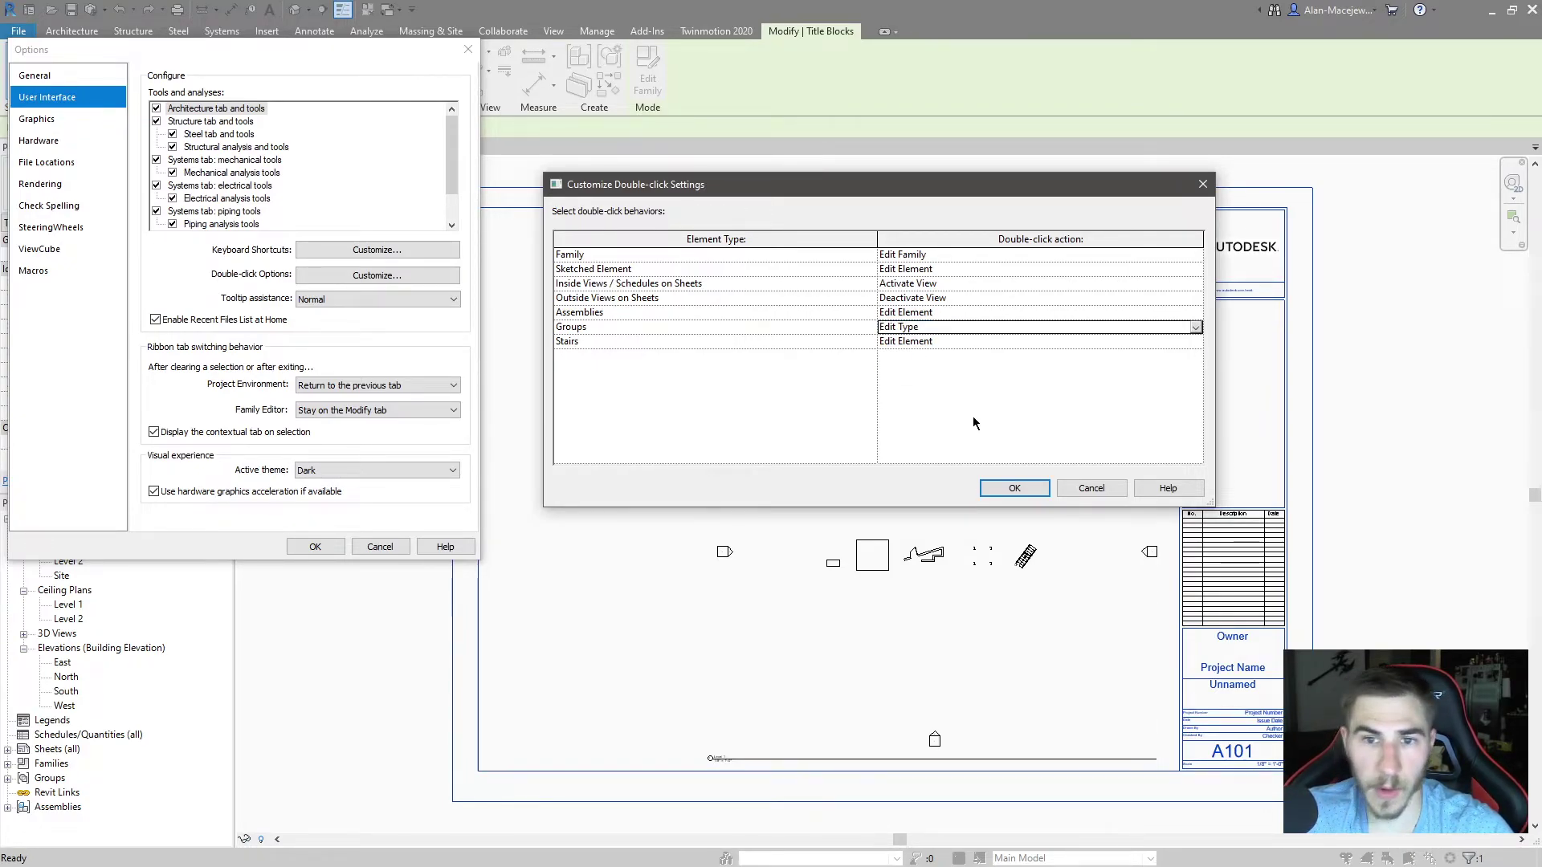
{"action": "left_click", "coordinate": [1007, 497]}
{"action": "left_click", "coordinate": [315, 547]}
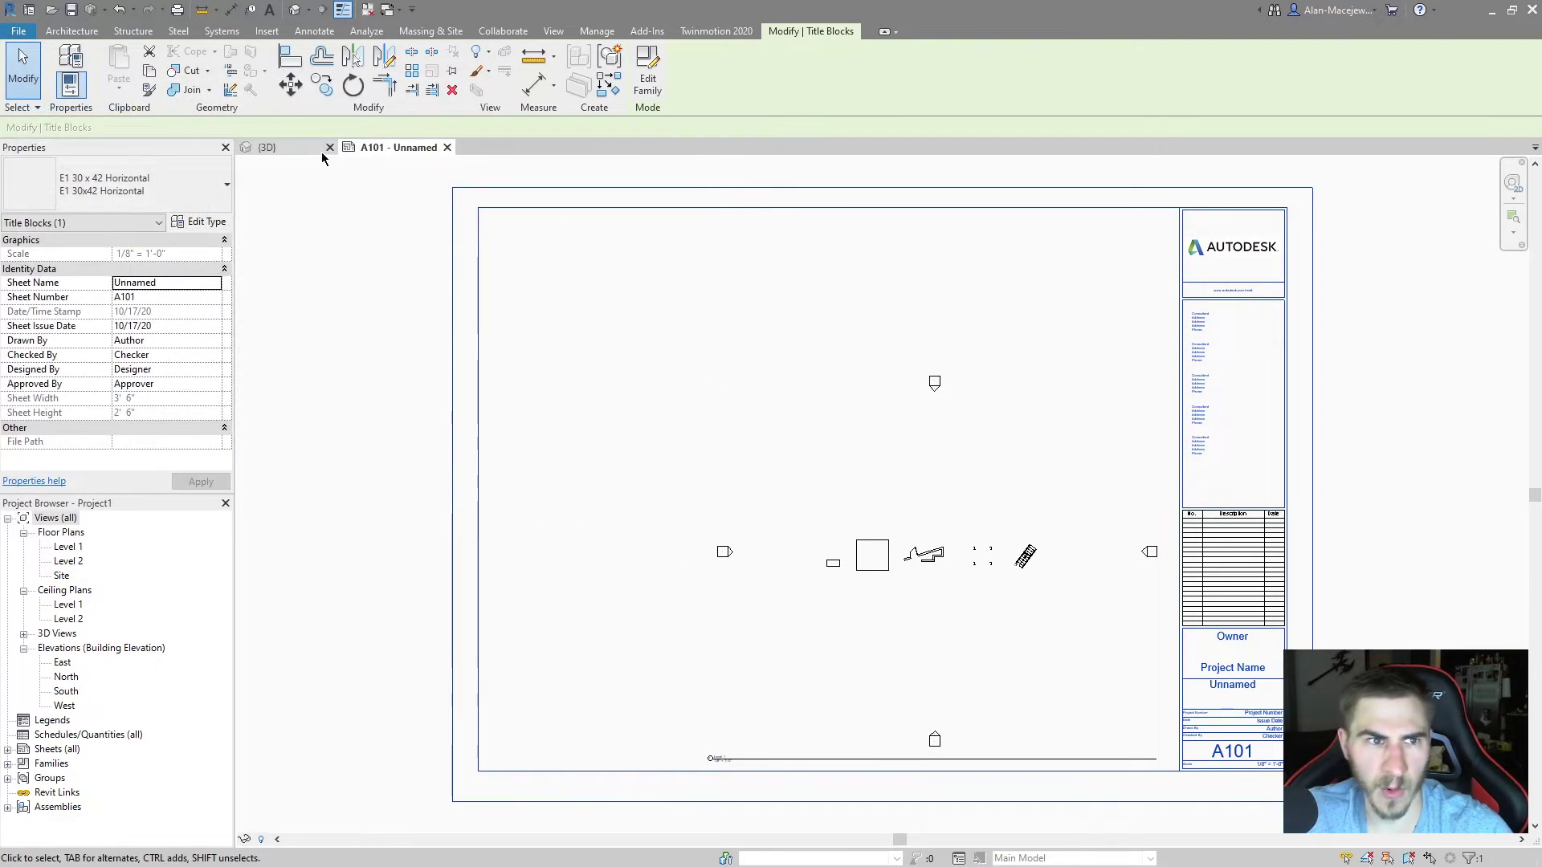
Open the Columns model group's type properties directly from the 3D view and close them without changes.
{"action": "left_click", "coordinate": [319, 151]}
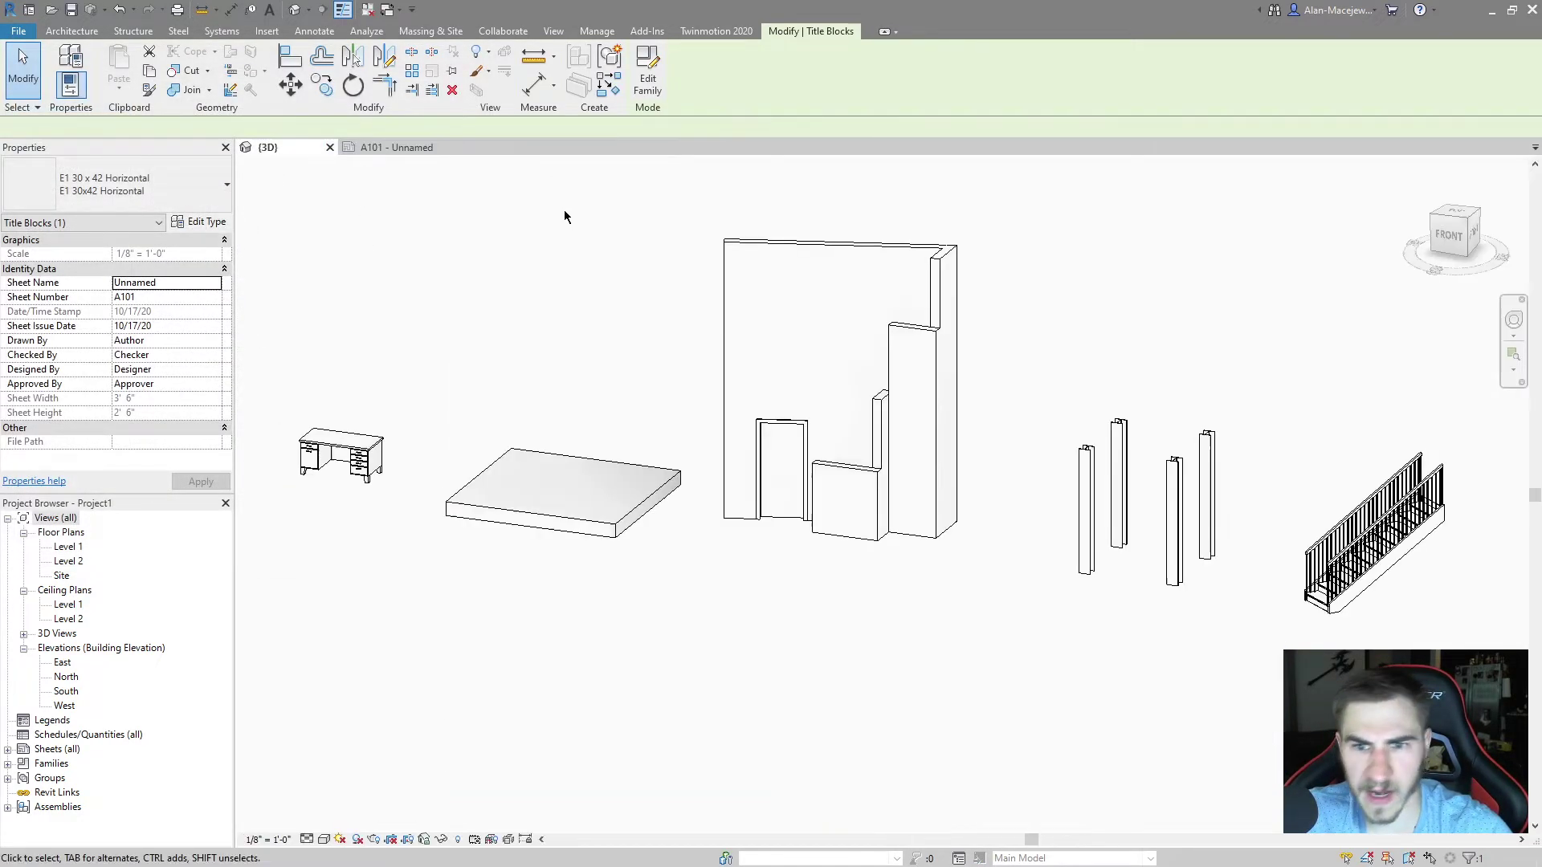
{"action": "left_click", "coordinate": [1130, 493]}
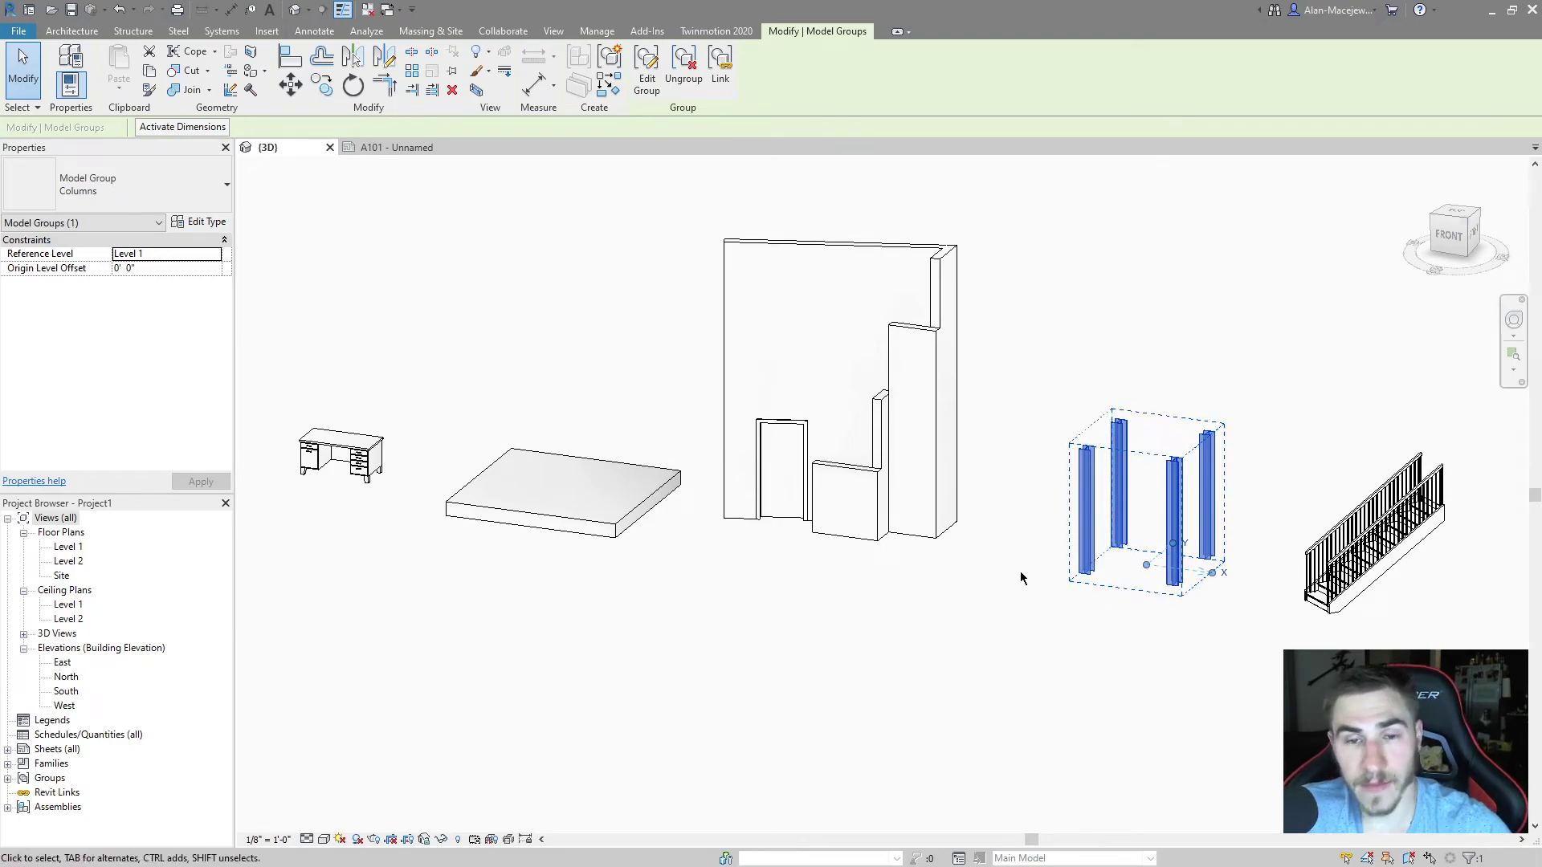
{"action": "left_click", "coordinate": [1043, 657]}
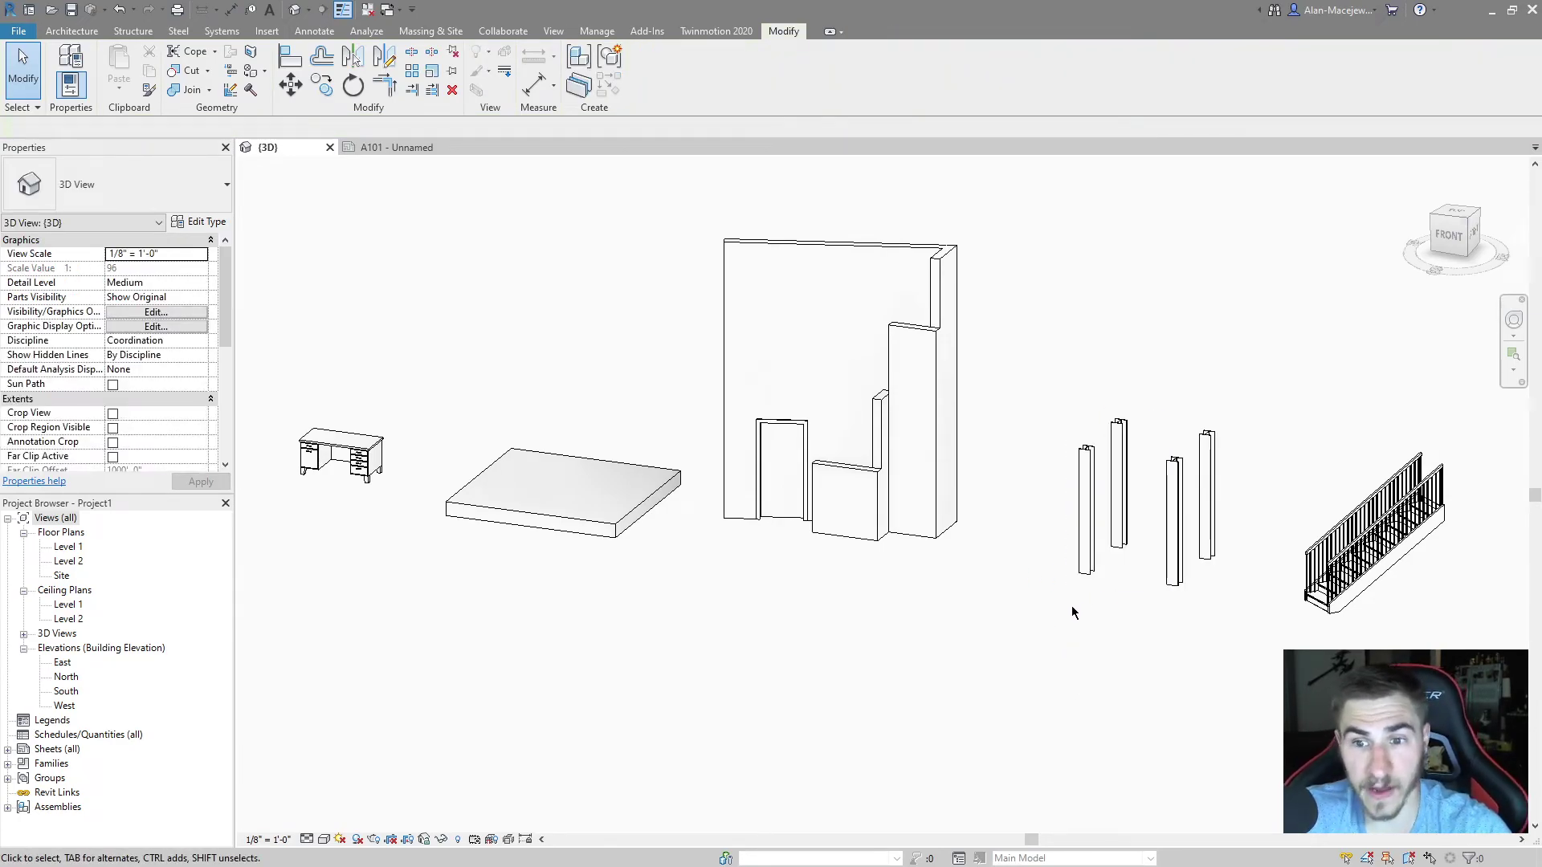
{"action": "double_click", "coordinate": [1125, 502]}
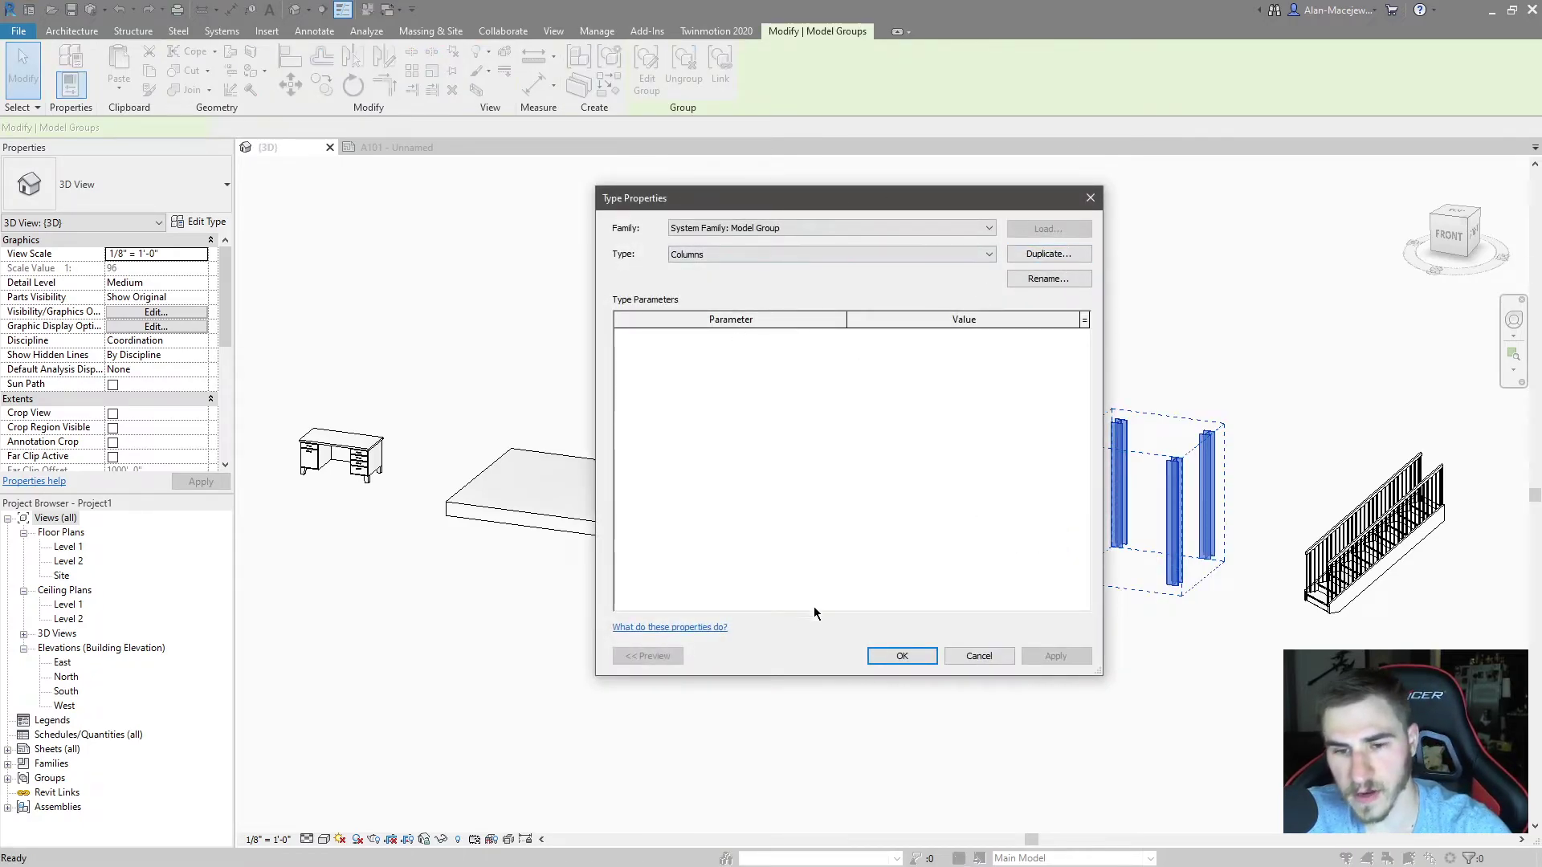
{"action": "left_click", "coordinate": [970, 658]}
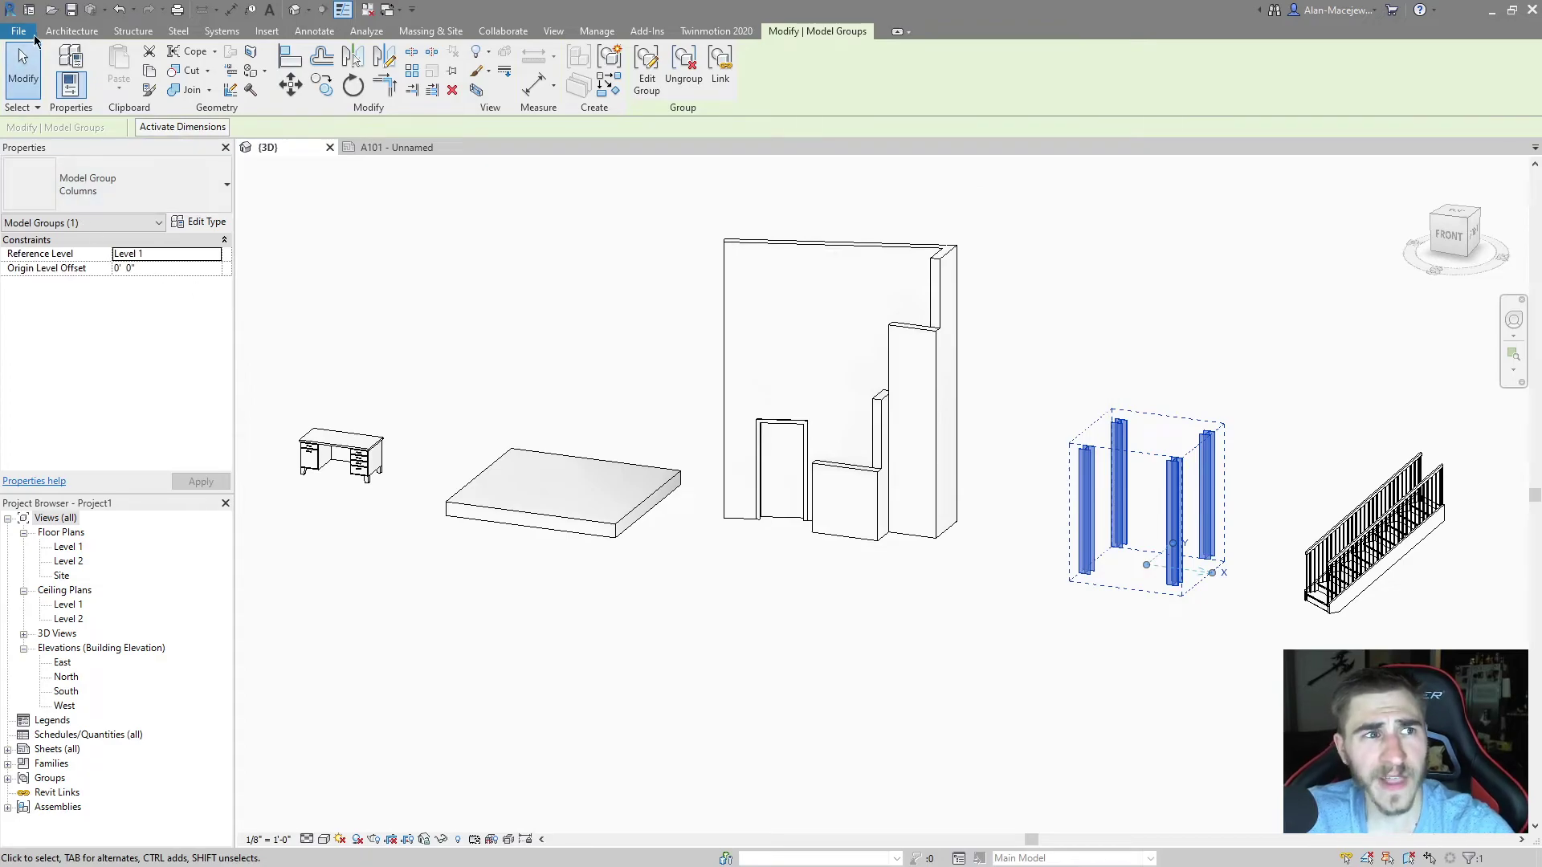
Set the double-click action for Groups back to Edit Element in the User Interface options and deselect the column group.
{"action": "left_click", "coordinate": [19, 31]}
{"action": "left_click", "coordinate": [992, 389]}
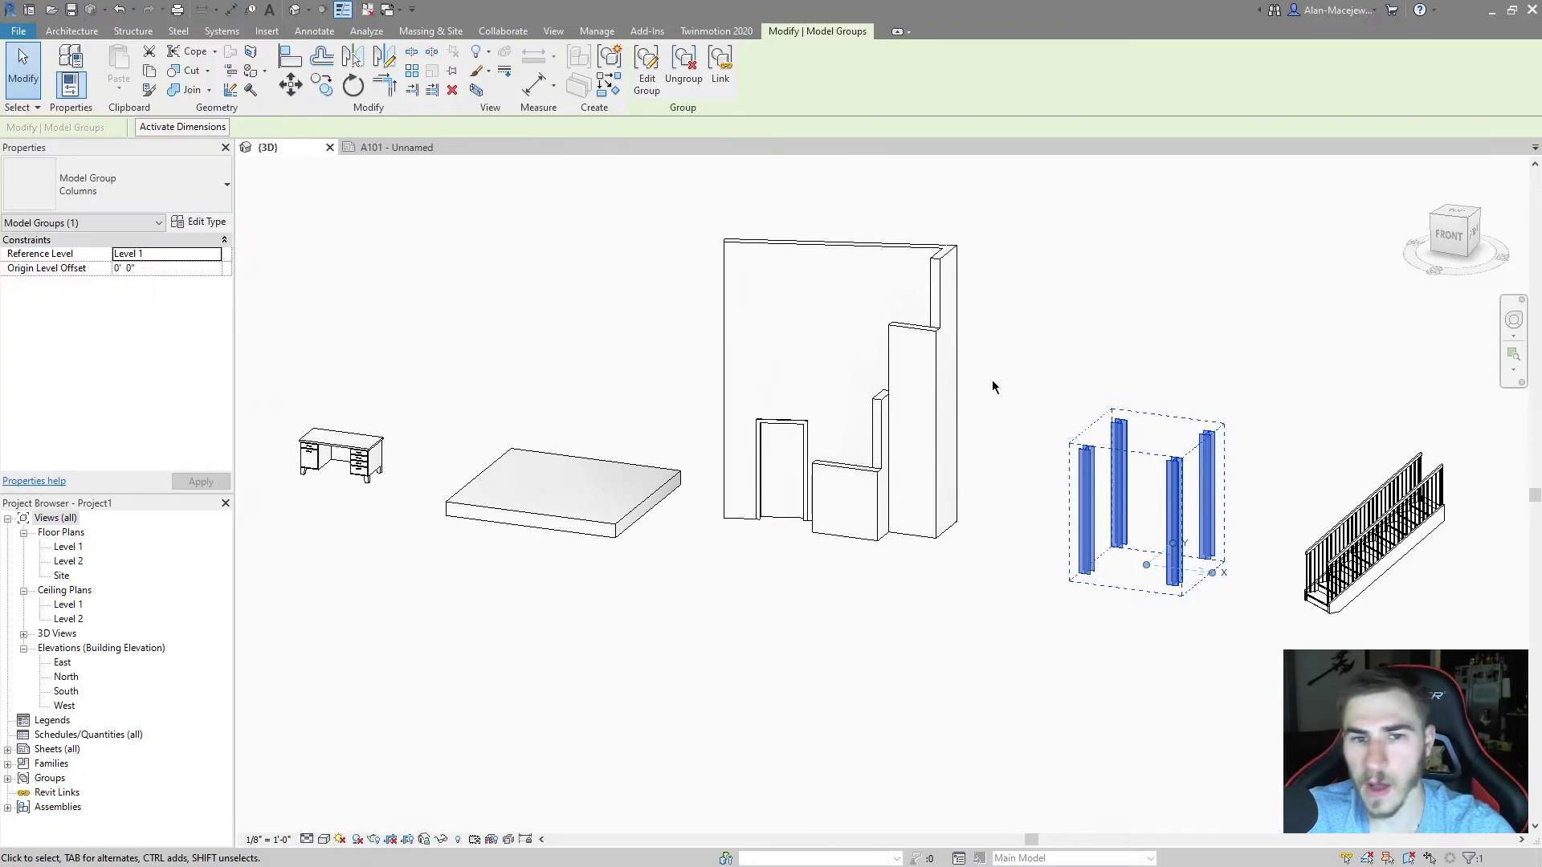
{"action": "key", "text": "o"}
{"action": "key", "text": "p"}
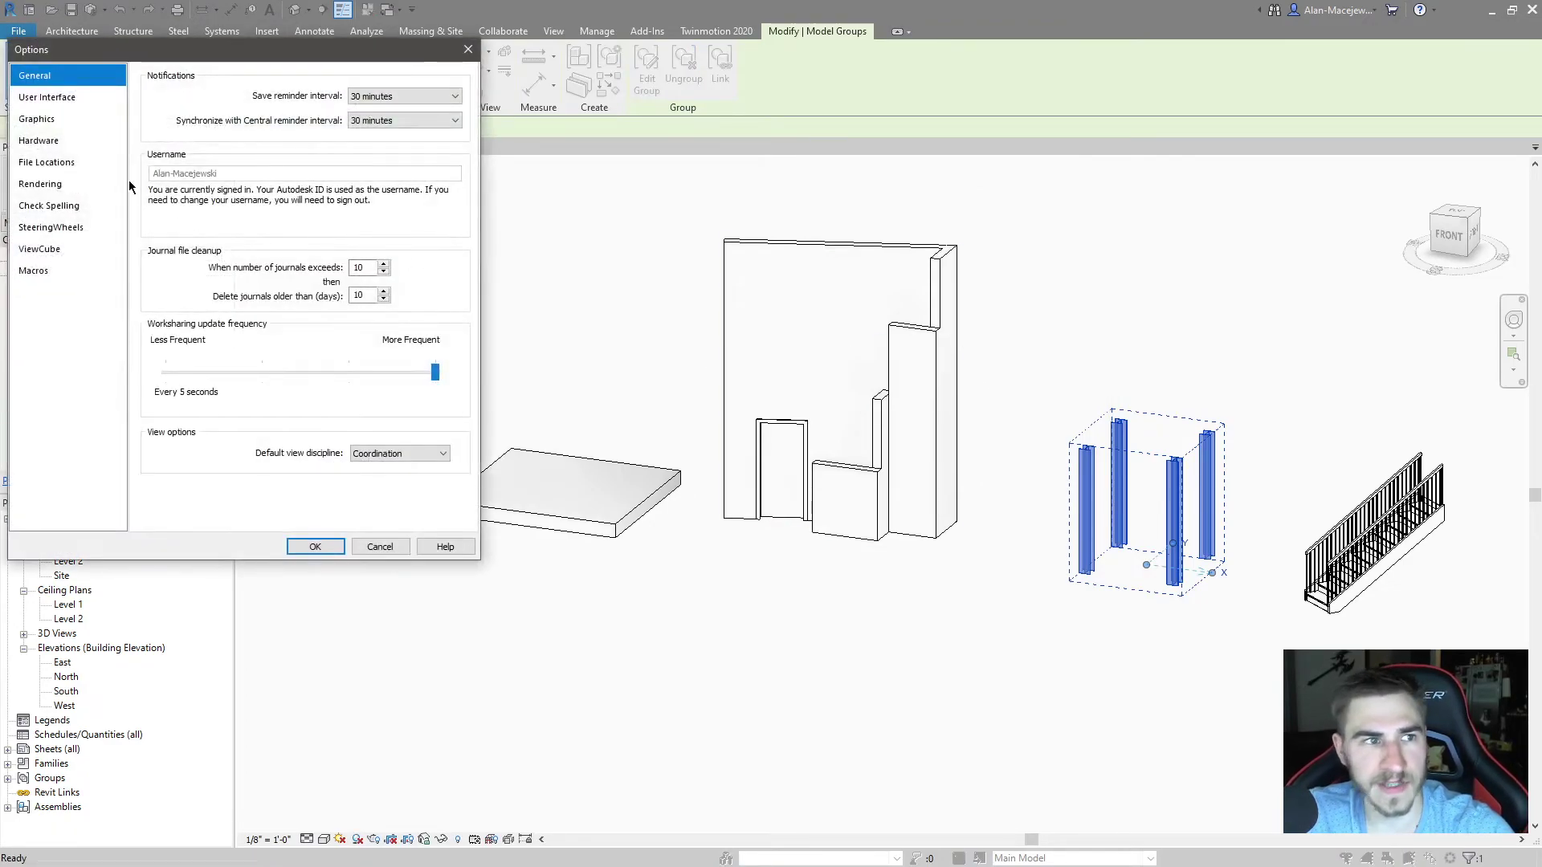
{"action": "left_click", "coordinate": [80, 98]}
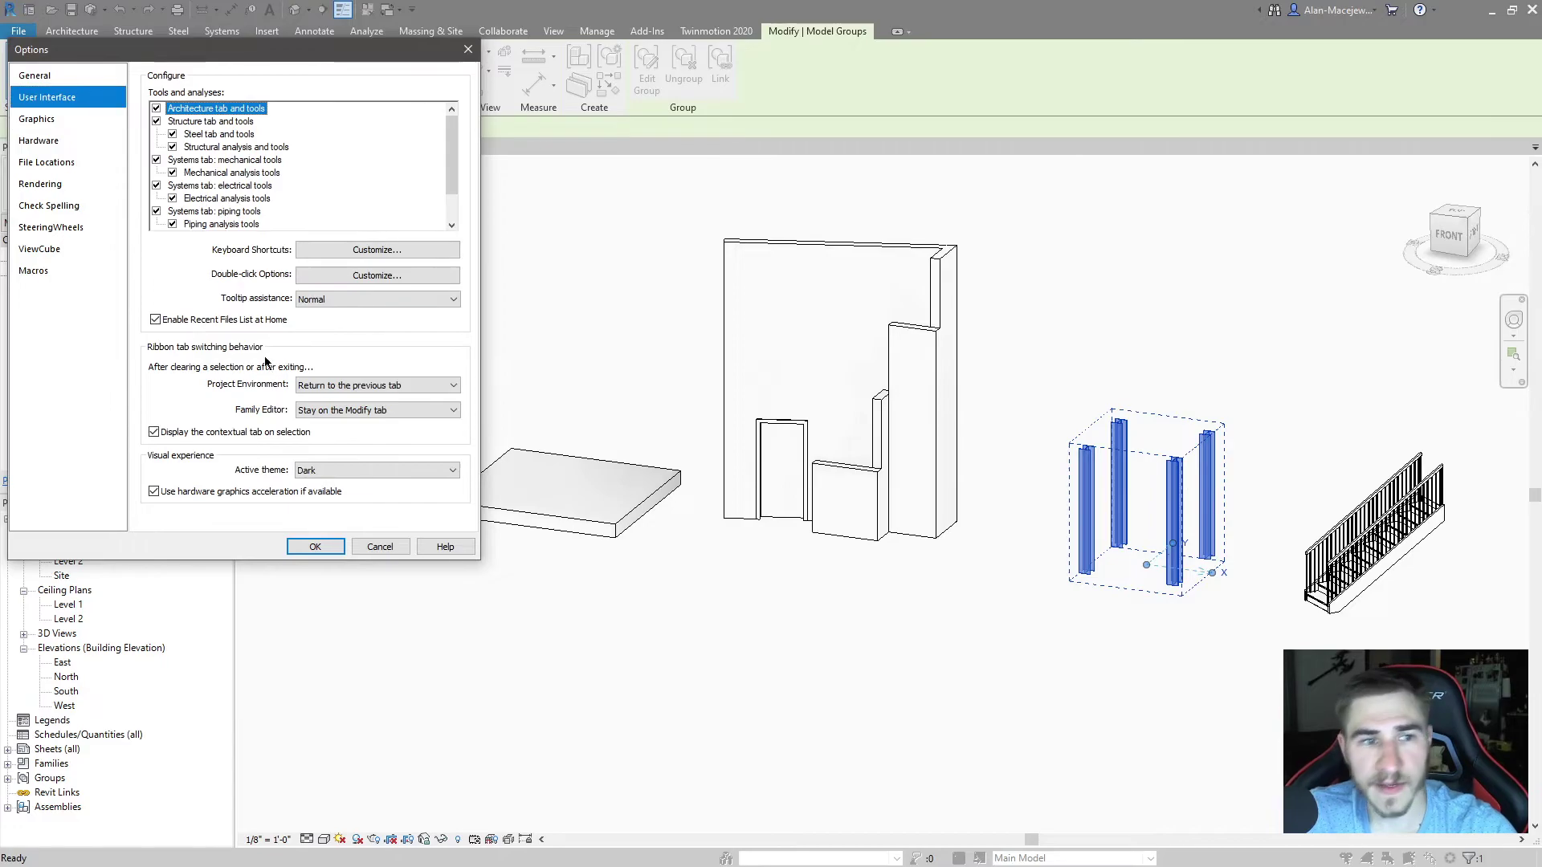
{"action": "left_click", "coordinate": [353, 273]}
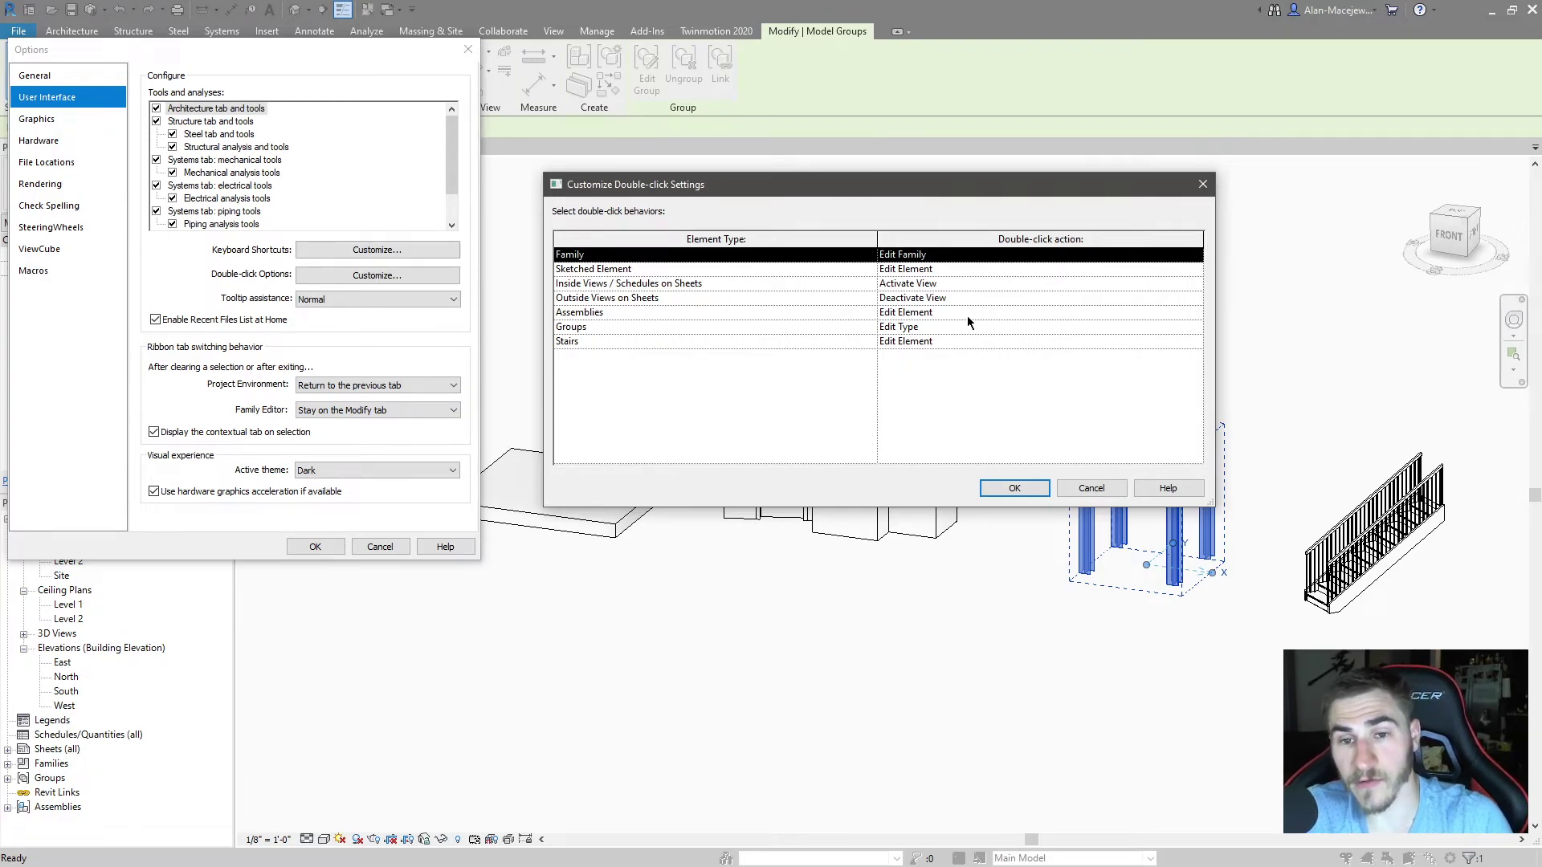
{"action": "left_click", "coordinate": [1194, 327]}
{"action": "left_click", "coordinate": [909, 367]}
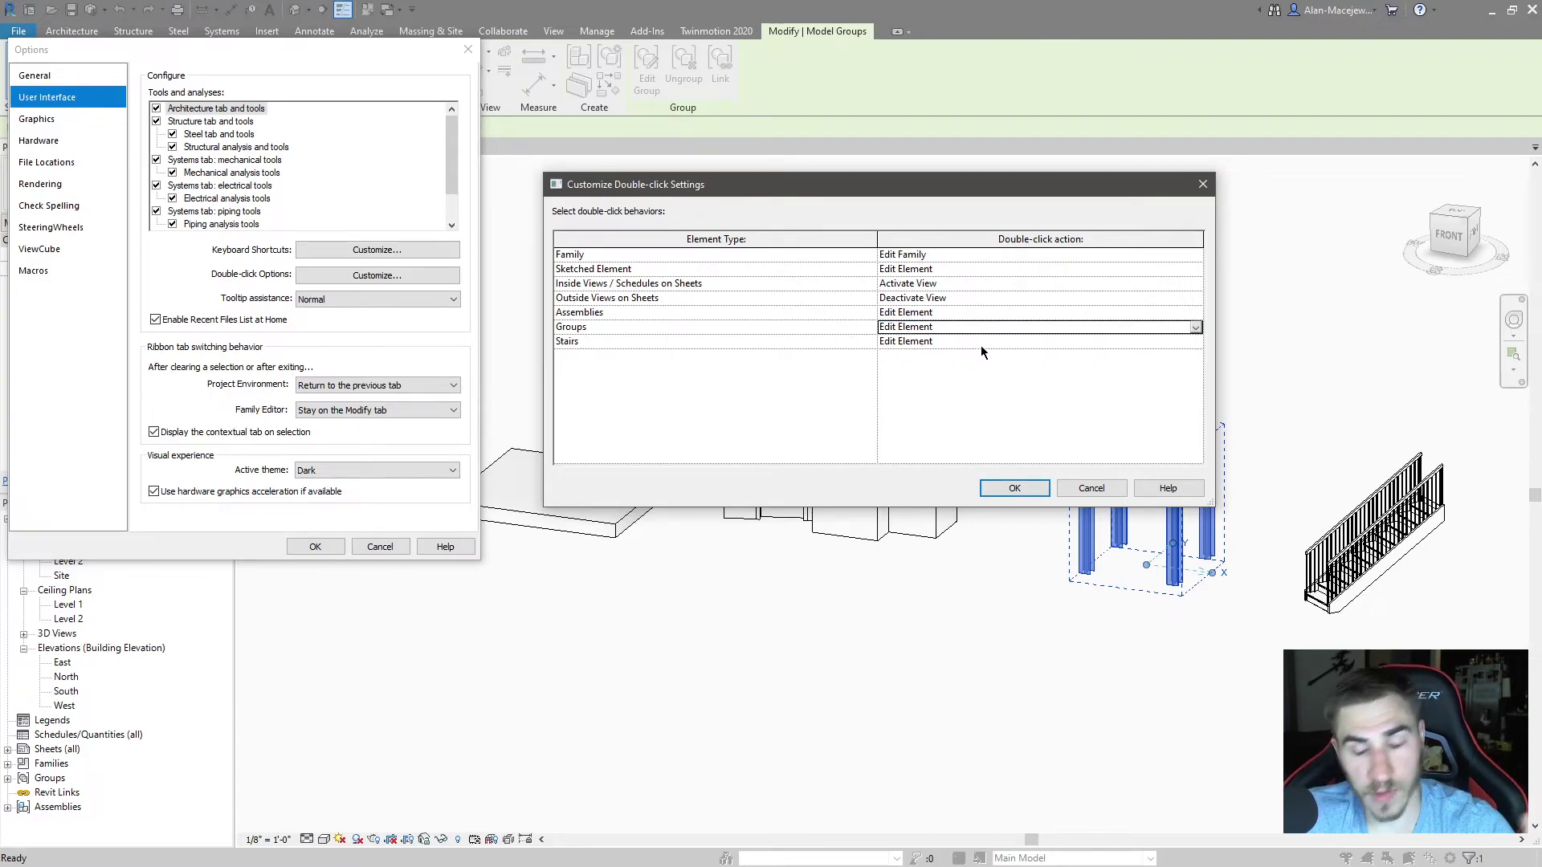
{"action": "left_click", "coordinate": [1013, 488]}
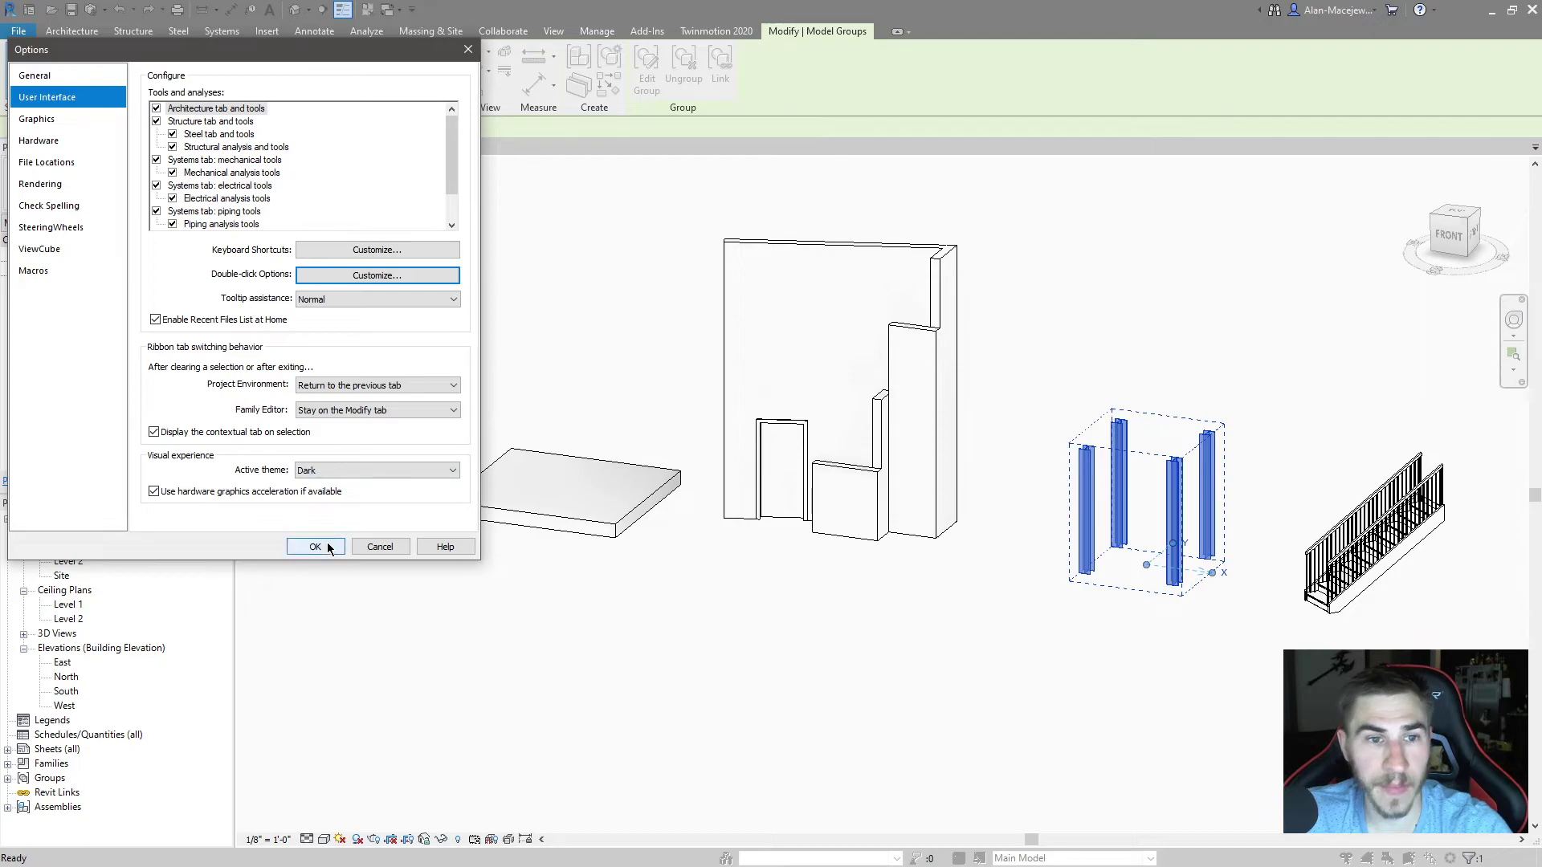
{"action": "left_click", "coordinate": [326, 545]}
{"action": "key", "text": "Escape"}
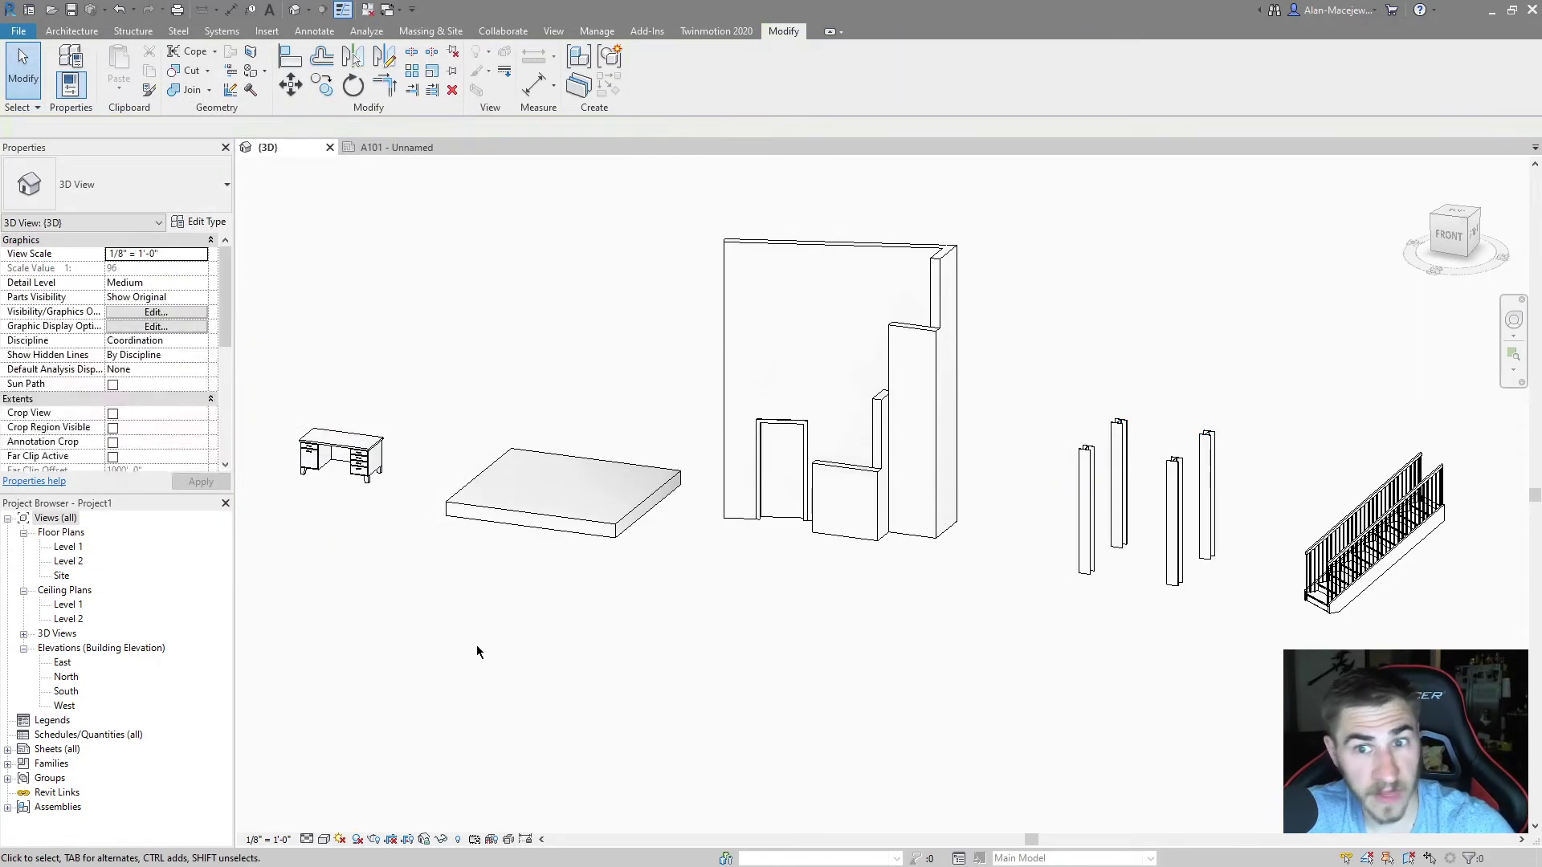